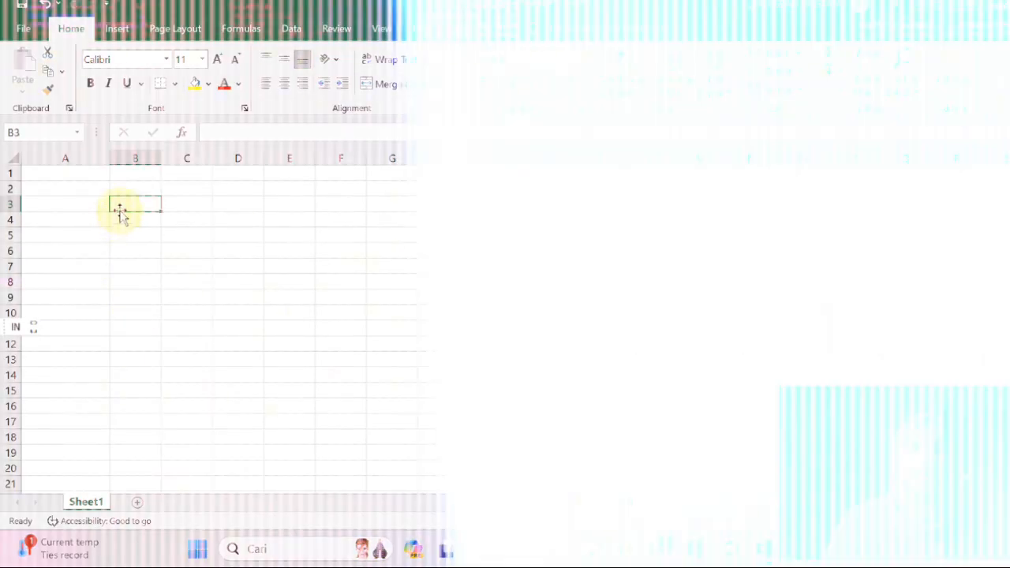
Enter the header Nama in B2 and list the first three people's names in B3 to B5.
left_click(120, 189)
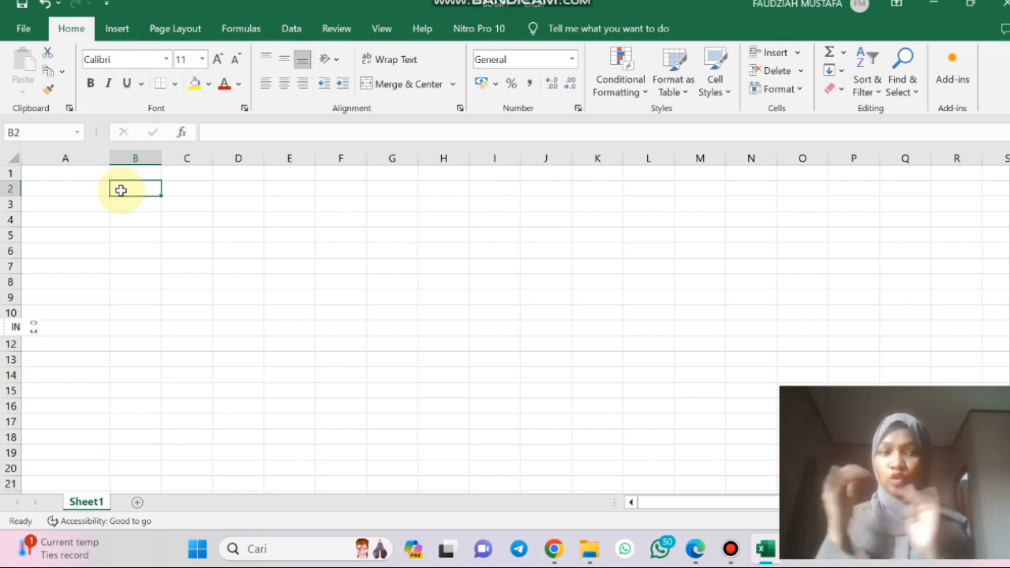
type("Nama")
key("Tab")
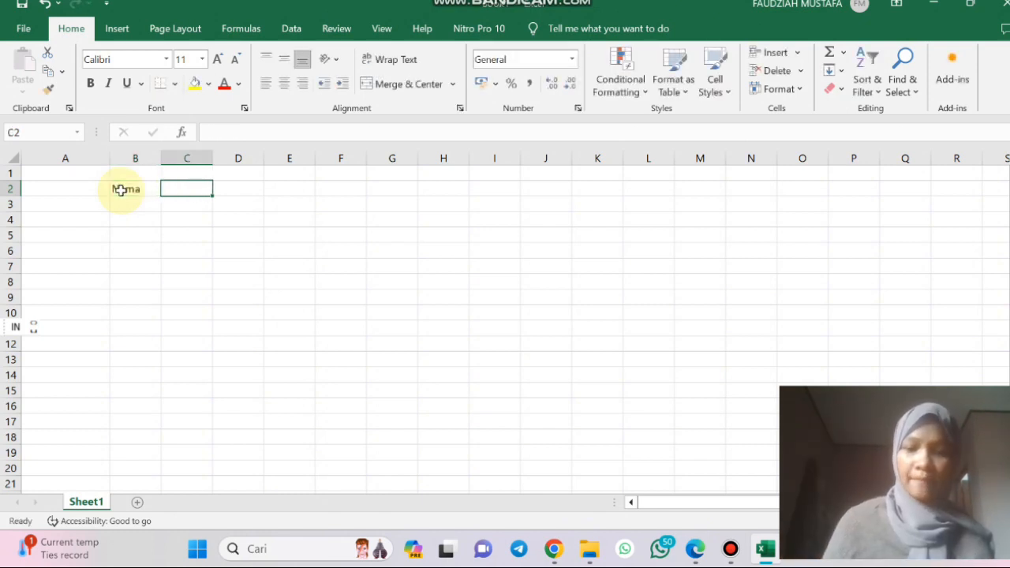
key("Down")
key("Left")
type("A")
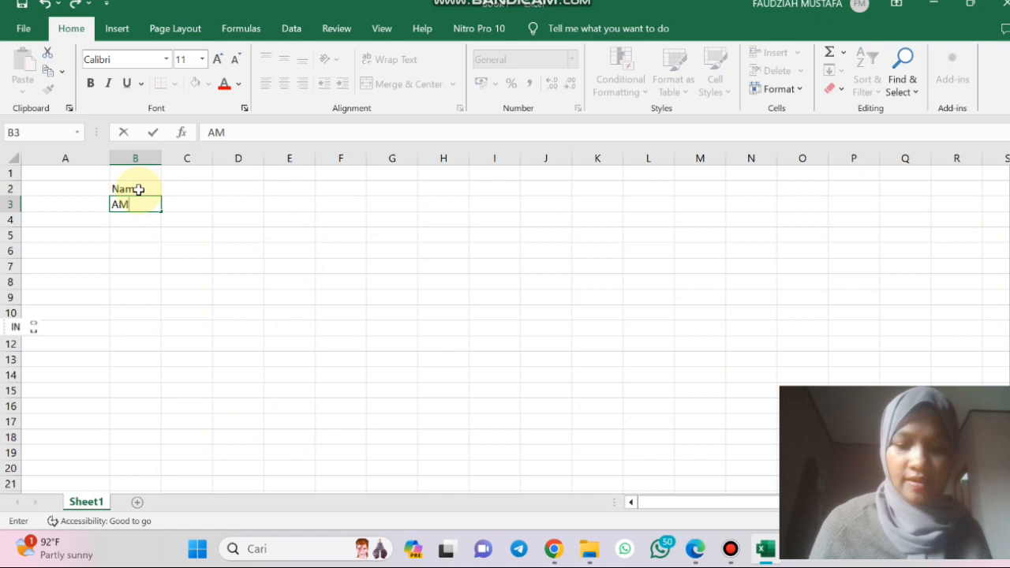
type("MINI")
key("Return")
type("AKBAR")
key("Return")
type("ABDURRAHMAN")
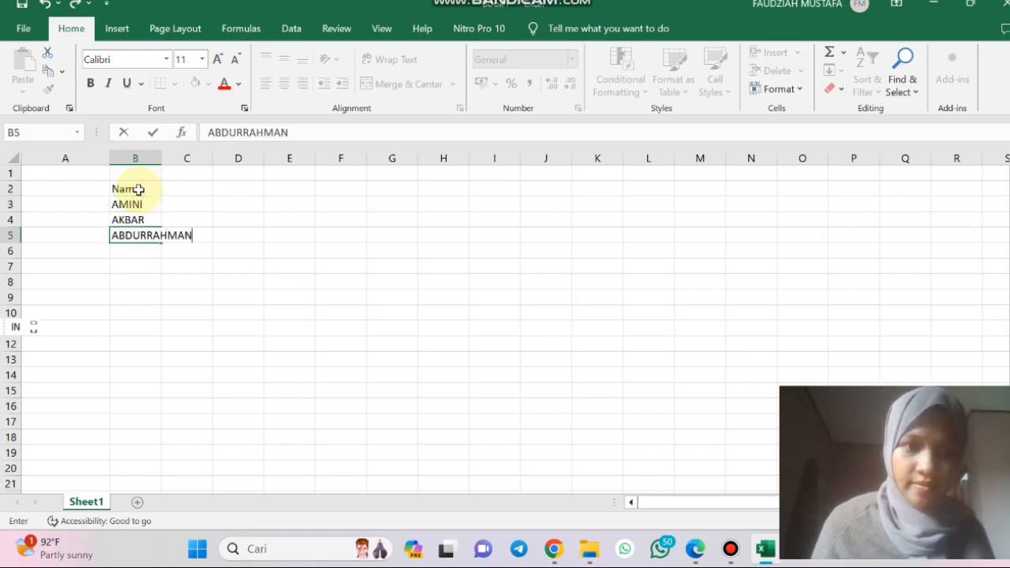
key("Return")
Continue the Nama list with four more people's names in B6 to B9.
type("MEGAWATI")
key("Return")
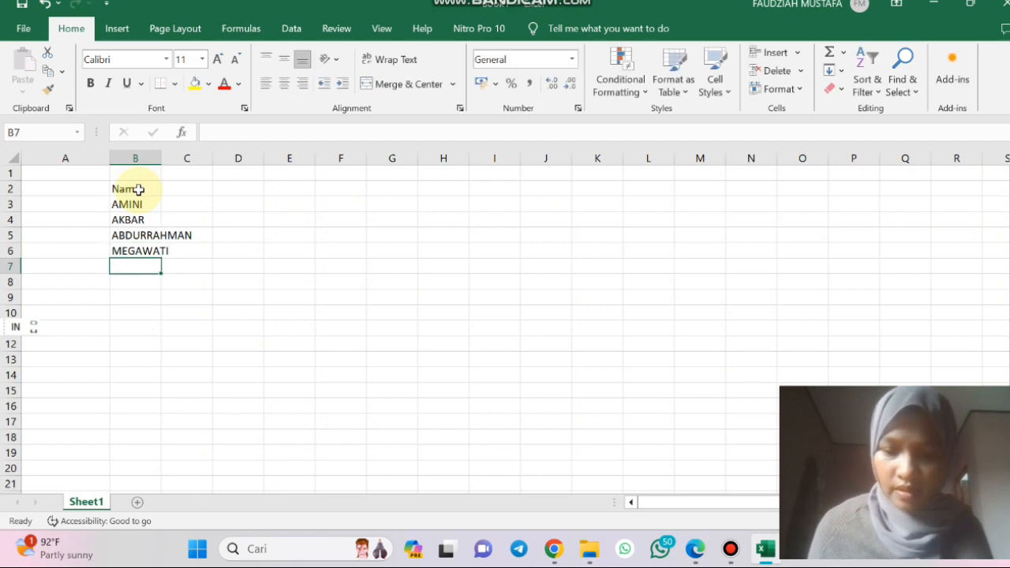
type("BAMBANG")
key("Return")
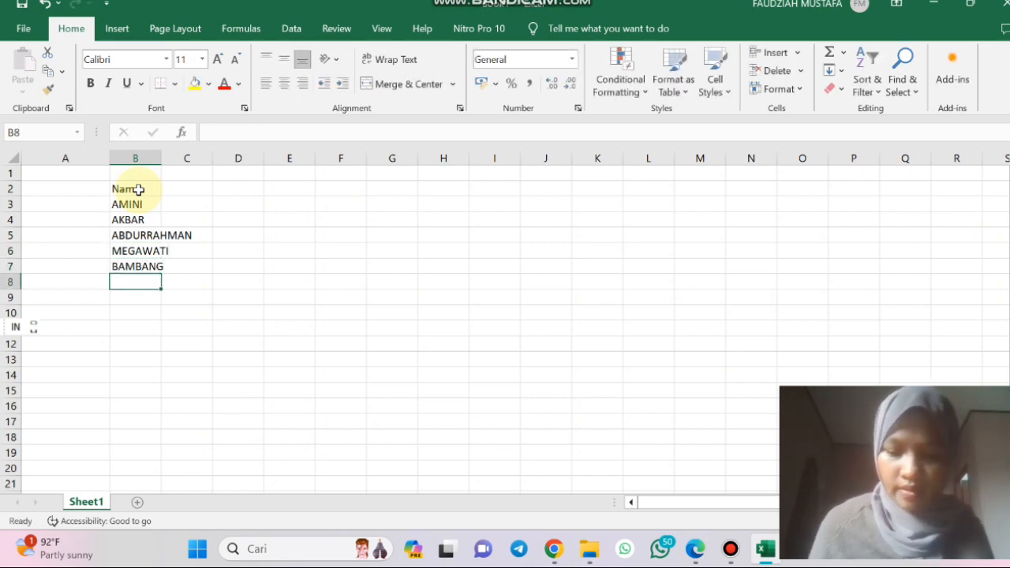
type("BAHARUDI")
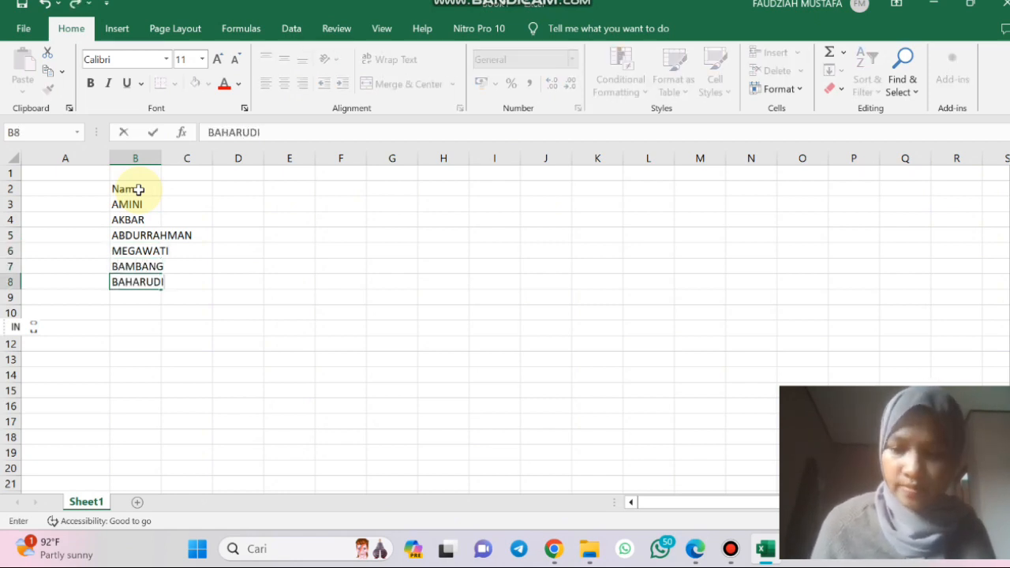
type("N")
left_click(143, 293)
type("MATORI")
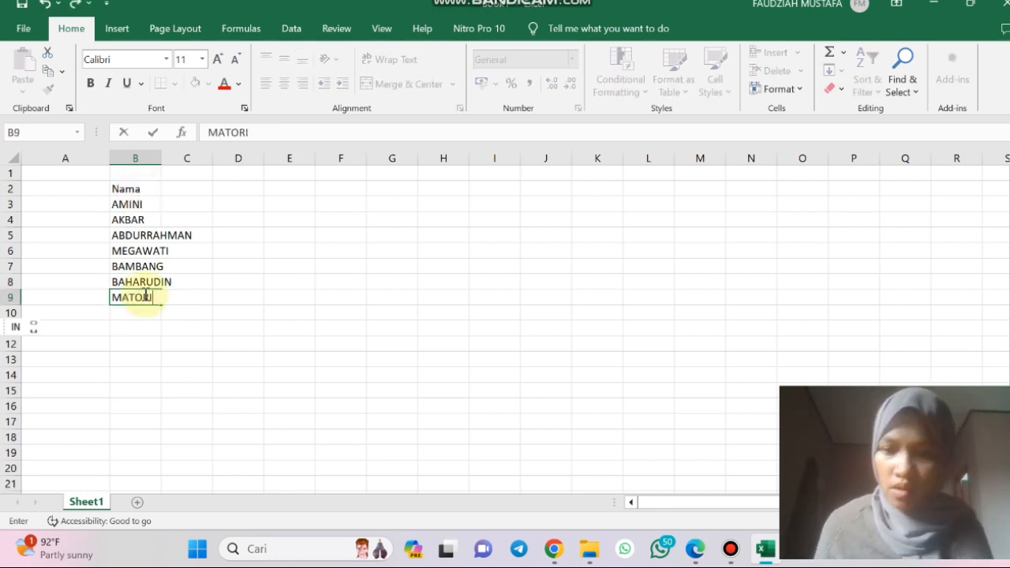
key("Return")
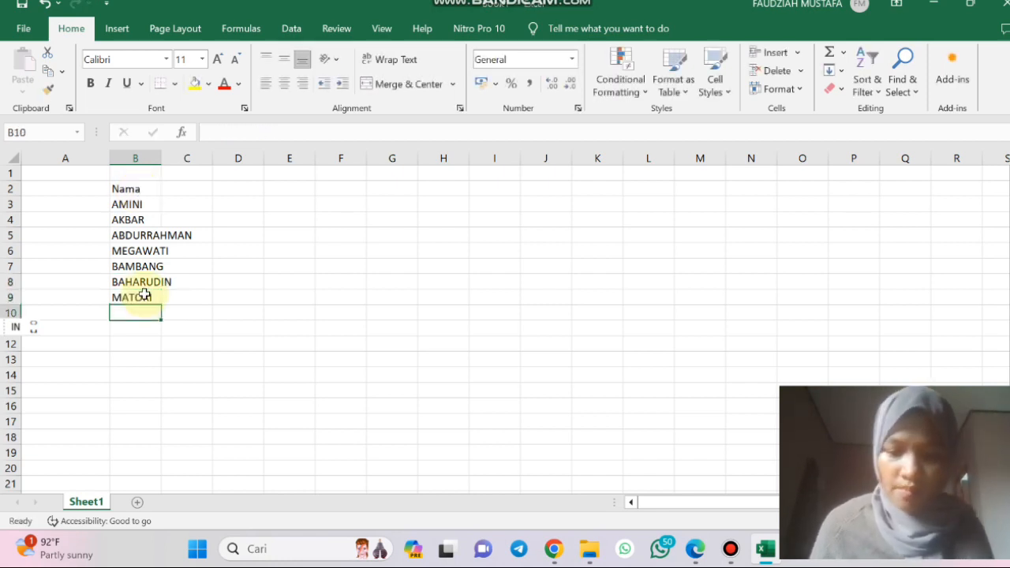
Enter the last three people's names in B10 to B12 and widen column B to fit the names.
type("MAHFUD")
key("Return")
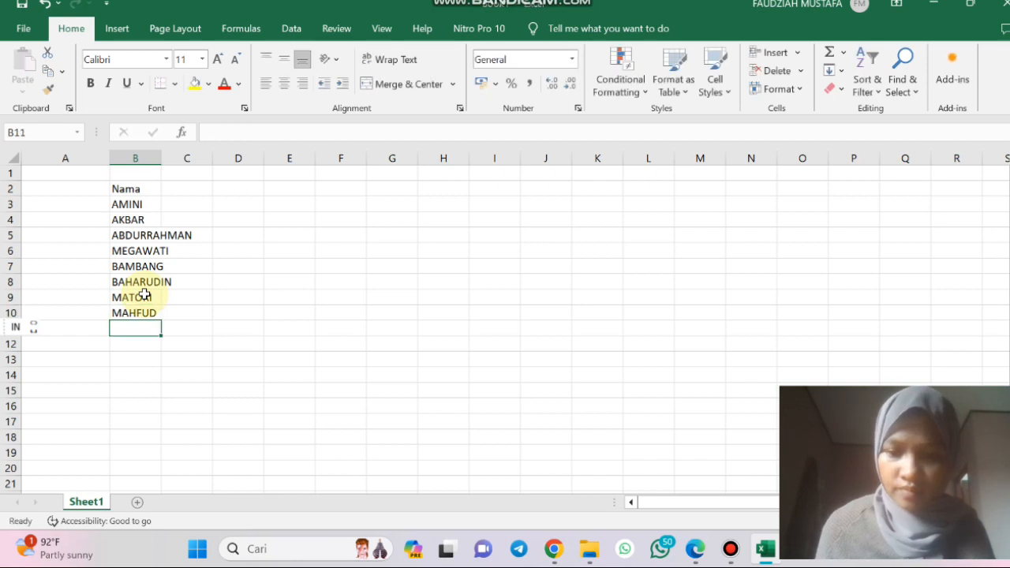
type("YUS")
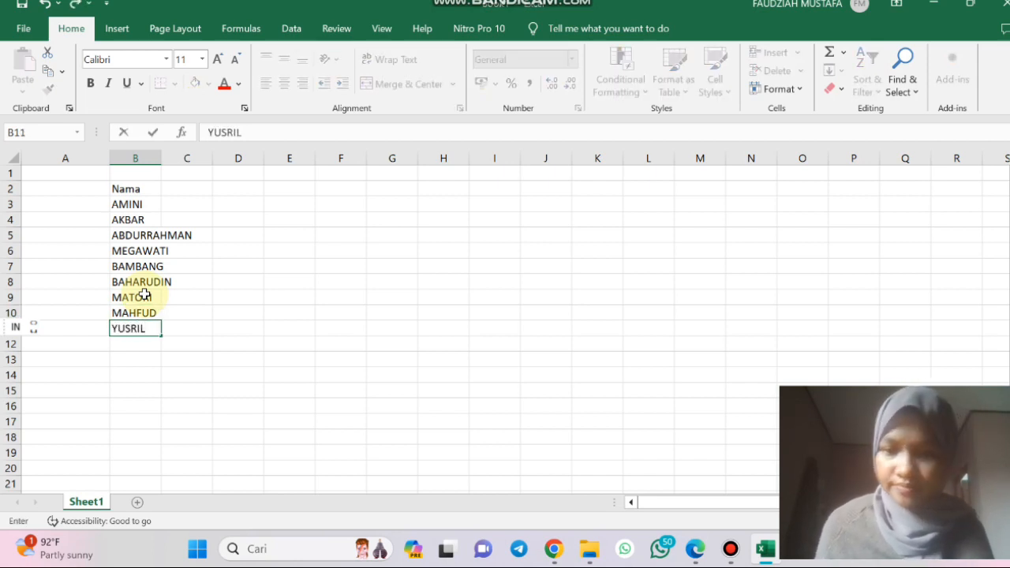
type("RIL")
key("Return")
type("HAMZAH HAZ")
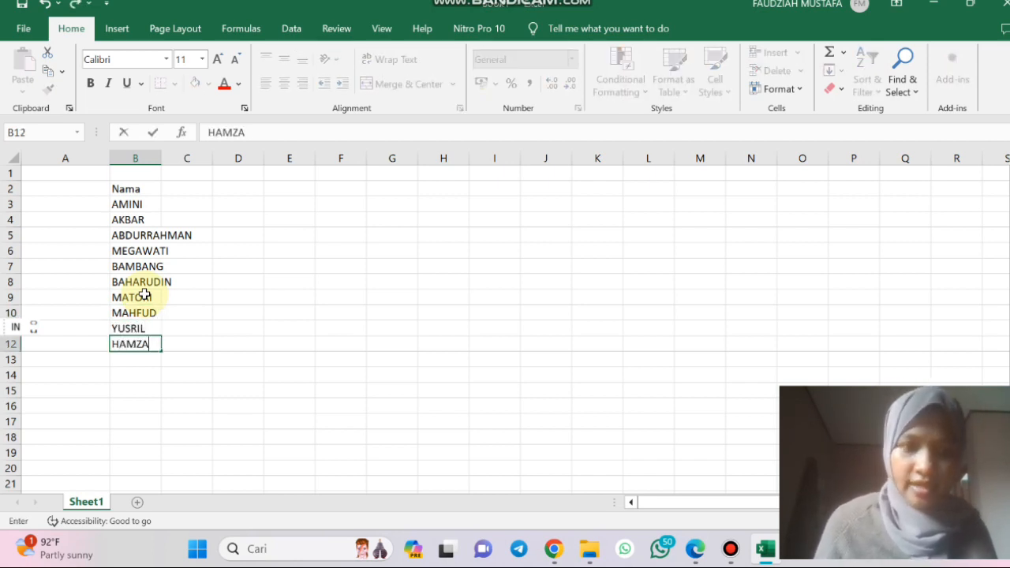
left_click(146, 159)
left_click_drag(162, 160, 206, 172)
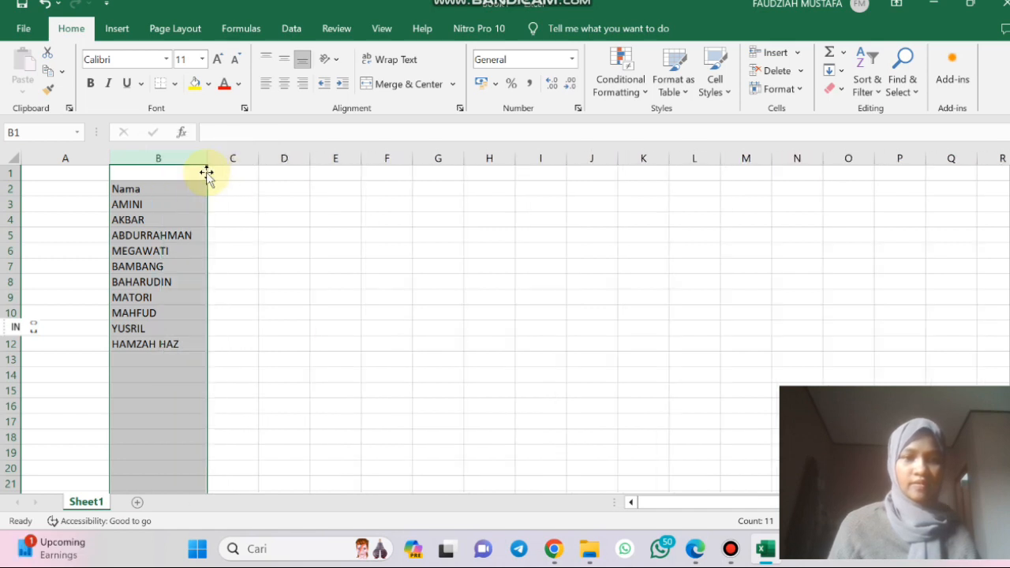
Enter the headers KIRI, KANAN, TENGAH and JUMLAH KARAKTER in C2 to F2.
left_click(231, 192)
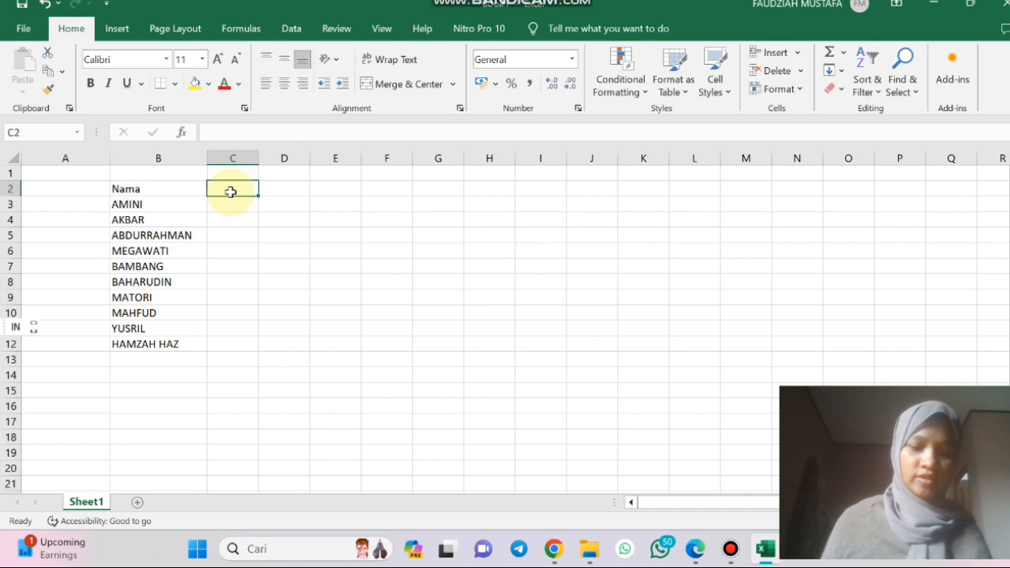
type("KIRI")
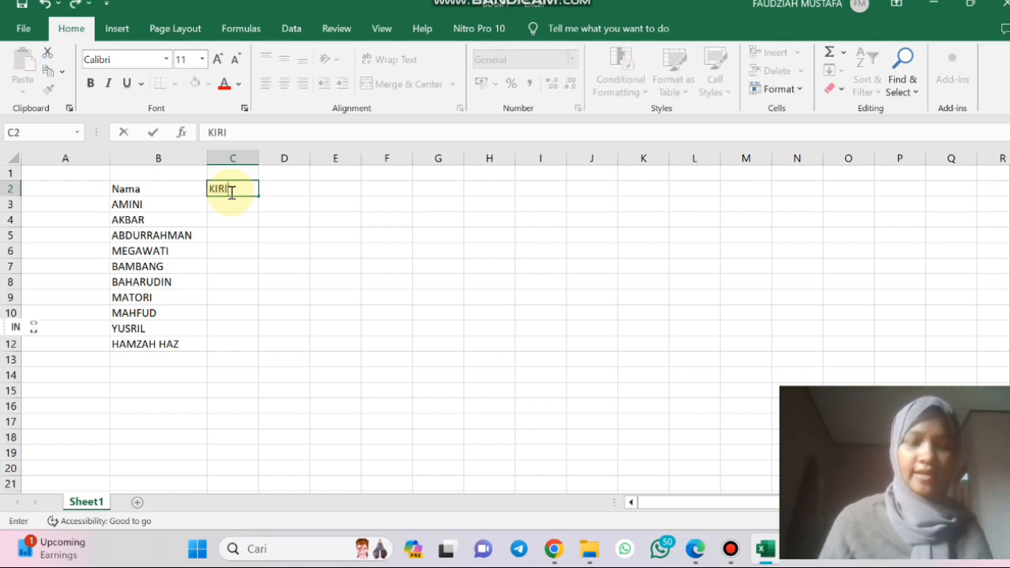
key("Tab")
type("KANA")
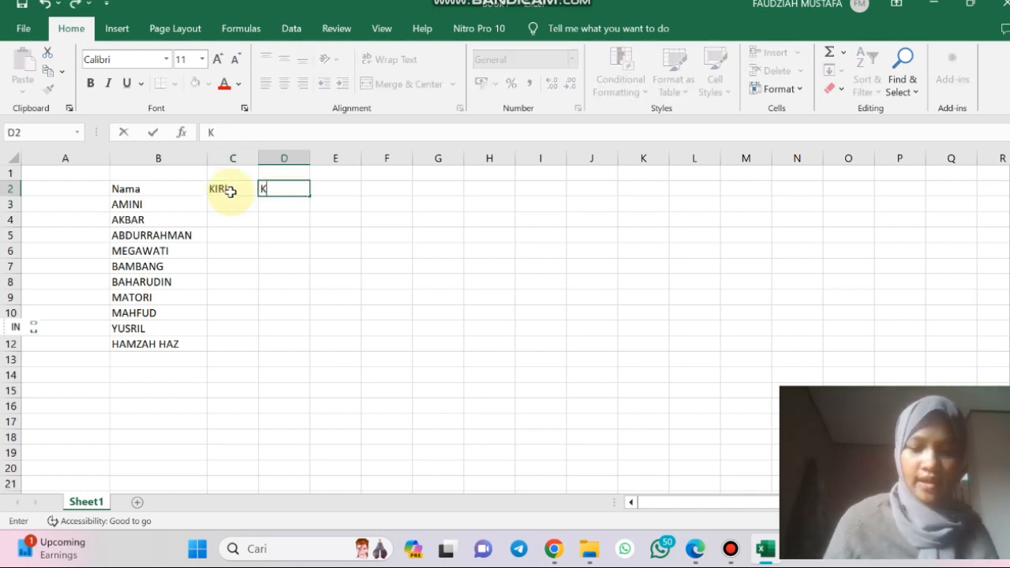
key("Tab")
type("T")
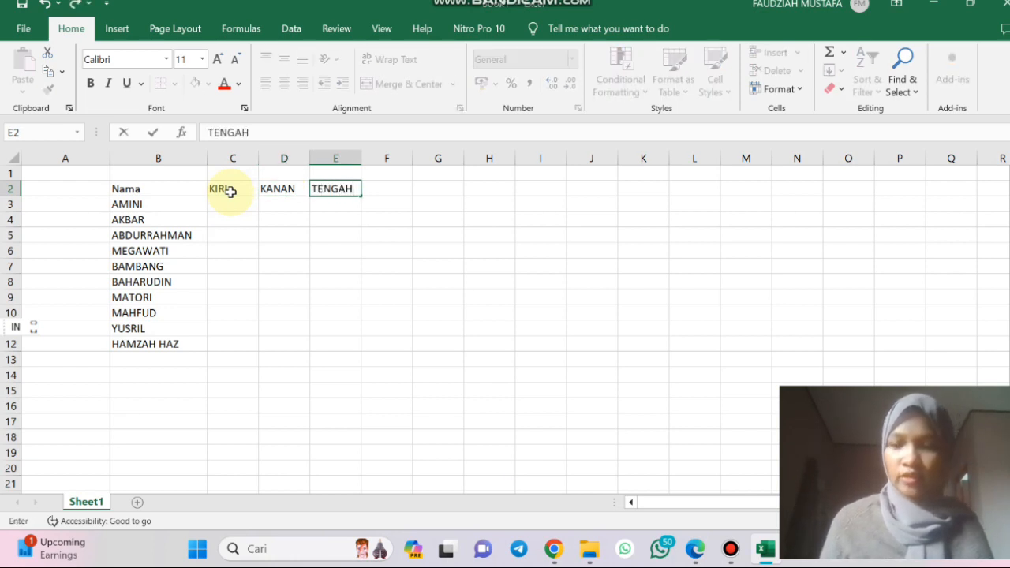
key("Tab")
type("JU")
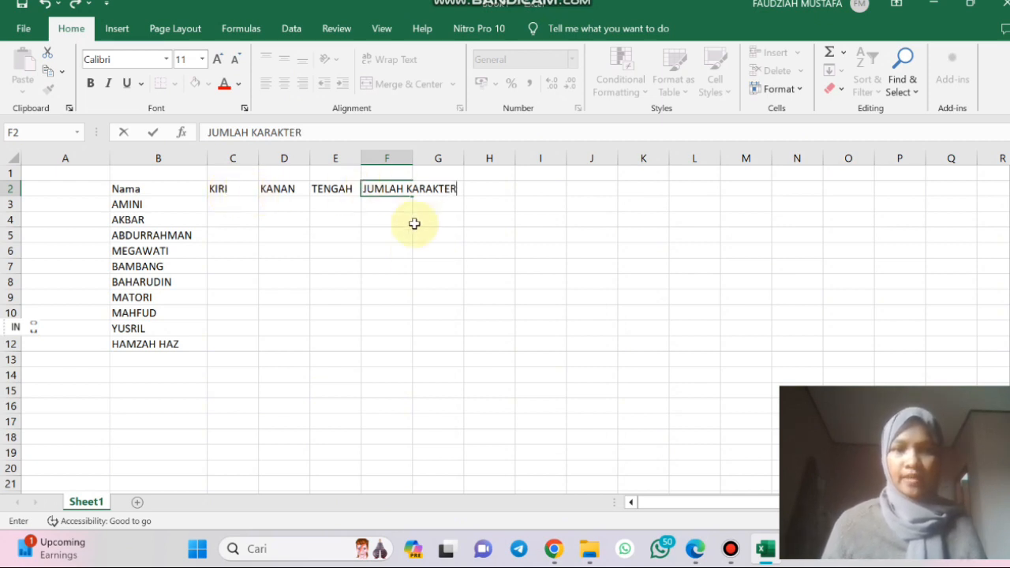
left_click(415, 251)
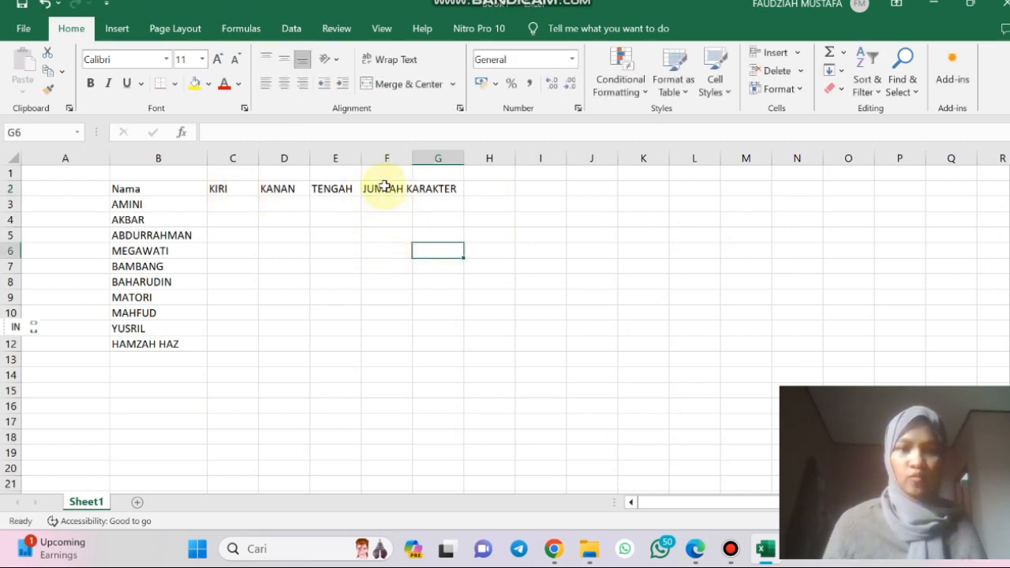
Merge and center F1:F2 and wrap the text of the JUMLAH KARAKTER header.
mouse_move(383, 174)
left_mouse_down()
mouse_move(387, 203)
mouse_move(386, 189)
left_mouse_up()
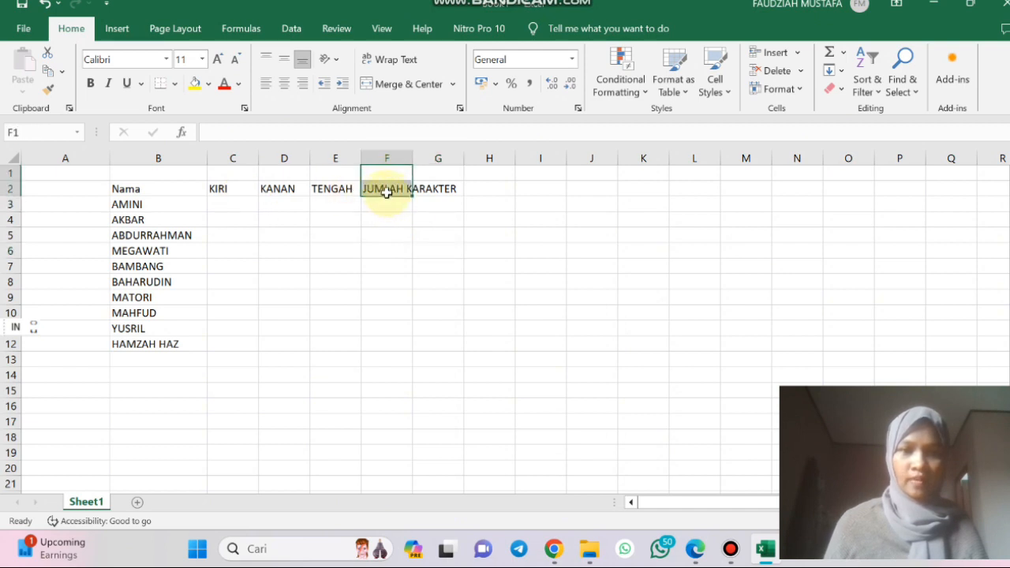
left_click(409, 82)
left_click(401, 68)
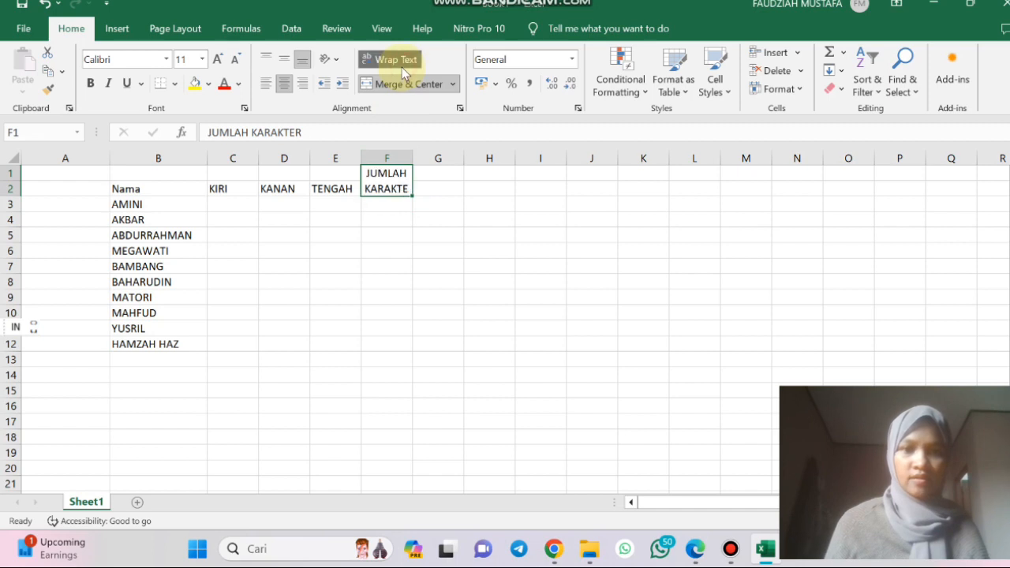
Merge and center each of the TENGAH, KANAN, KIRI and Nama headers over rows 1 and 2.
left_click(328, 180)
left_click_drag(329, 181, 327, 167)
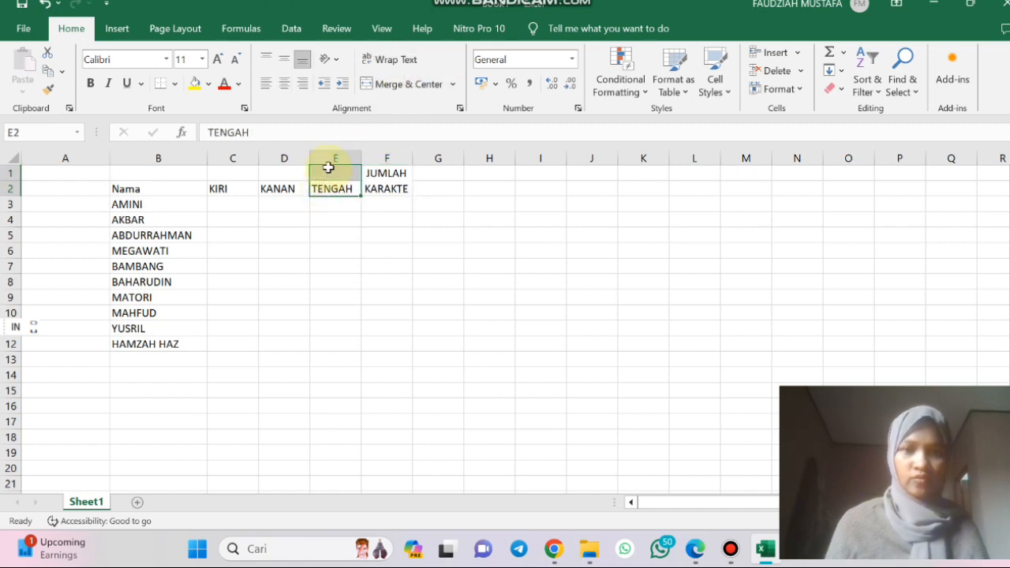
left_click(390, 83)
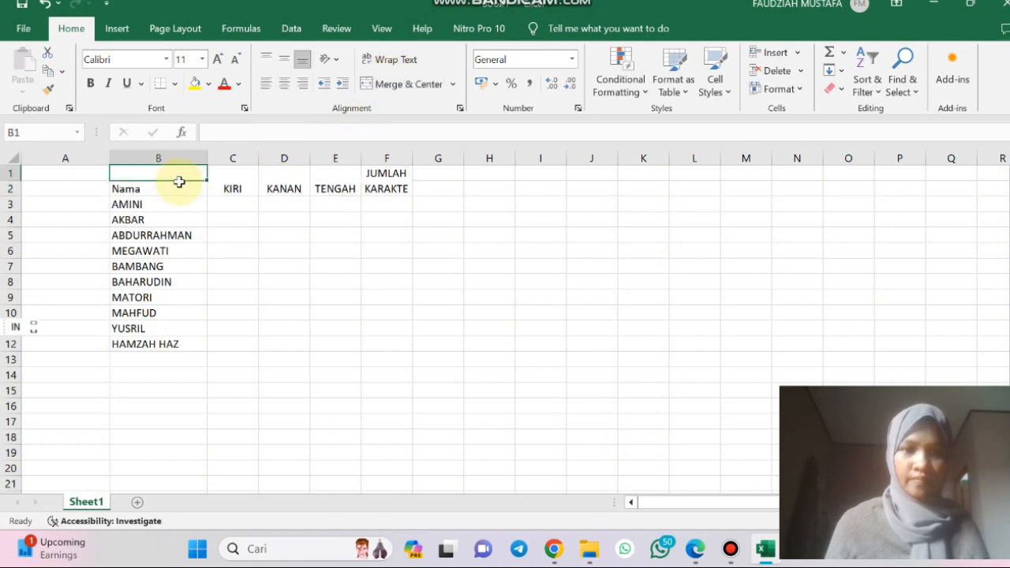
left_click_drag(180, 180, 178, 187)
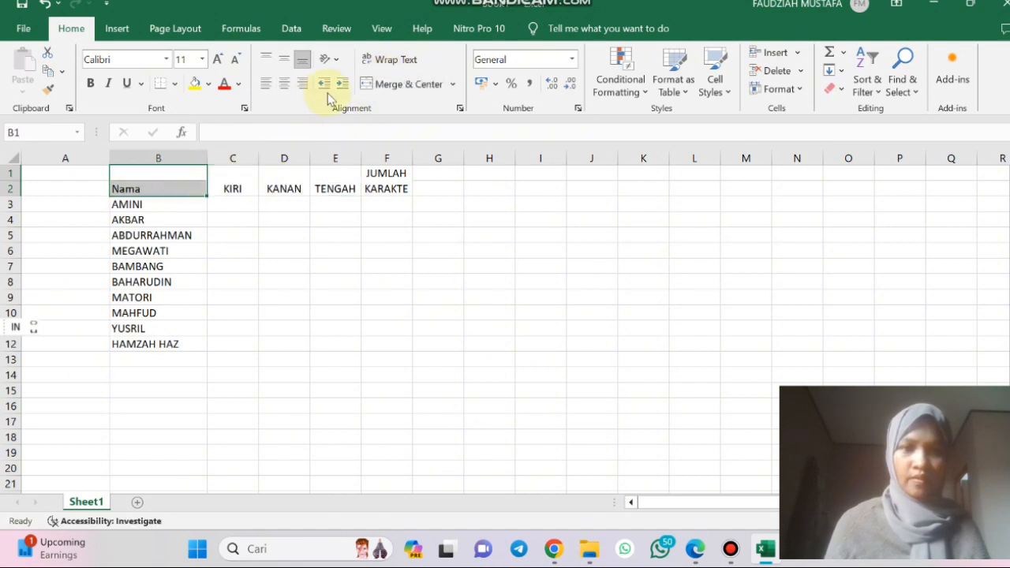
left_click(397, 85)
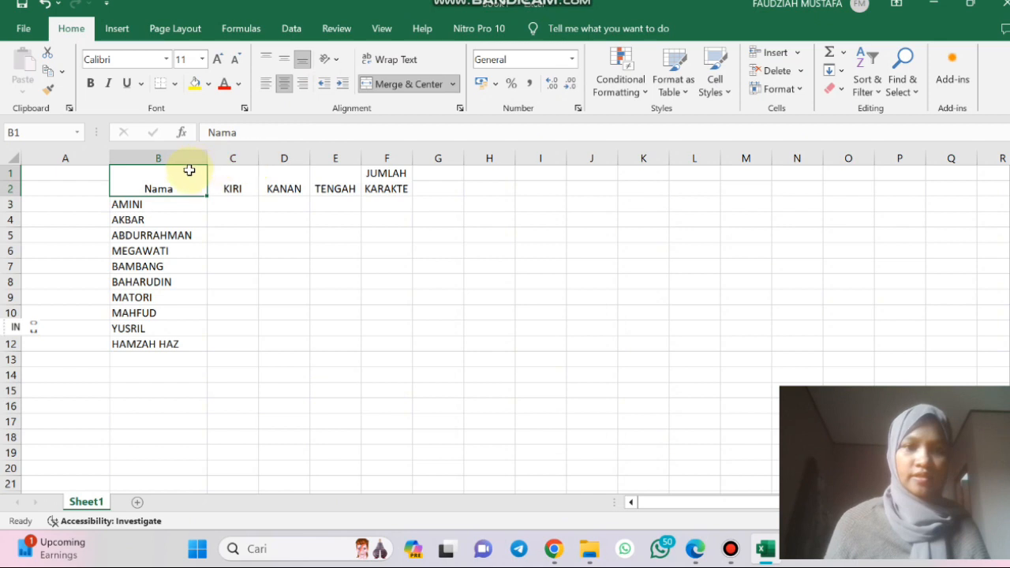
left_click(239, 287)
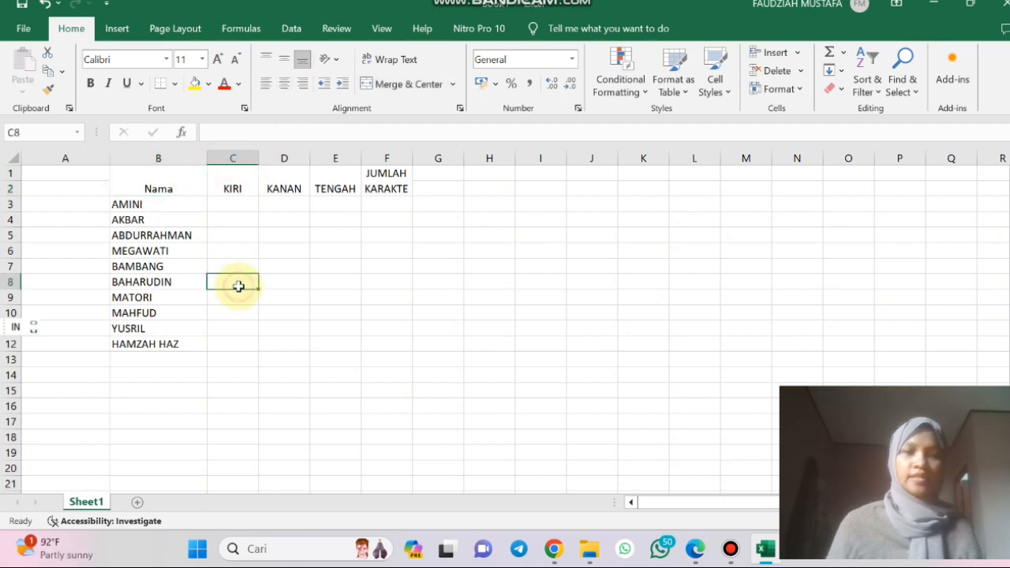
Vertically middle-align the header cells B1:F2.
left_click(157, 173)
left_click_drag(200, 181, 382, 186)
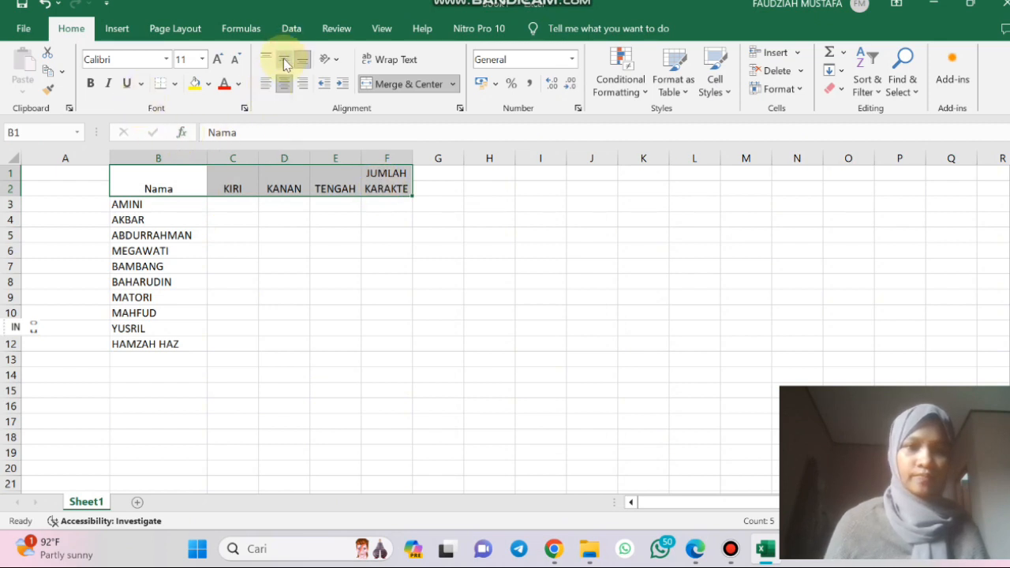
left_click(285, 58)
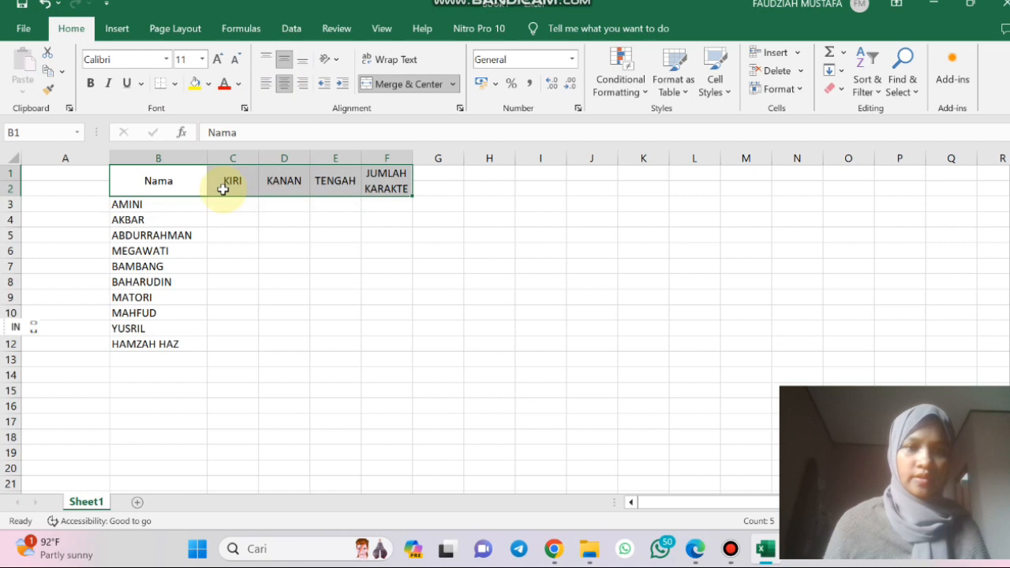
left_click(199, 221)
Make the table range B1:F12 bold and apply All Borders to it.
left_click(188, 192)
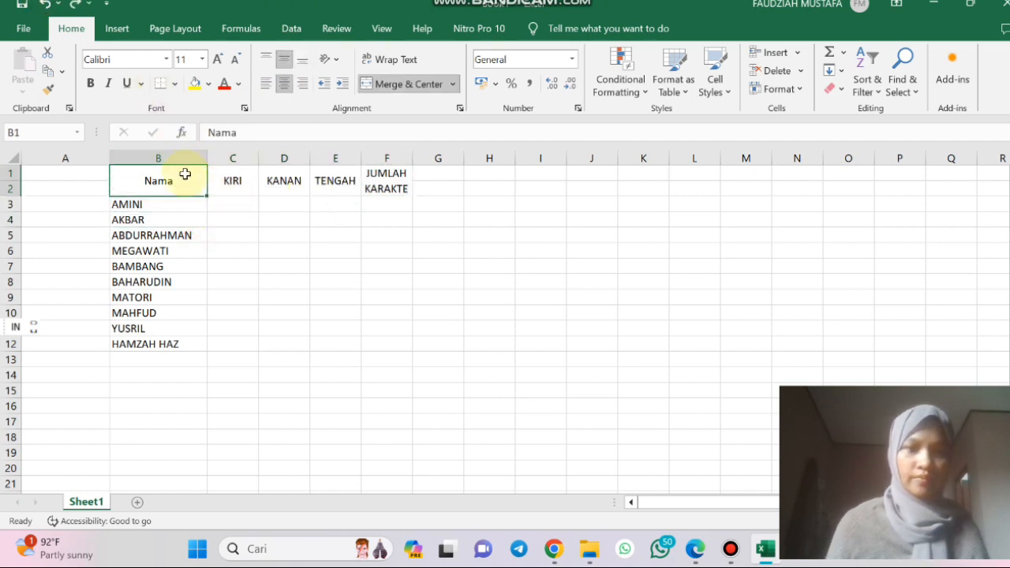
left_click_drag(185, 182, 378, 347)
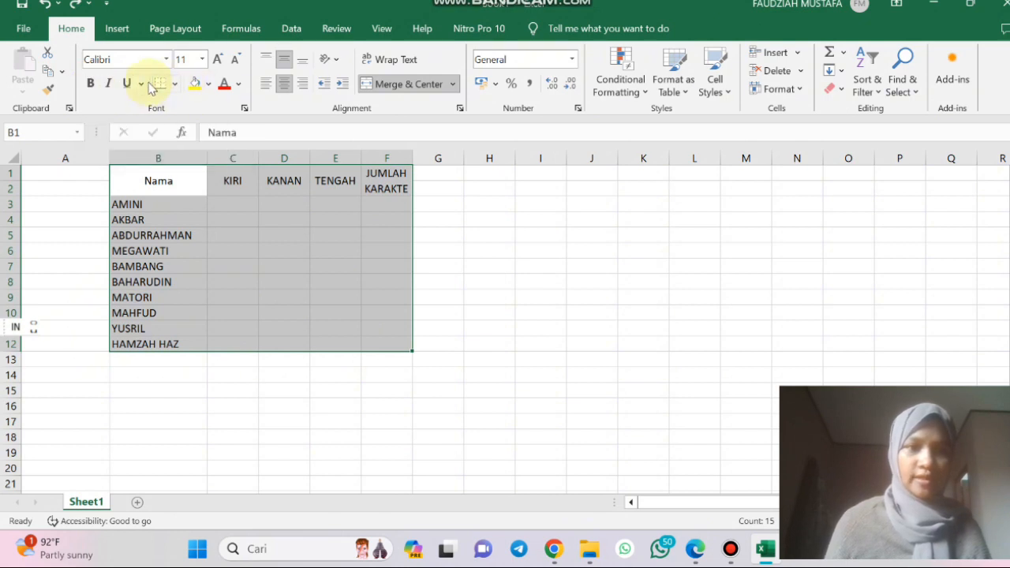
left_click(90, 82)
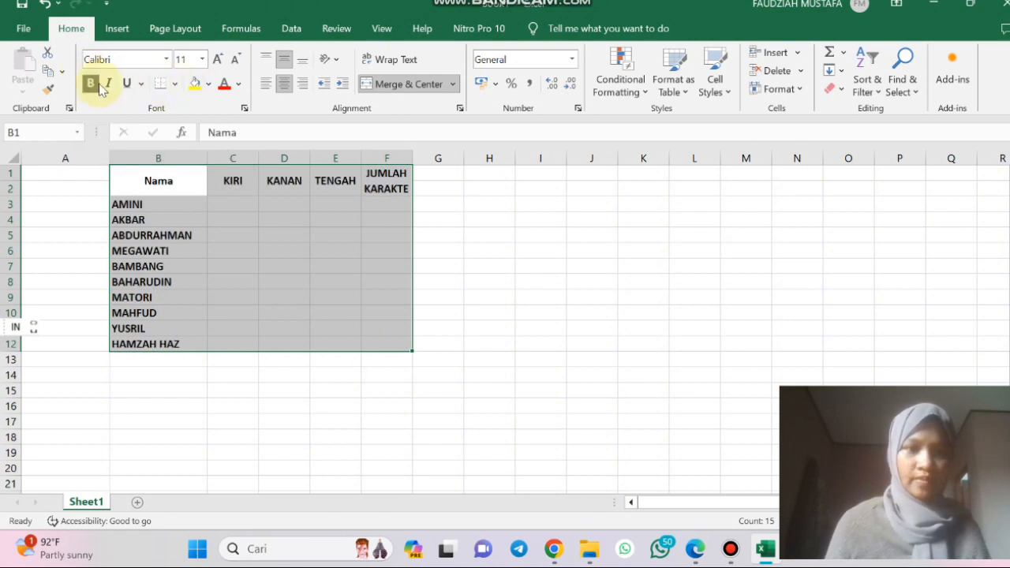
left_click(175, 85)
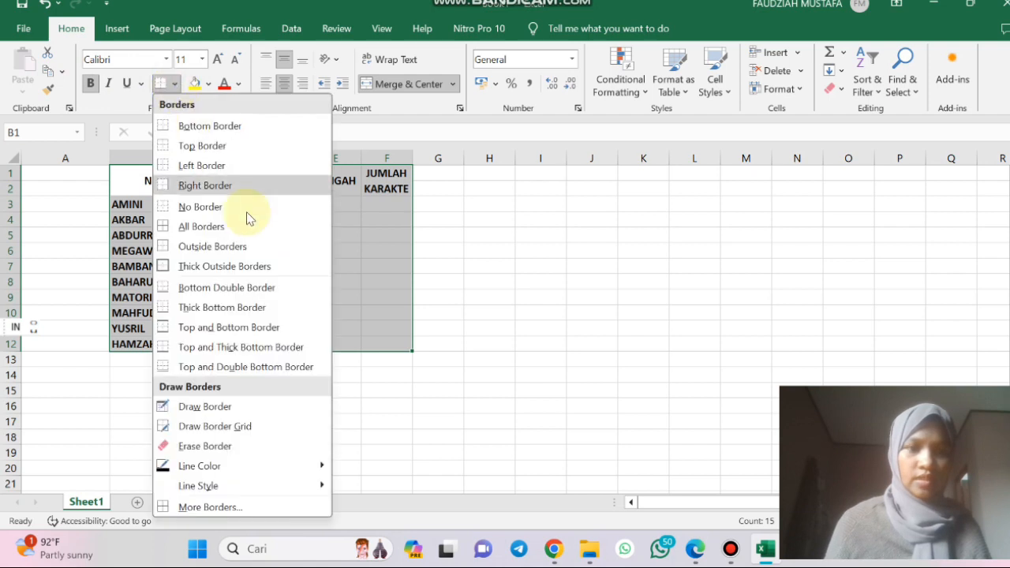
left_click(243, 224)
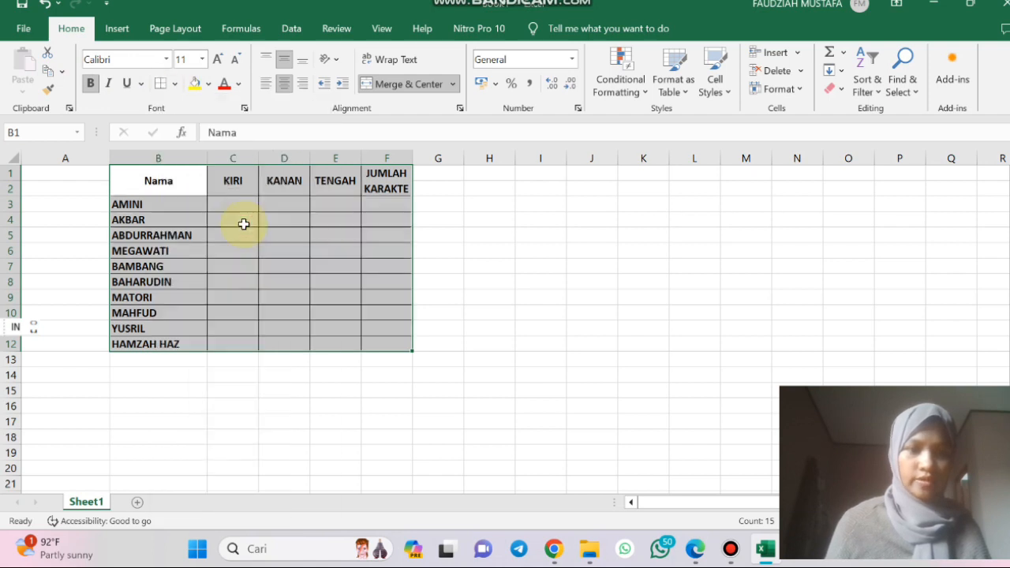
left_click(300, 263)
left_click(284, 406)
Fill the Nama column cells B1:B12 with orange.
left_click_drag(143, 179, 150, 345)
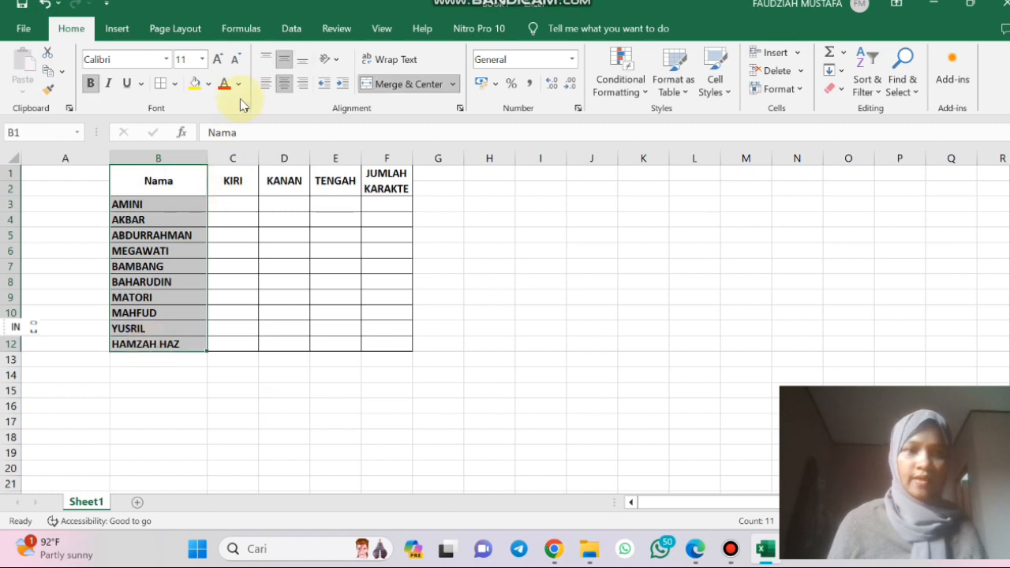
left_click(209, 83)
left_click(264, 120)
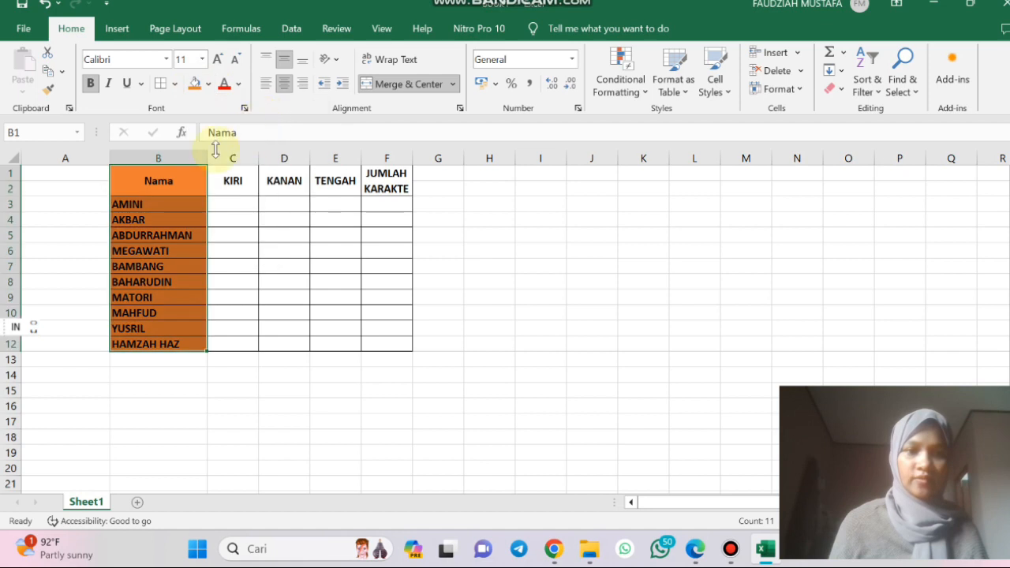
Fill the header cells B1:F2 with orange.
left_click_drag(169, 181, 372, 181)
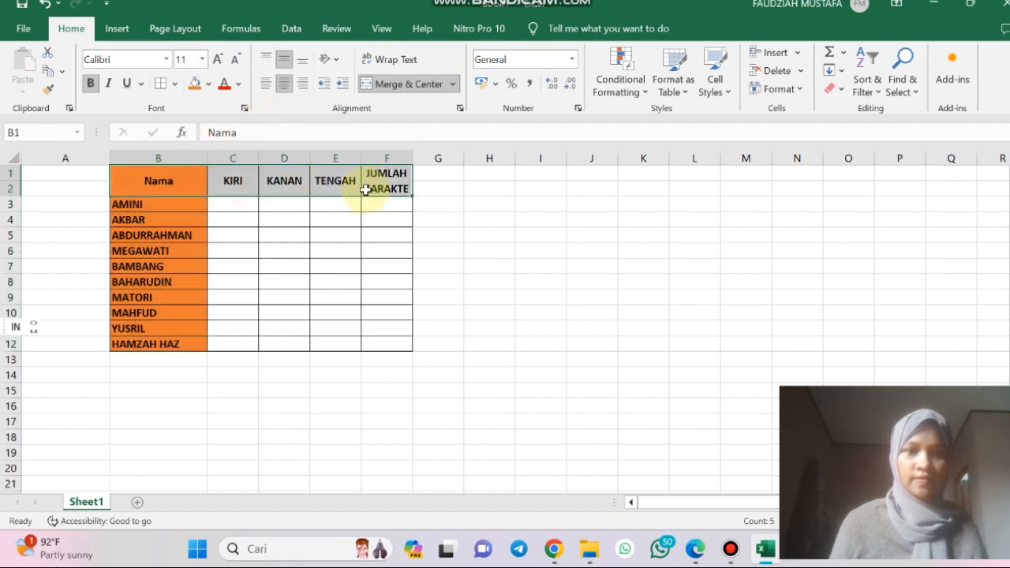
left_click(209, 84)
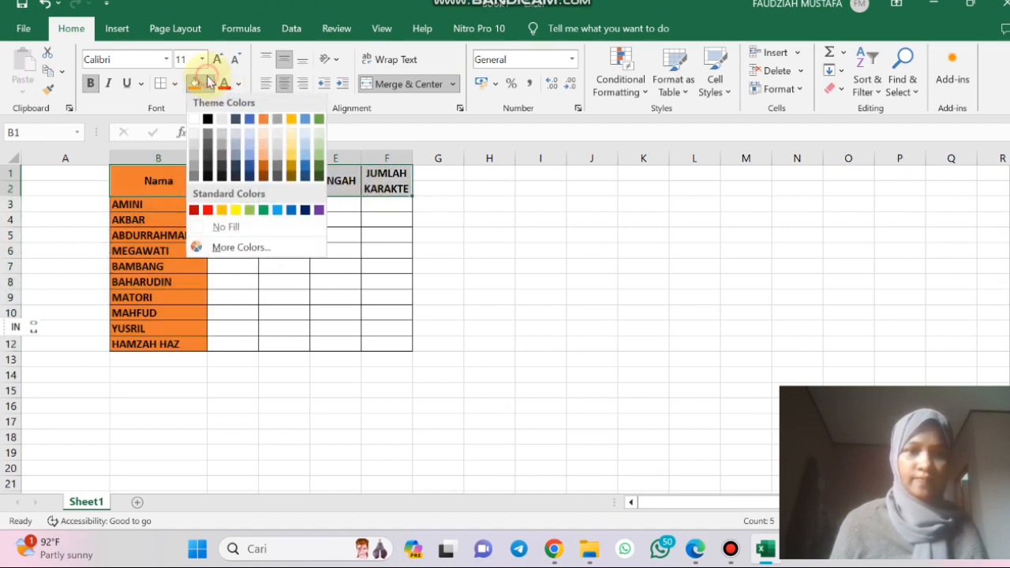
left_click(262, 123)
Fill the empty table cells C3:F12 with a light shade of orange.
left_click_drag(237, 201, 390, 340)
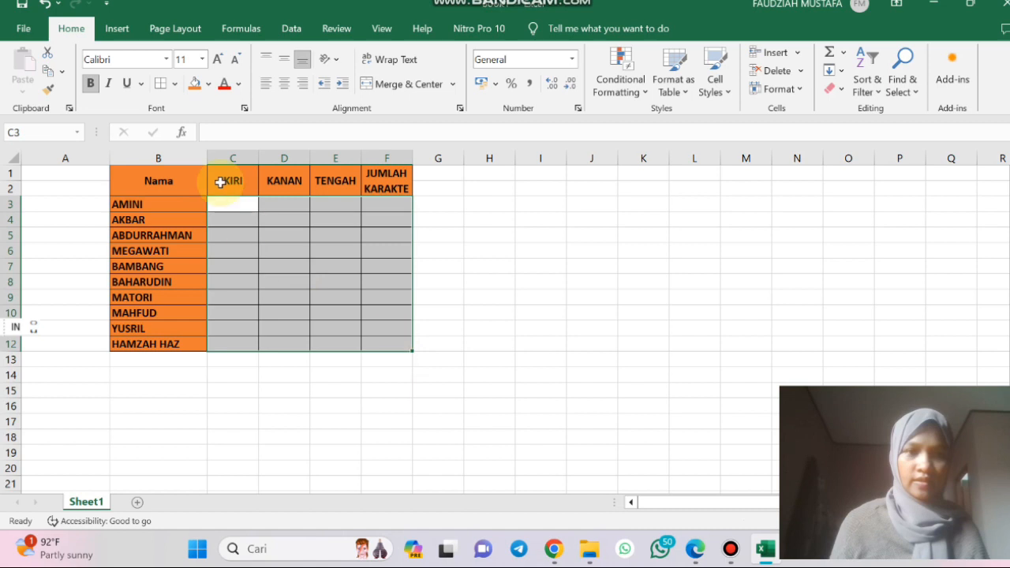
left_click(196, 82)
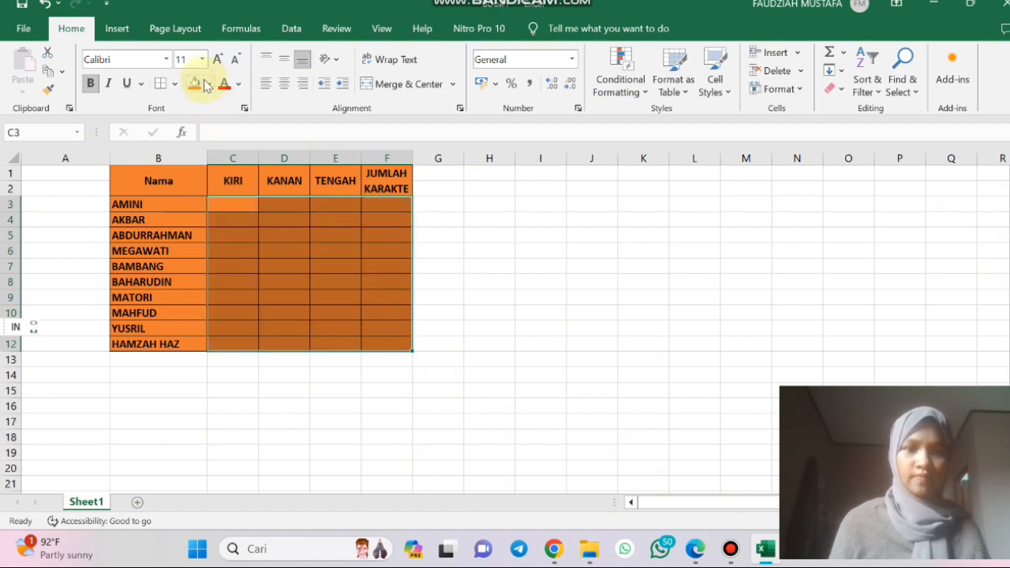
left_click(210, 84)
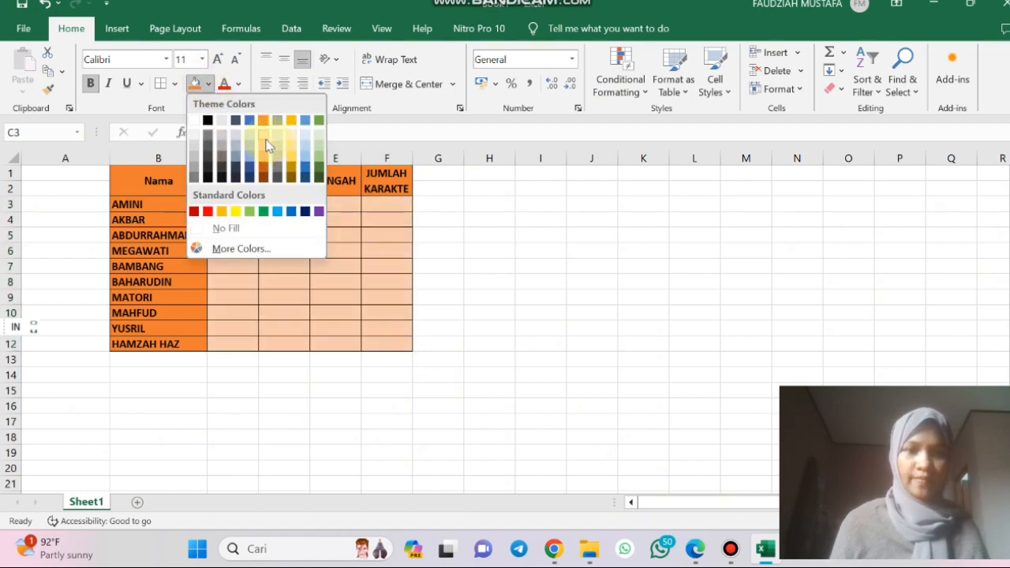
left_click(266, 144)
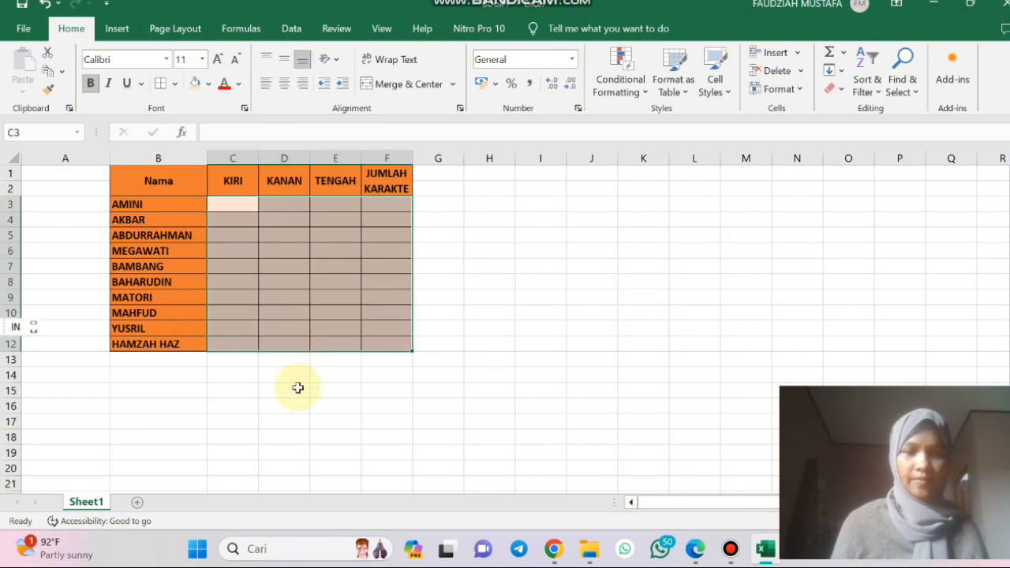
Enter in B14 "1. (LEFT) Pilihlah 3 huruf paling kiri dri 10 nama" and in B15 "2. (RIGHT) Pilihlah 2 huruf paling kanan dari 10 nama".
left_click(180, 378)
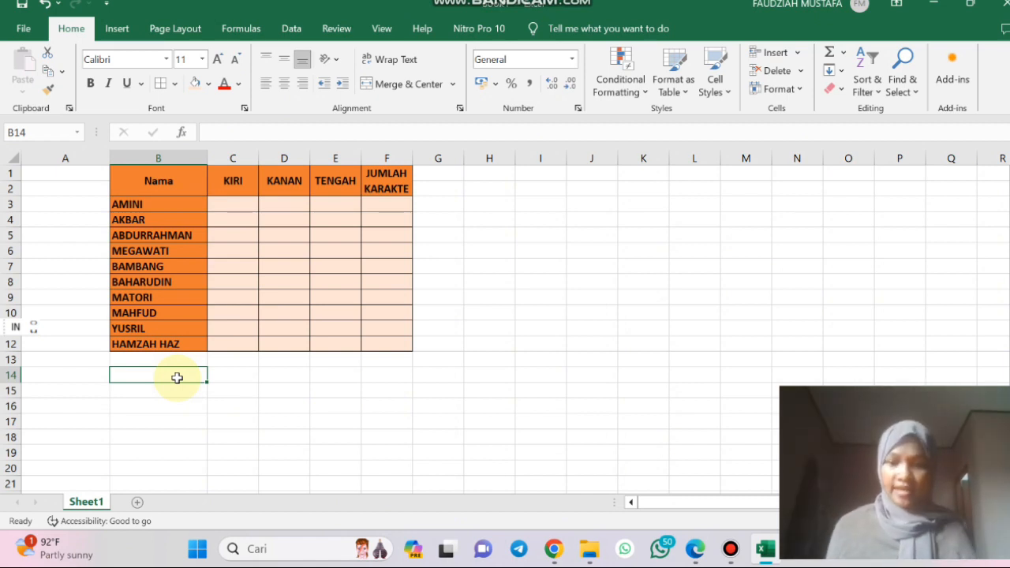
type("1.")
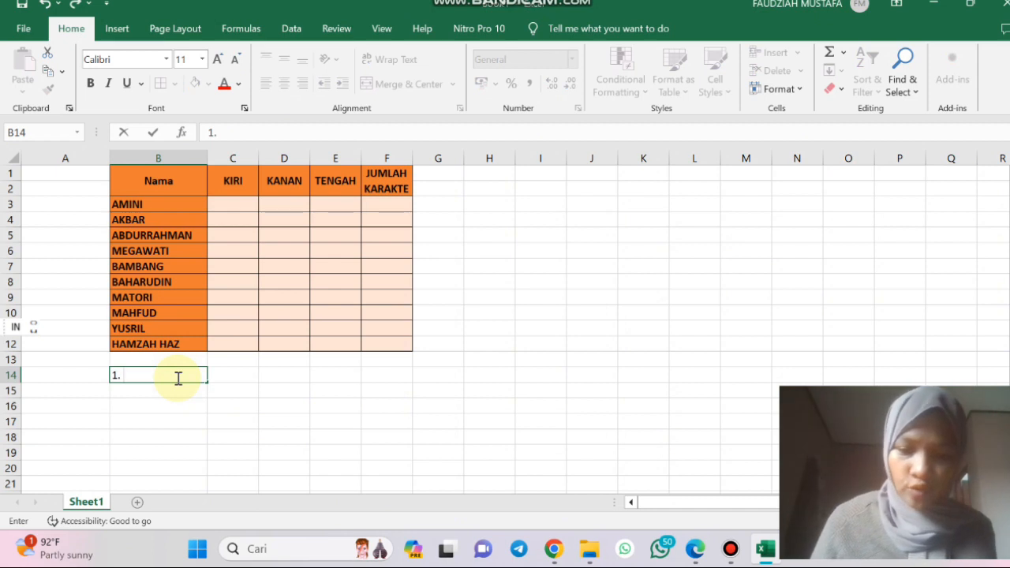
type(" (LEFT) Pilihlah 3 h")
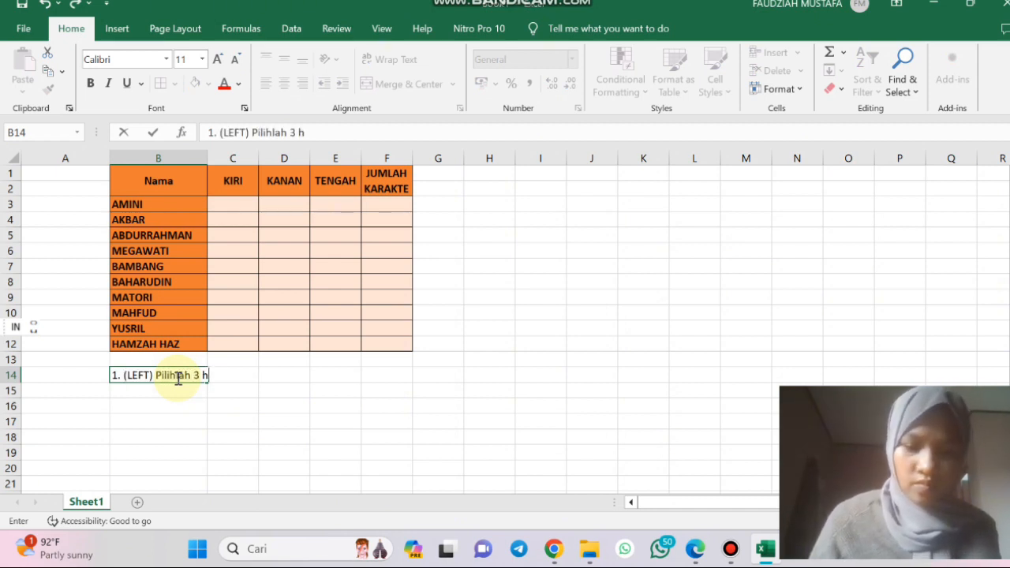
type("uruf paling kir")
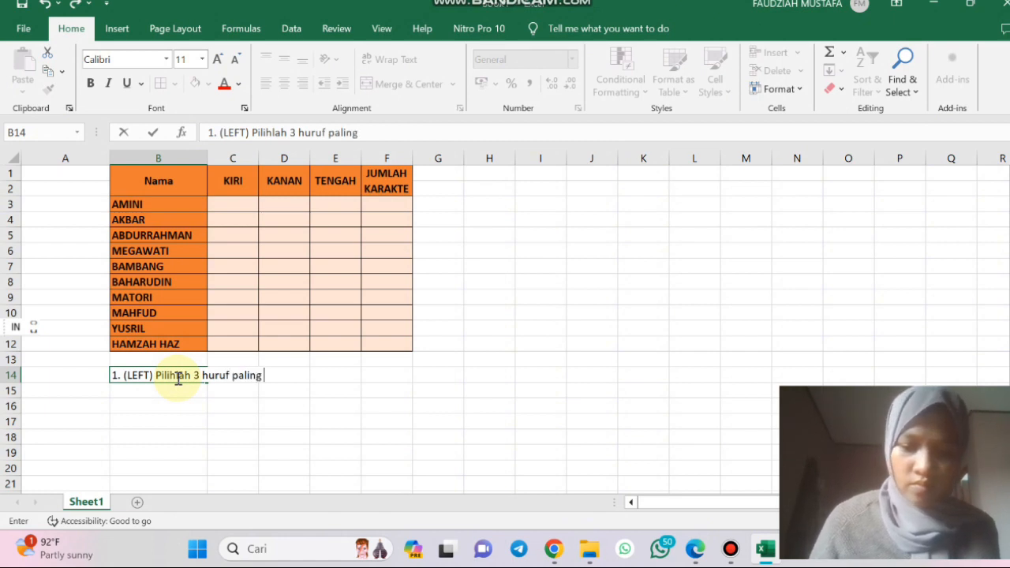
type("i")
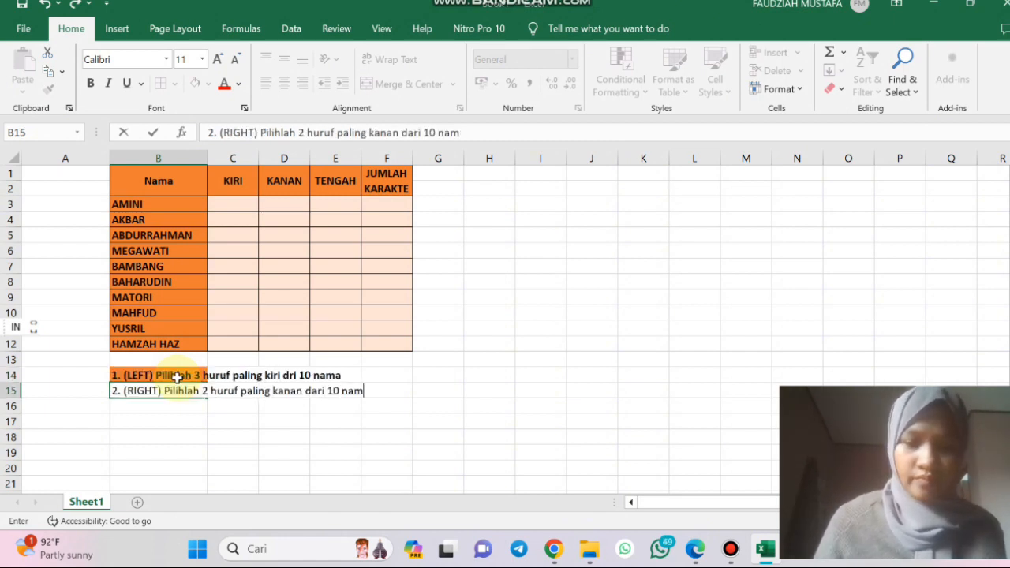
type("ama")
key("Return")
Enter the third instruction in B16: "3. (MID) Pilihlah 3 huruf ditengah dimulai huruf ke 2 dari kiri".
type("3. (MID)")
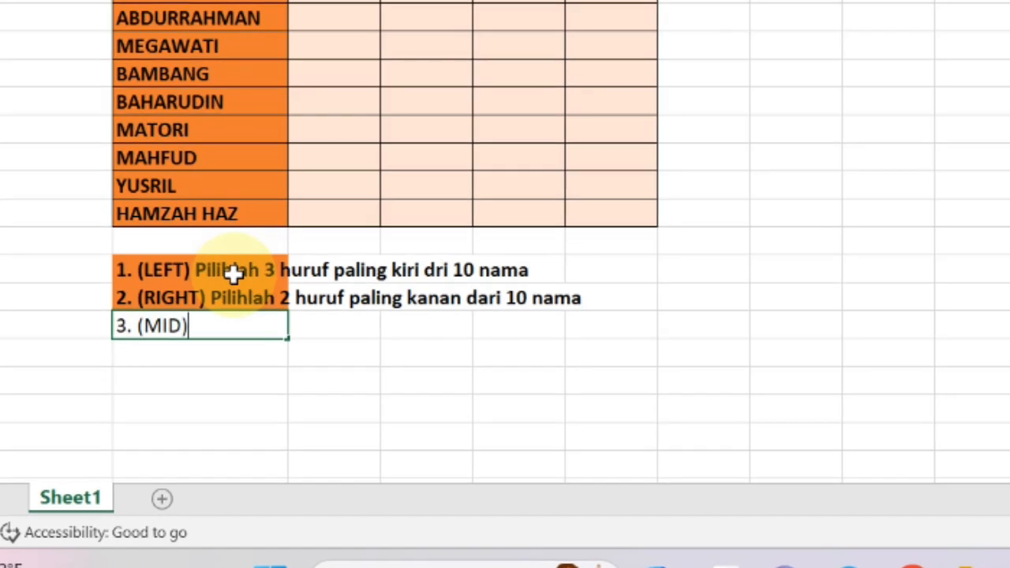
type(" pp")
key("BackSpace")
key("BackSpace")
type("Pilihlah 3 huruf ditengah")
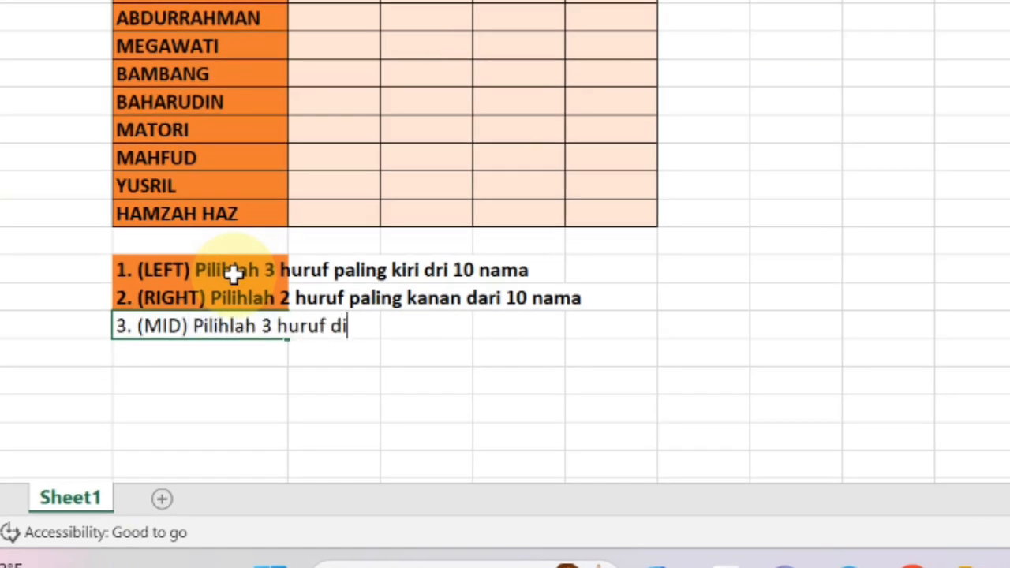
type(" dimulai huruf ke 2 dari kiri")
key("Return")
Write the fourth instruction in B17: "4. (LEN) Hitung jumlah karakter nama tersebut".
type("4, ")
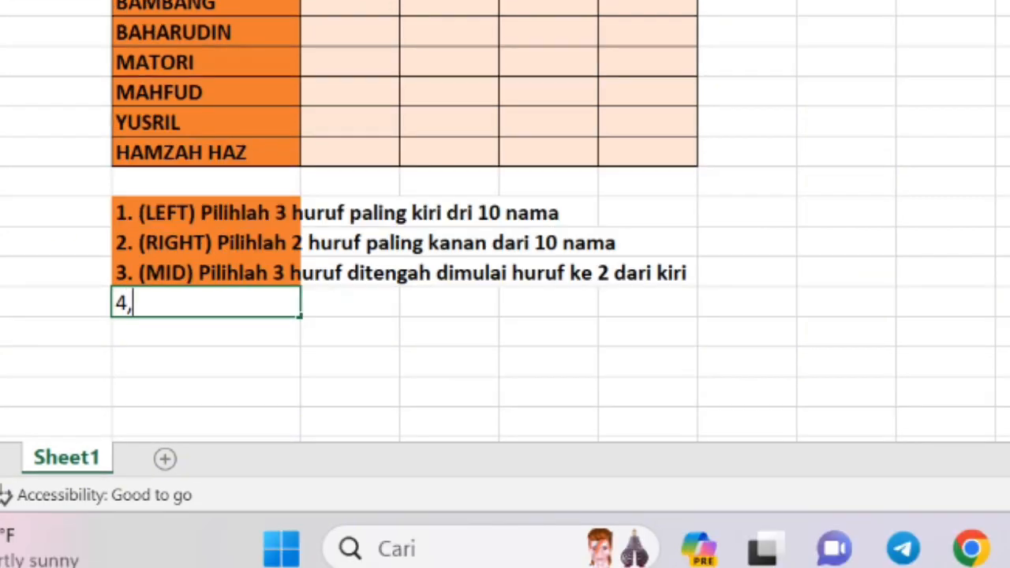
type("(LEN) ")
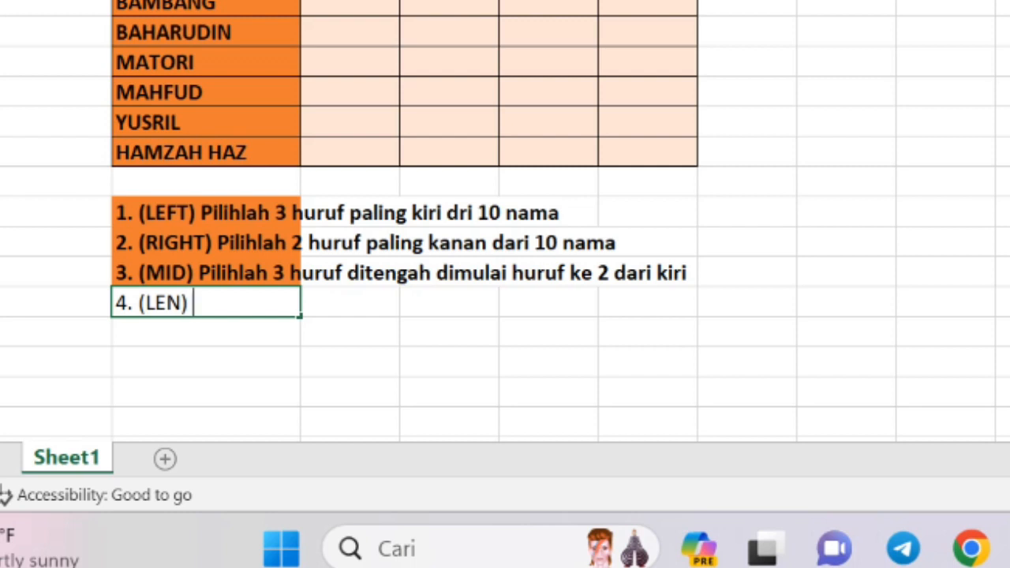
type("Hitung jumlah karakter nama ")
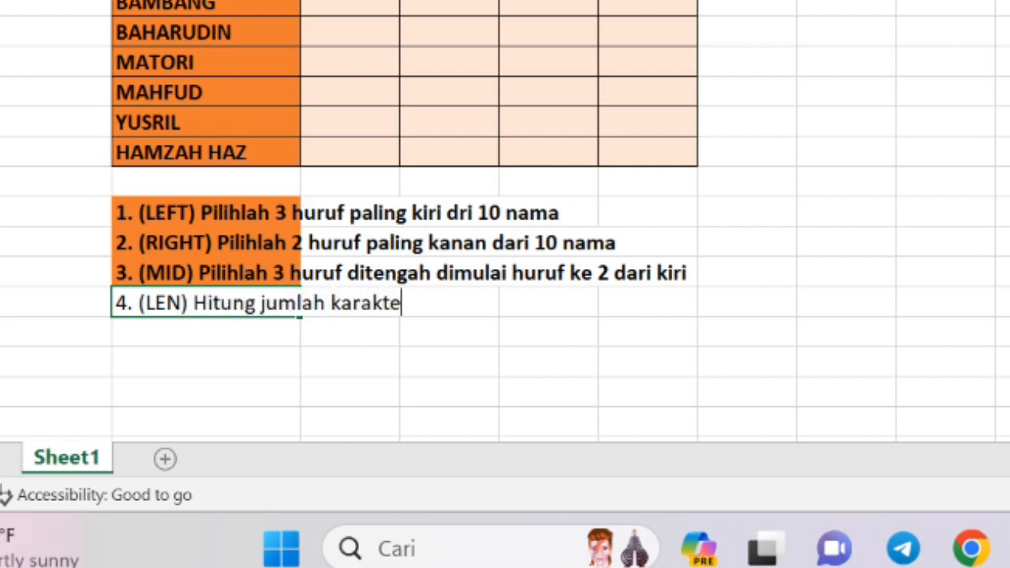
type("tersebut")
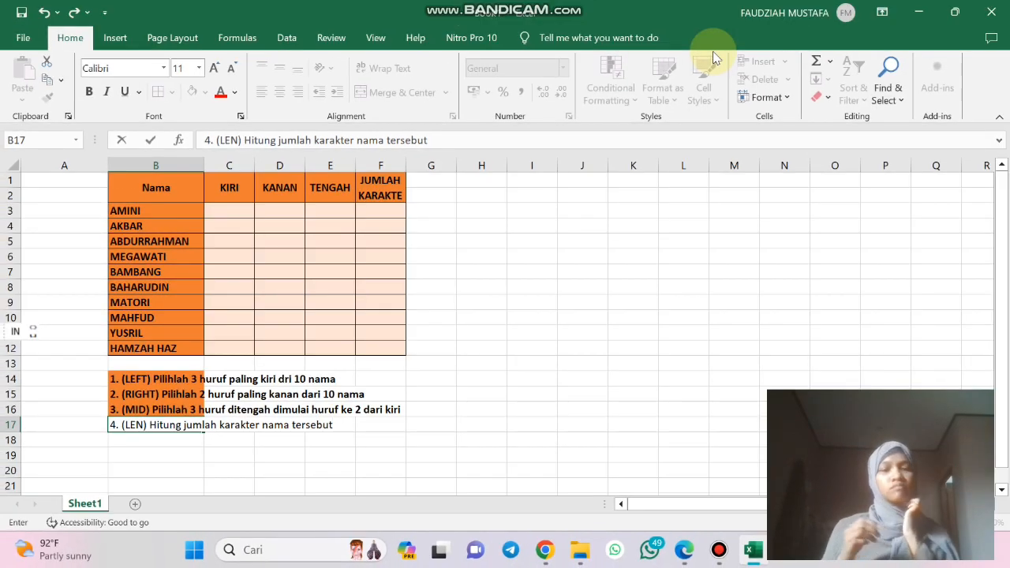
Clear the orange background from the instruction cells B14:B18 below the table.
left_click_drag(162, 213, 243, 270)
left_click_drag(175, 409, 175, 440)
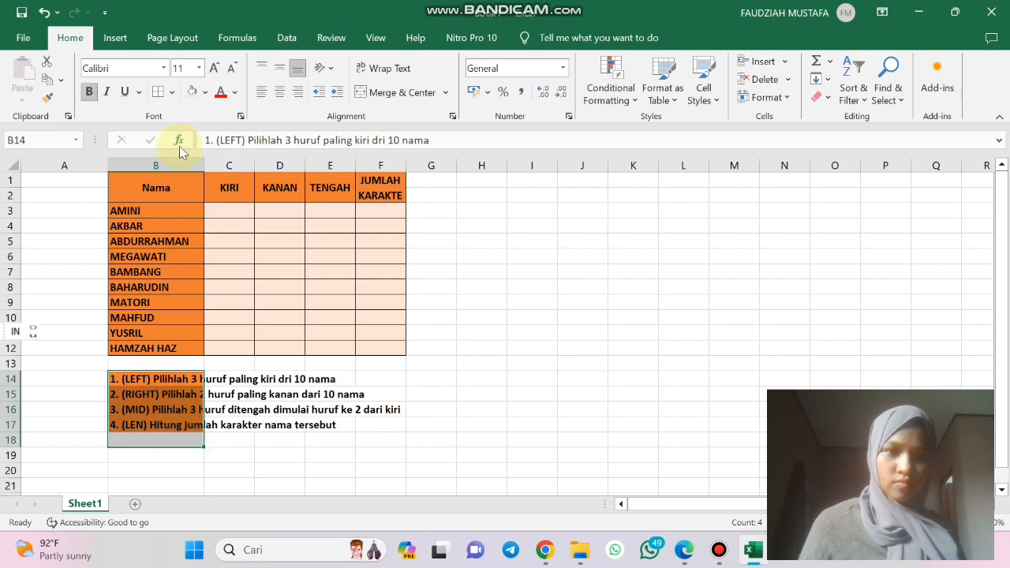
left_click(205, 91)
left_click(218, 232)
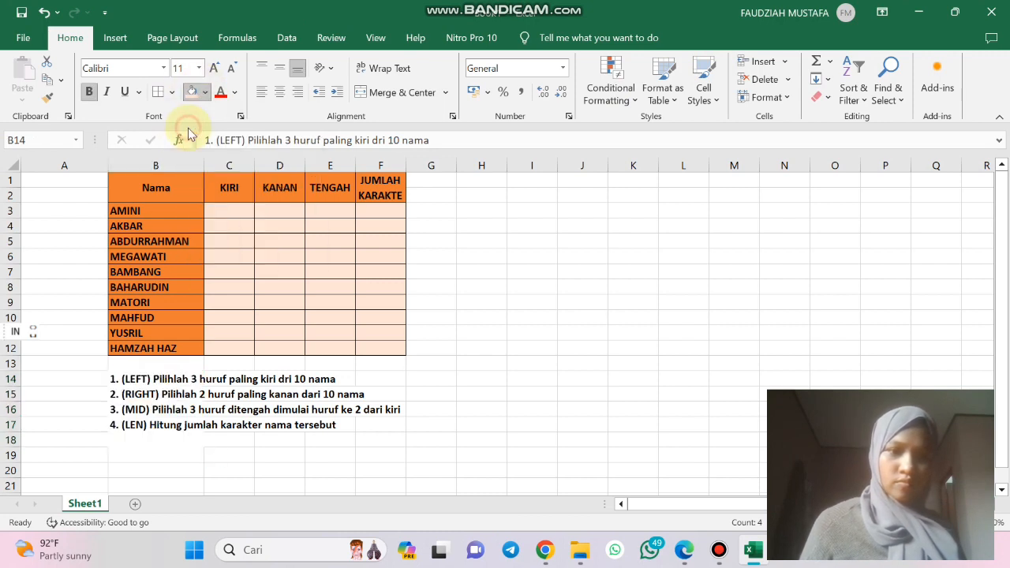
Enter the heading "Perintah" in B13 above the instructions and make it bold.
left_click(182, 359)
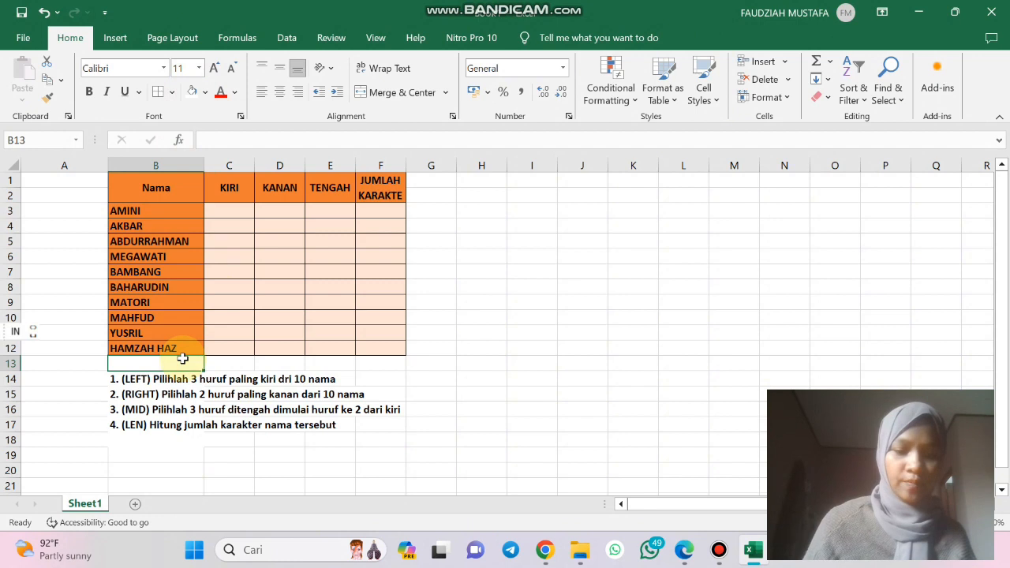
type("Perin")
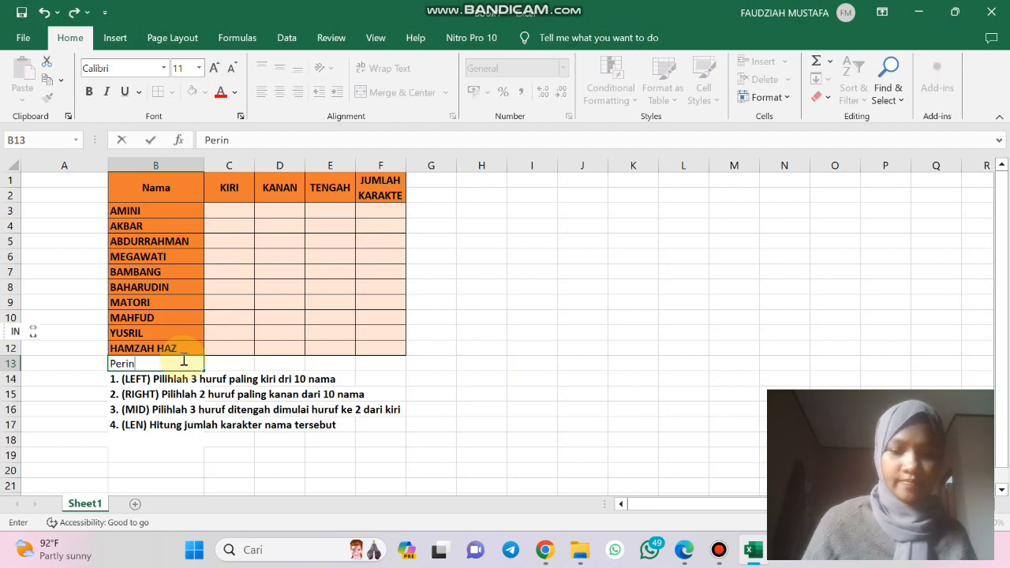
left_click(461, 261)
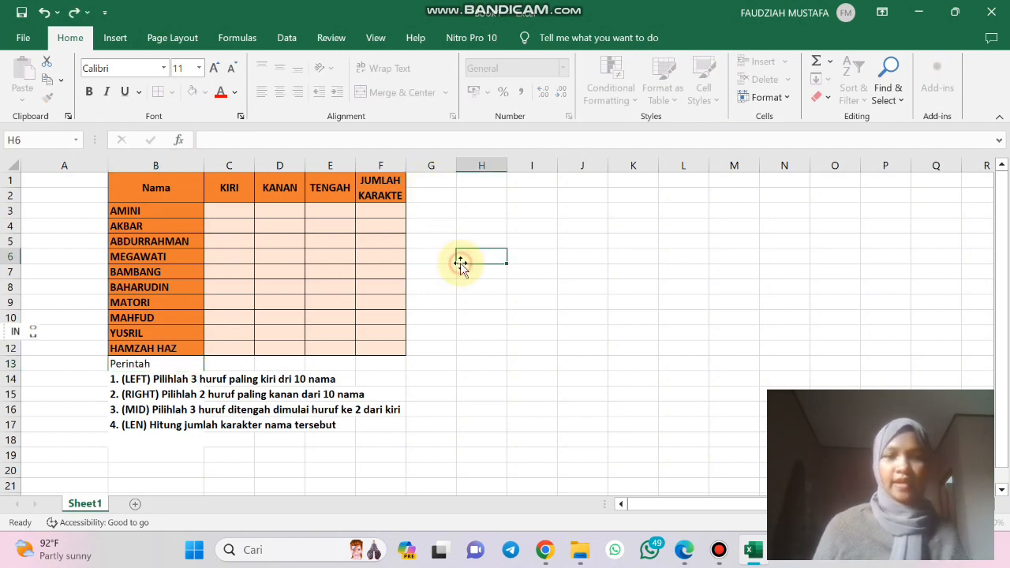
left_click(170, 363)
left_click(190, 93)
left_click(605, 346)
Enter the formula =LEFT(B3;3) in cell C3 of the KIRI column to extract the first three letters of AMINI.
left_click(229, 211)
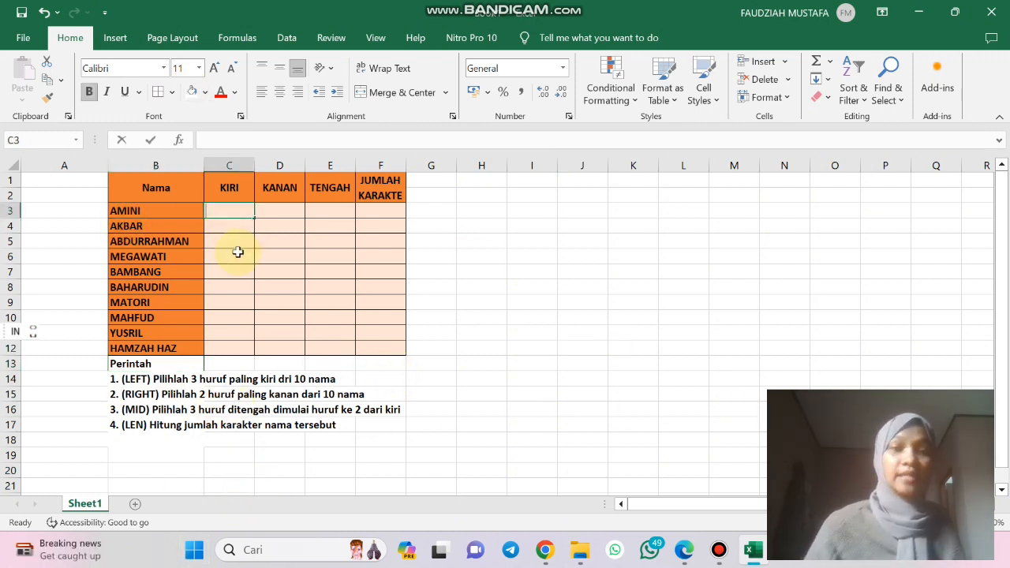
type("=")
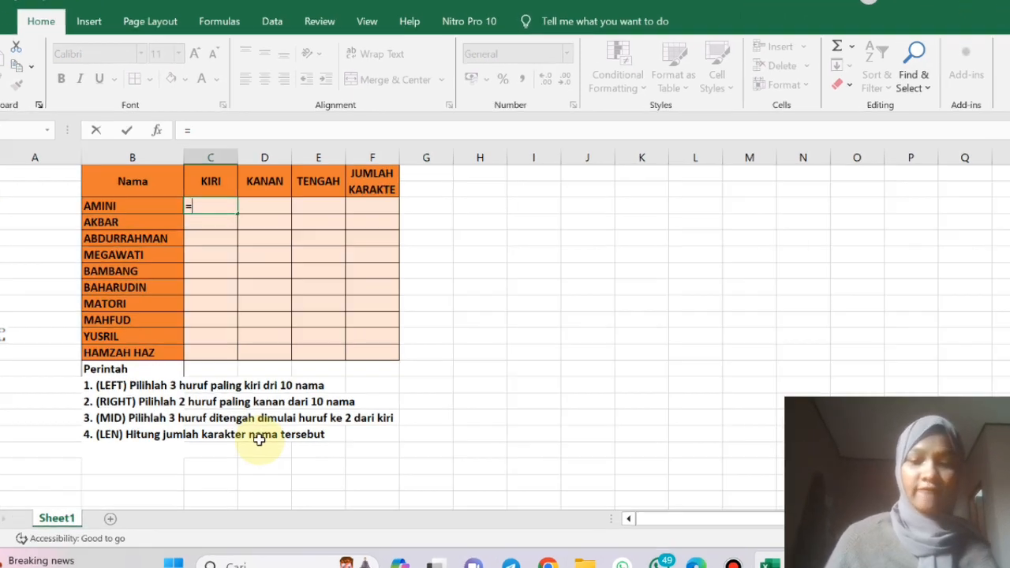
type("l")
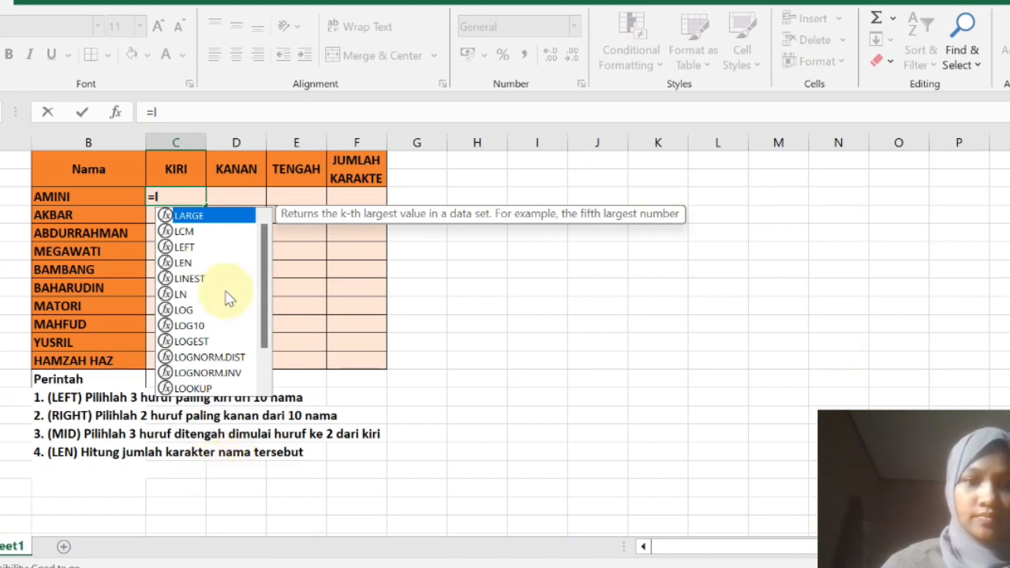
left_click(202, 248)
double_click(201, 247)
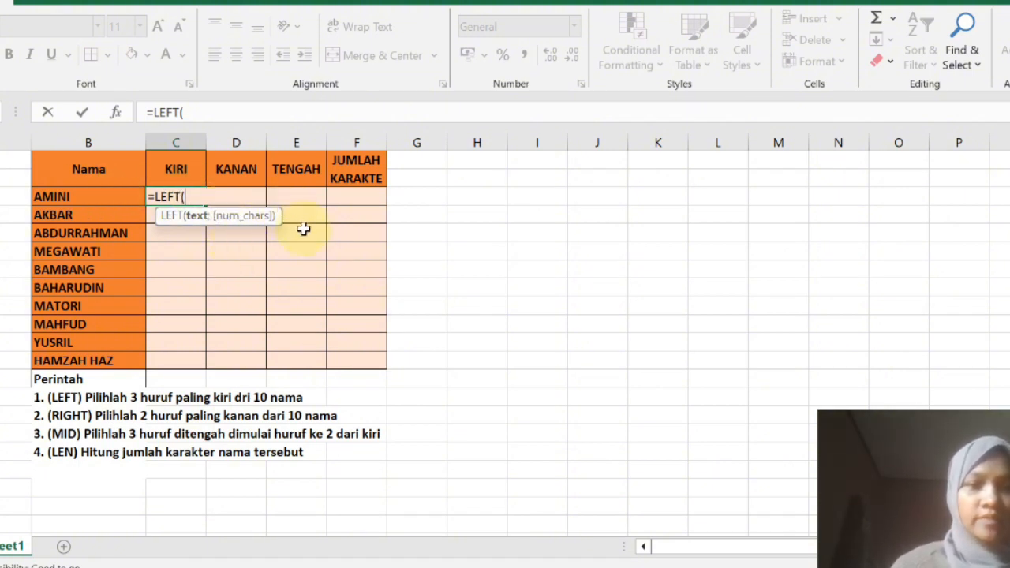
left_click(103, 197)
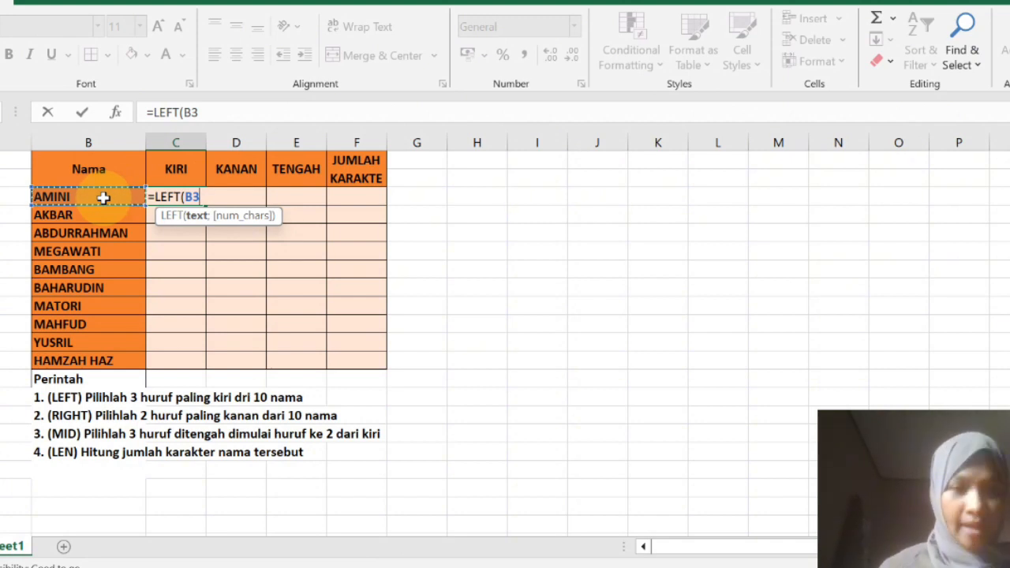
key("F8")
type(";3")
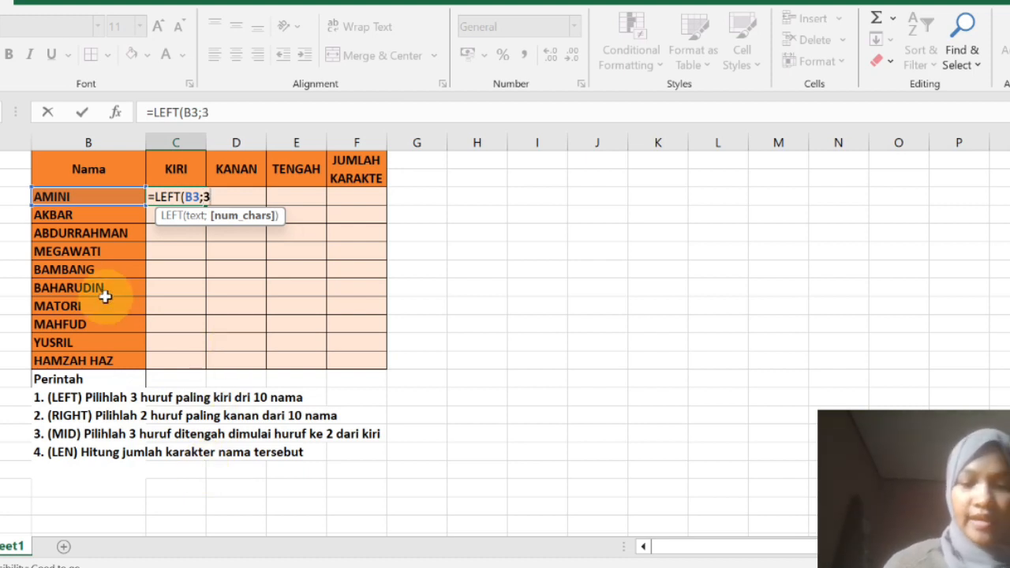
type(")")
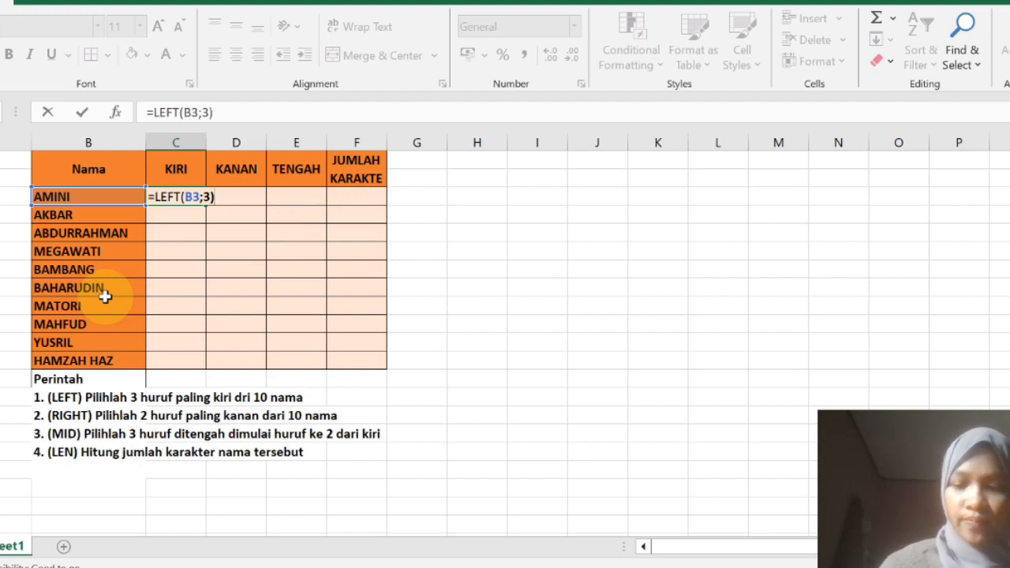
key("Return")
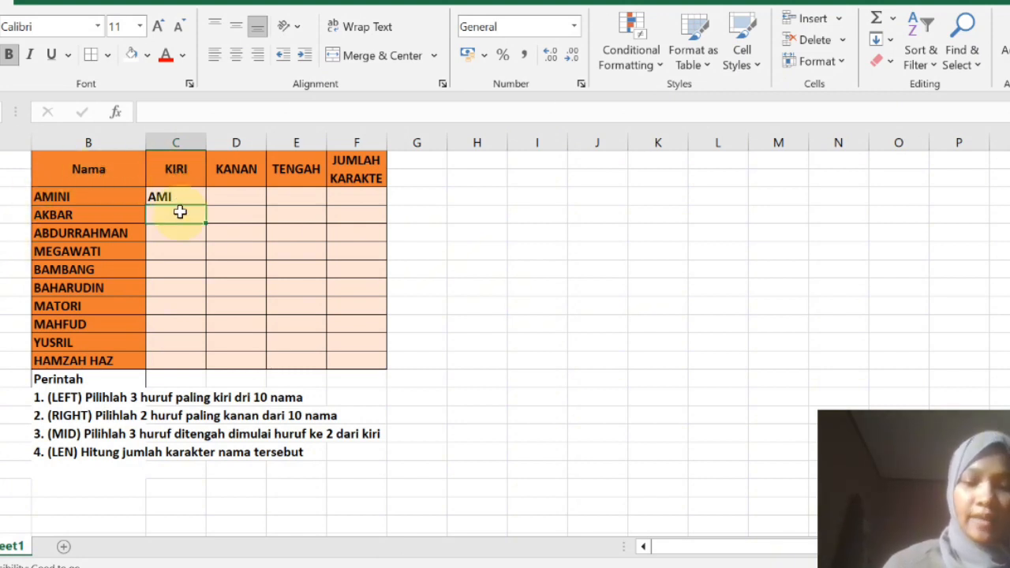
Enter the formula =LEFT(B4;3) in cell C4 to extract the first three letters of AKBAR.
type("=lef")
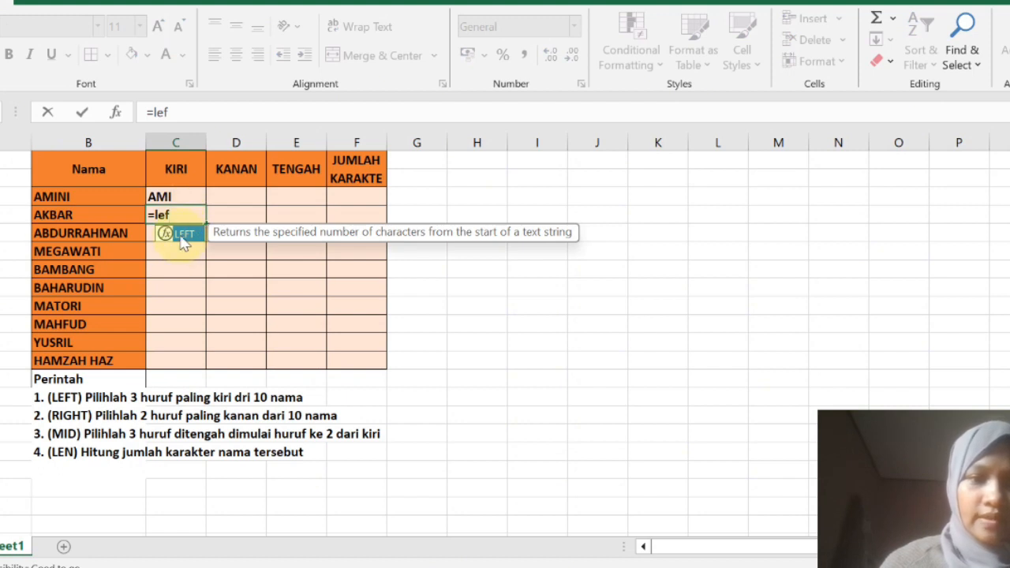
double_click(181, 236)
left_click(103, 219)
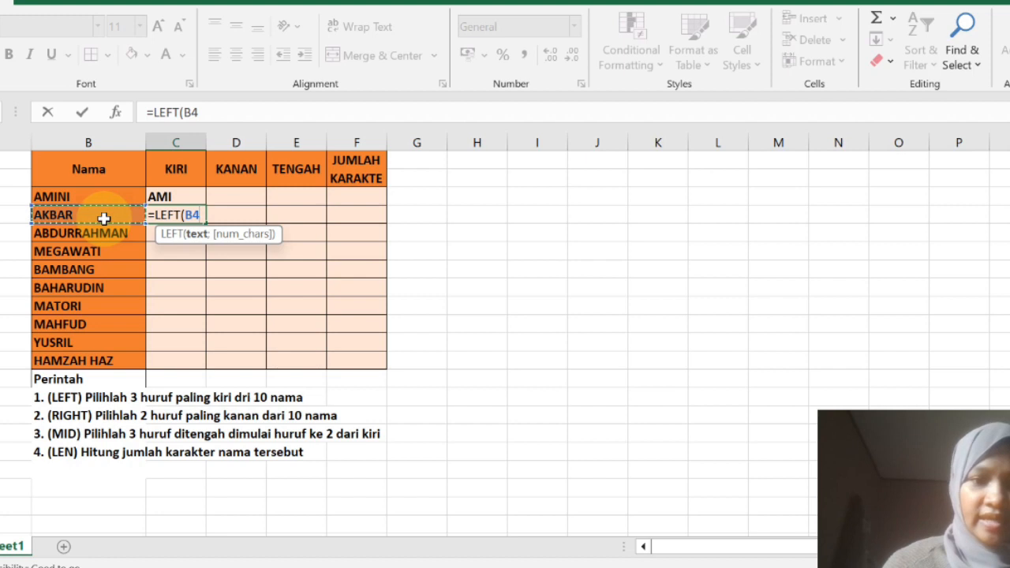
type(";")
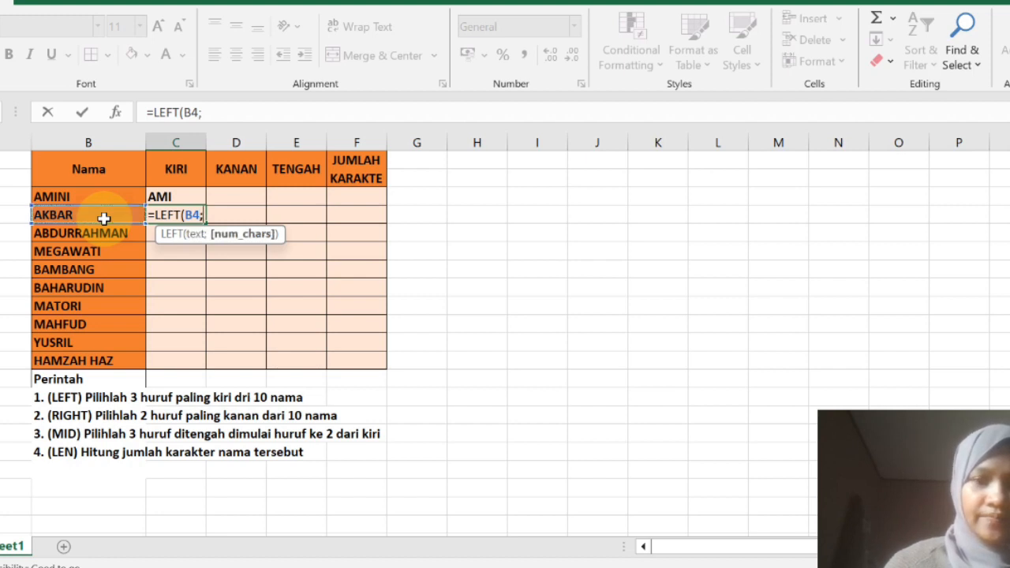
type("3)")
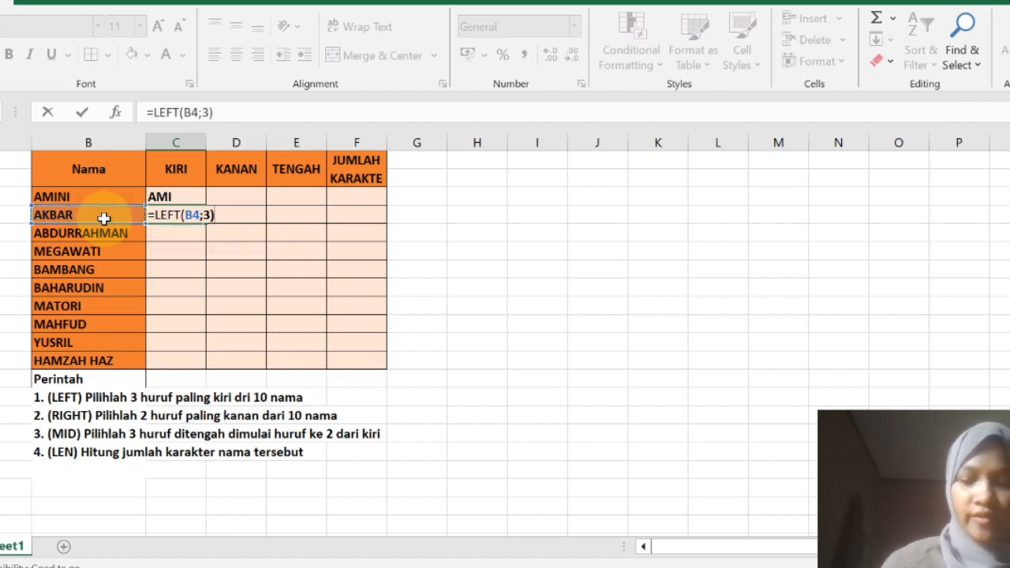
key("Return")
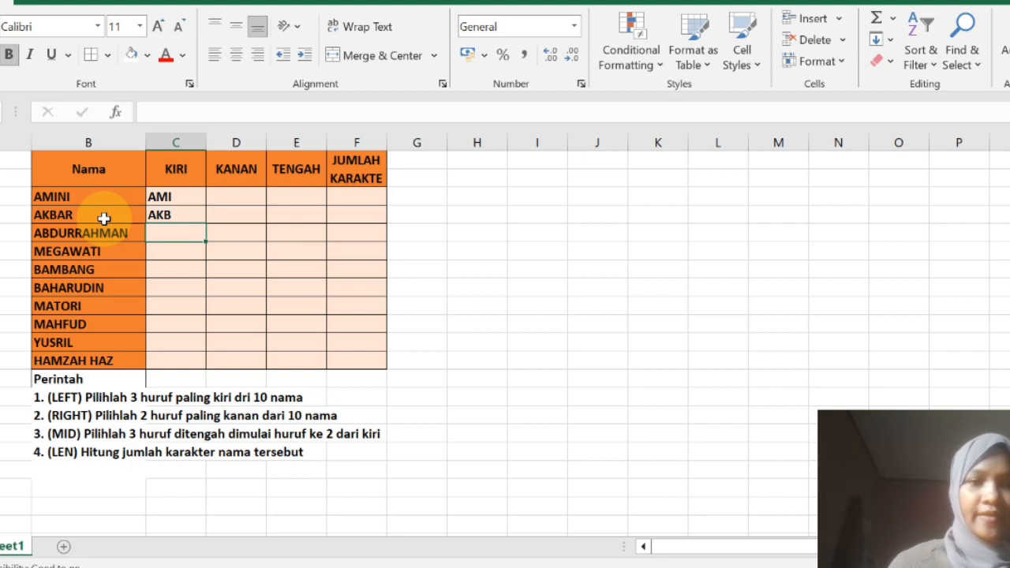
Fill the LEFT formula from C4 down through C12 for the remaining names in the KIRI column.
left_click(173, 218)
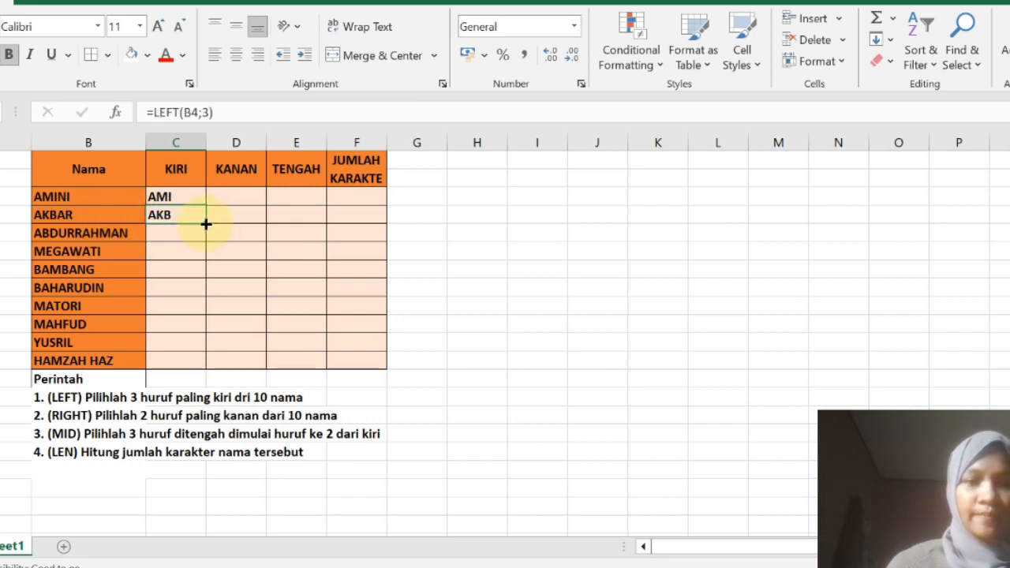
left_click_drag(203, 222, 198, 370)
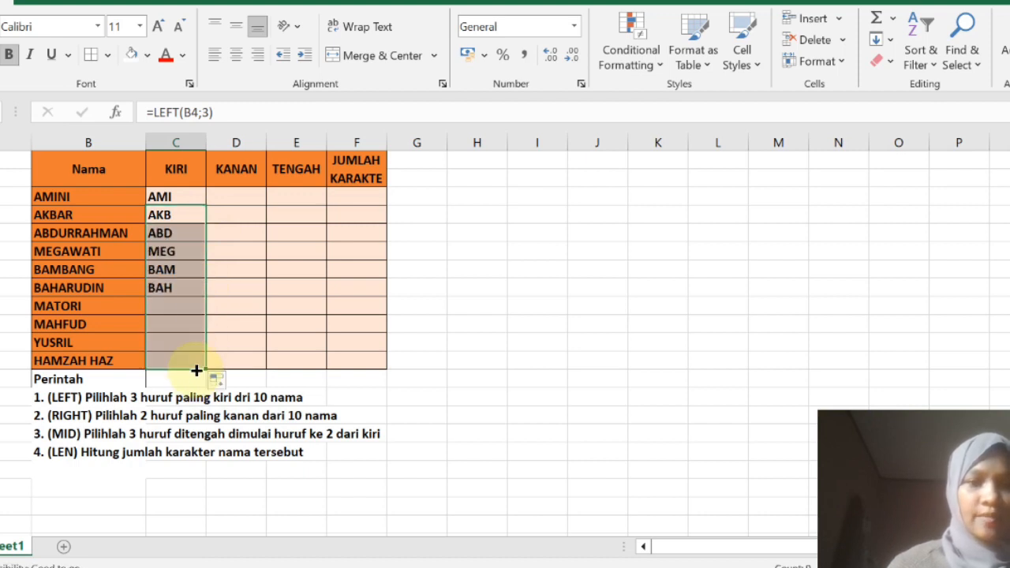
left_click(234, 332)
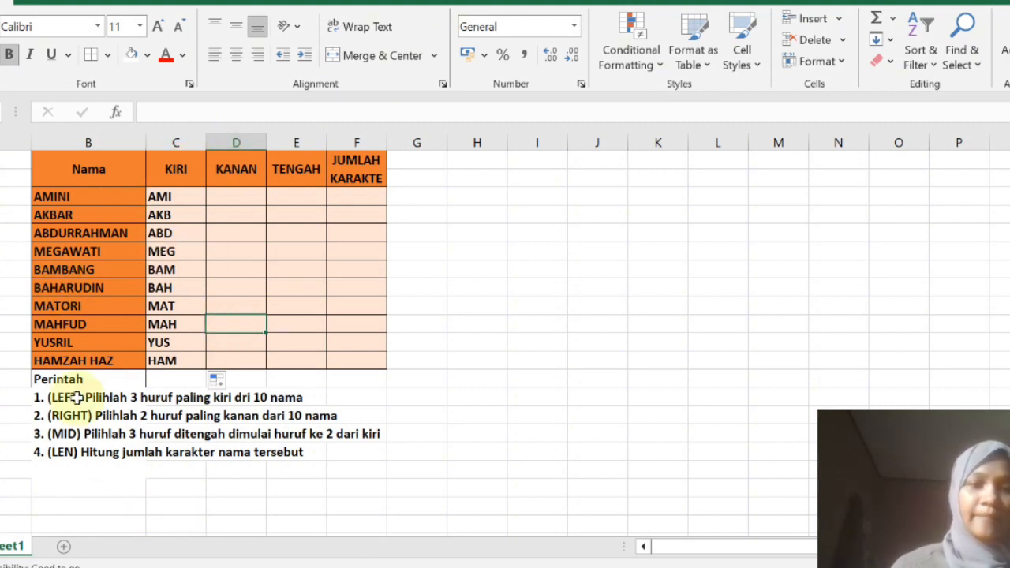
Enter the formula =RIGHT(B3;2) in cell D3 of the KANAN column to extract the last two letters of the first name.
left_click(223, 204)
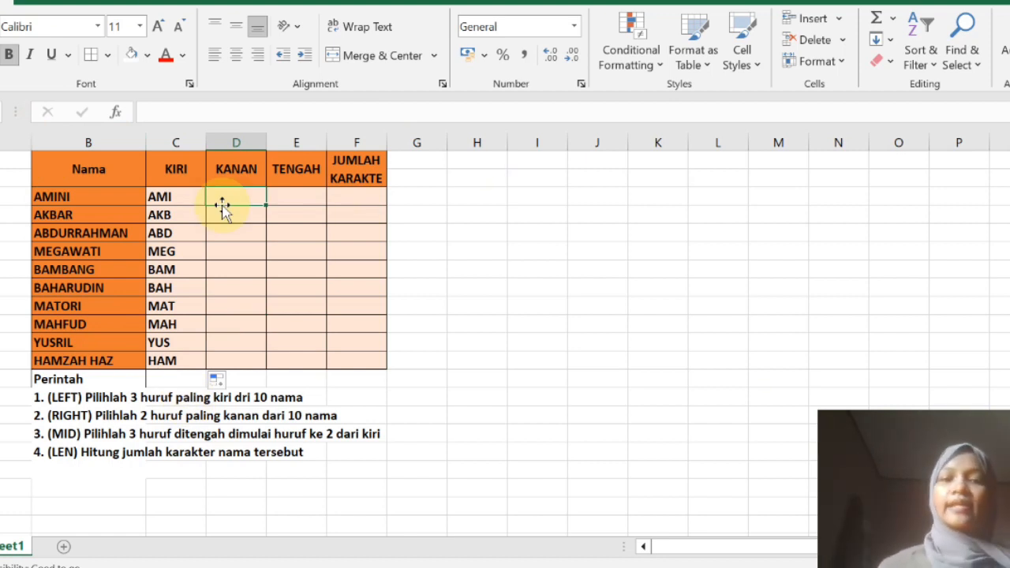
type("=")
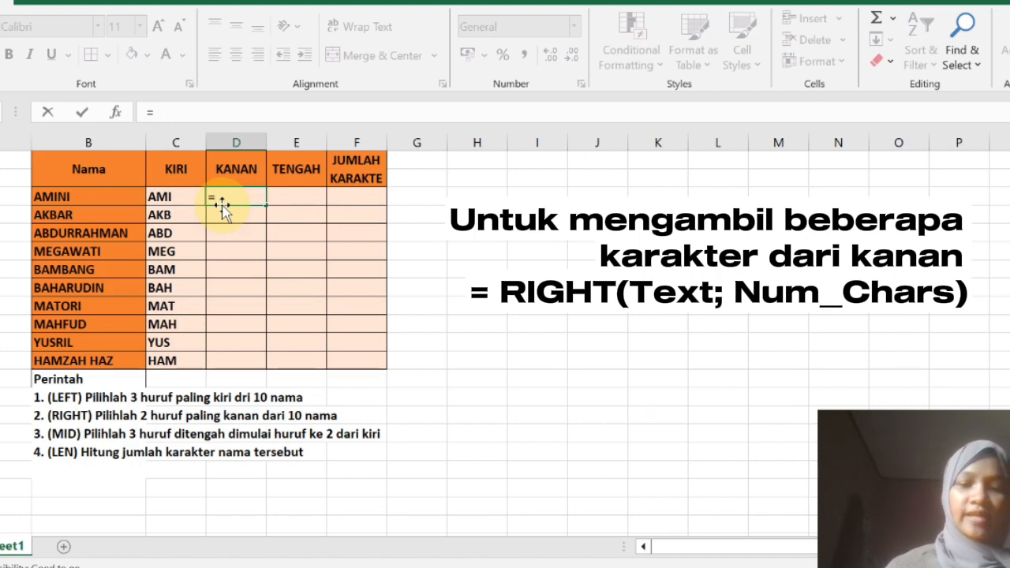
type("righ")
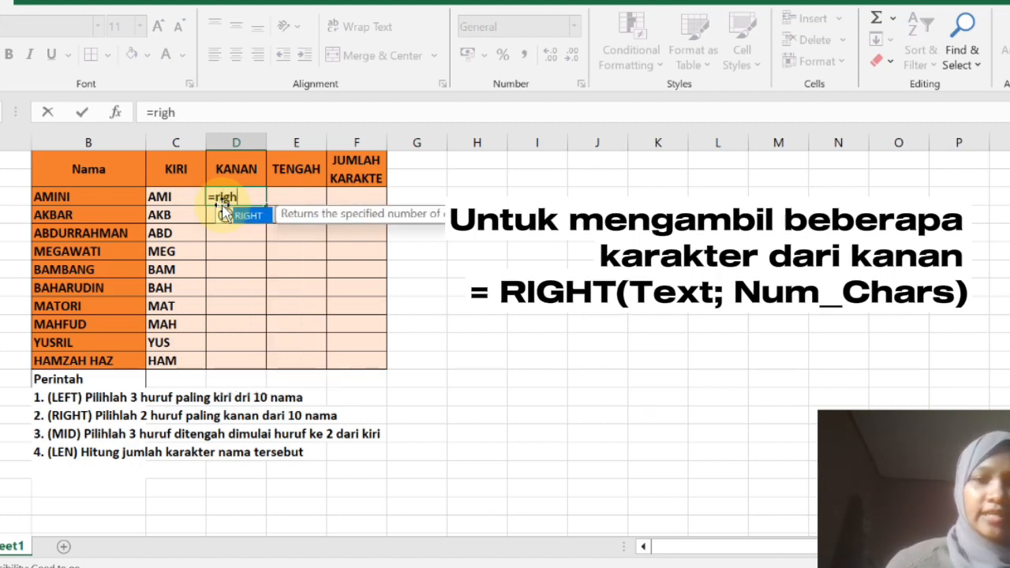
double_click(244, 216)
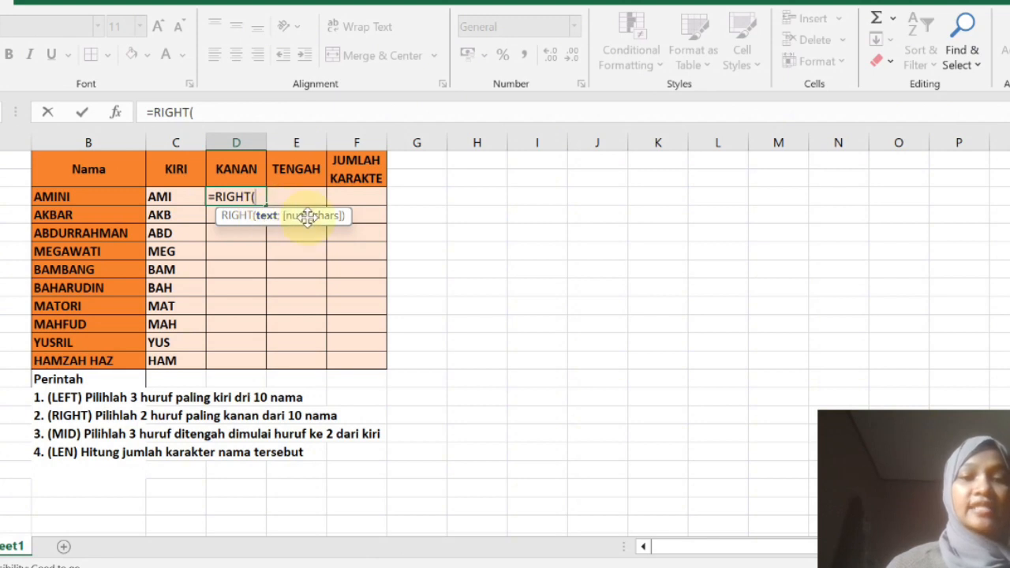
left_click(83, 201)
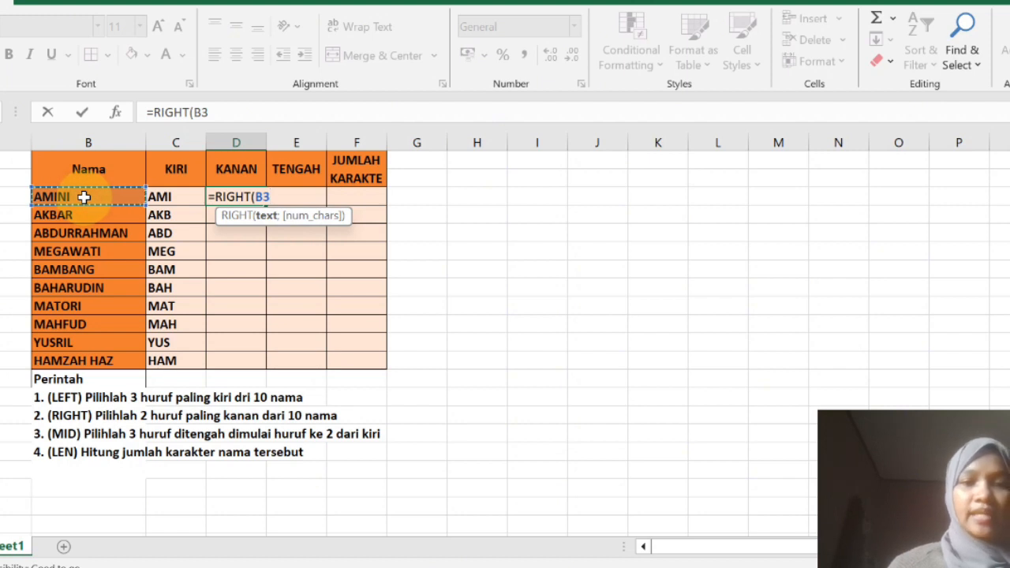
key("F8")
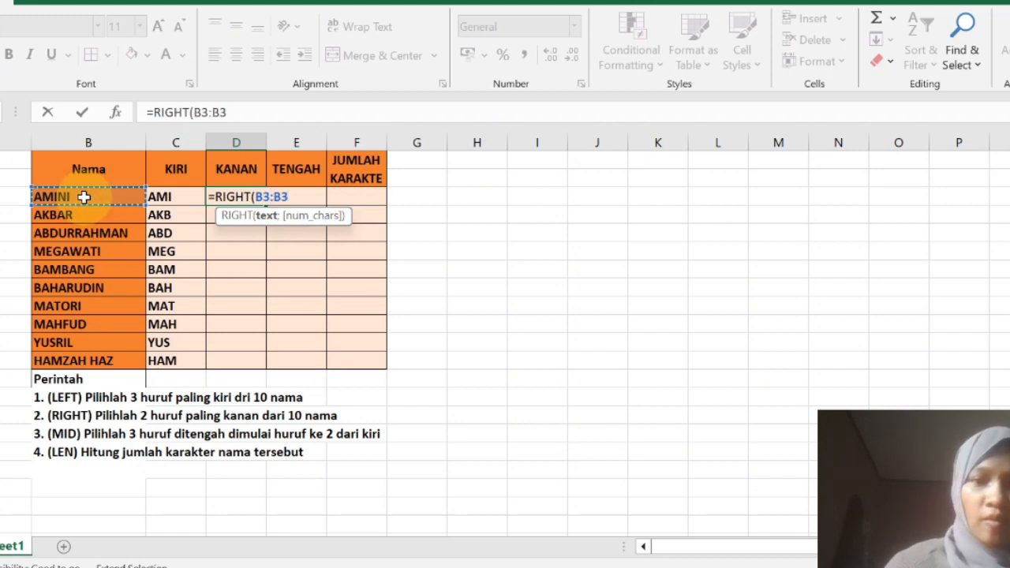
key("BackSpace")
key("BackSpace")
key("BackSpace")
type(";2")
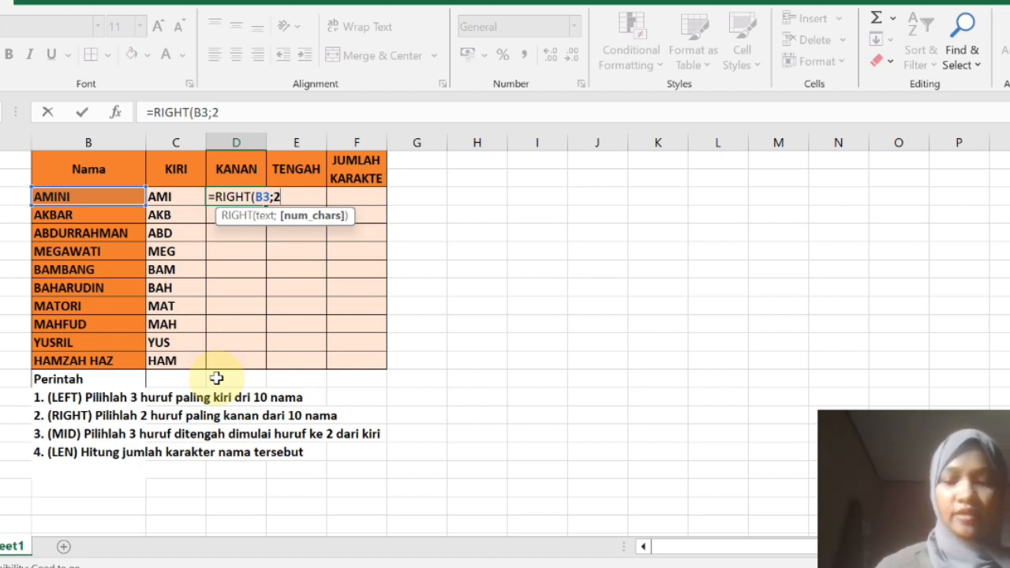
type(")")
key("Return")
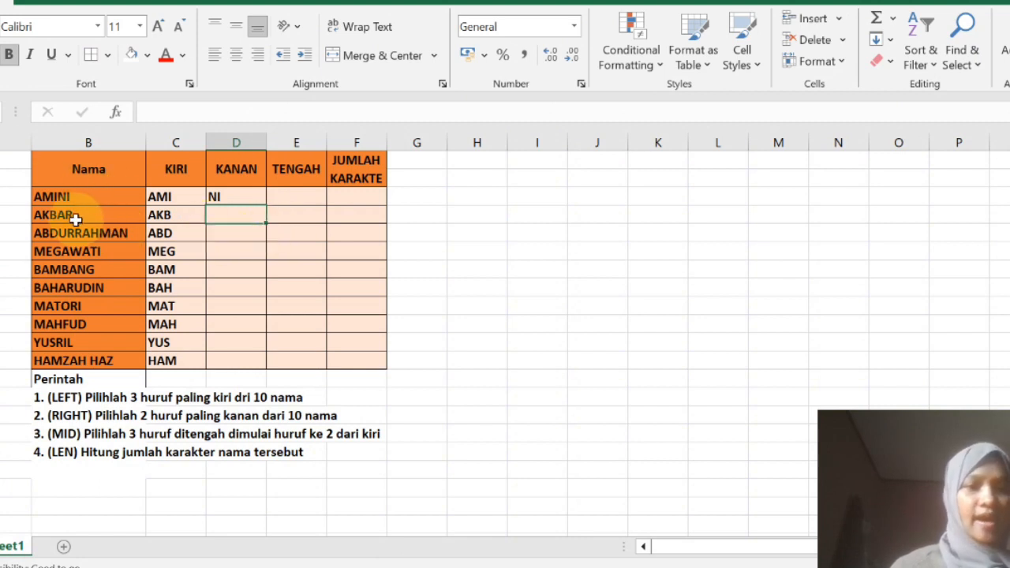
Enter the formula =RIGHT(B4;2) in cell D4 to extract the last two letters of the second name.
type("=")
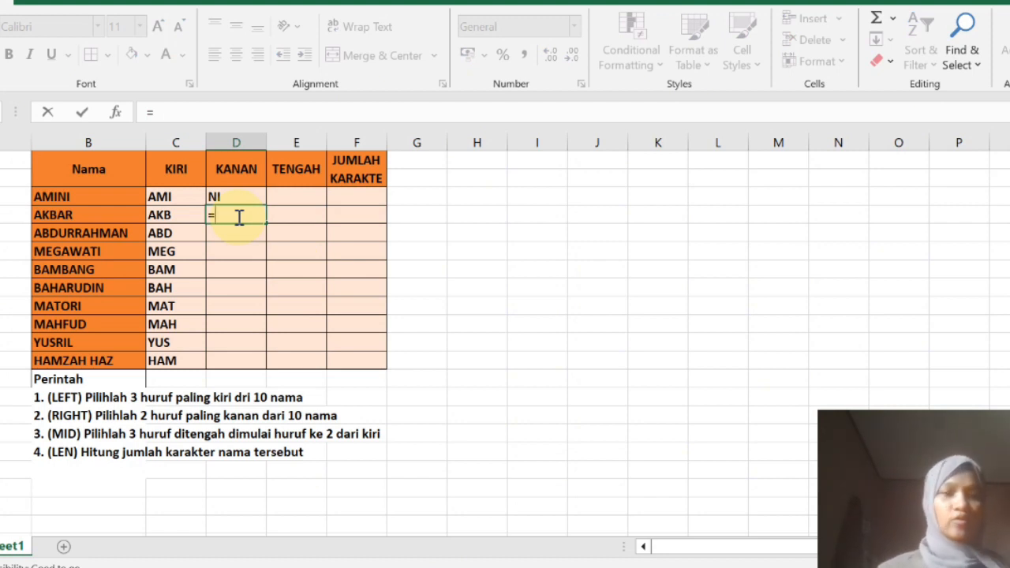
type("righ")
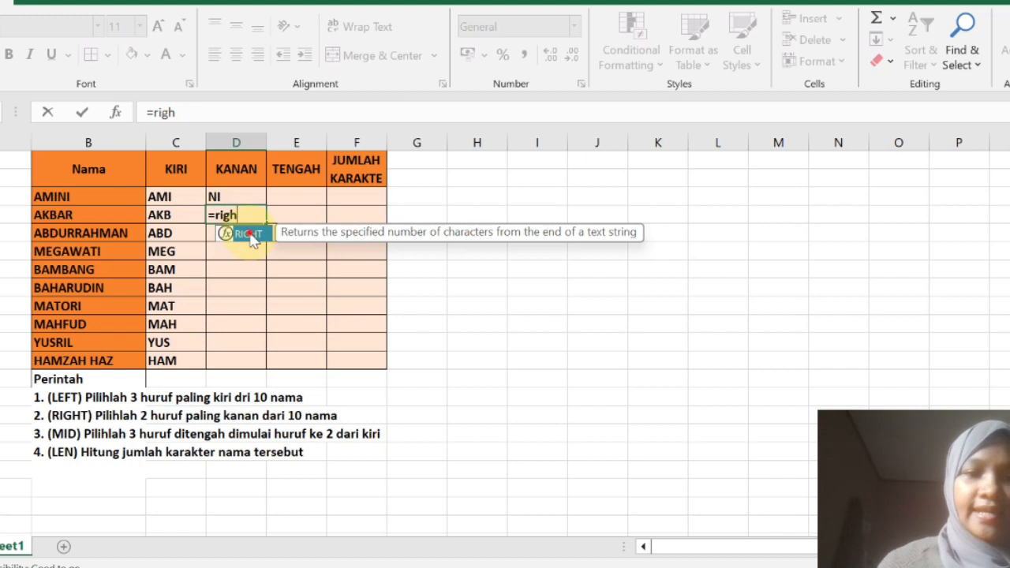
double_click(252, 237)
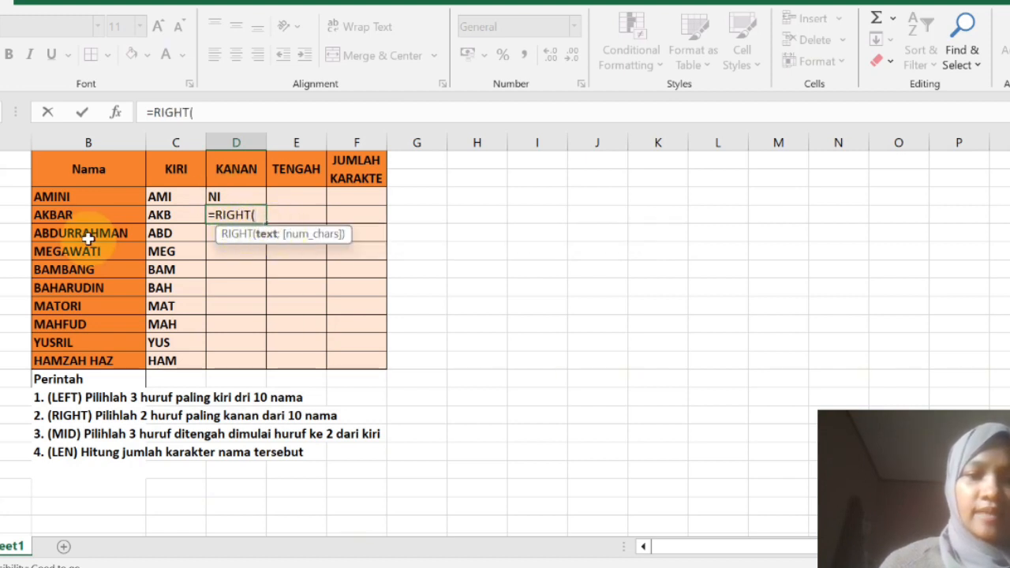
left_click(79, 216)
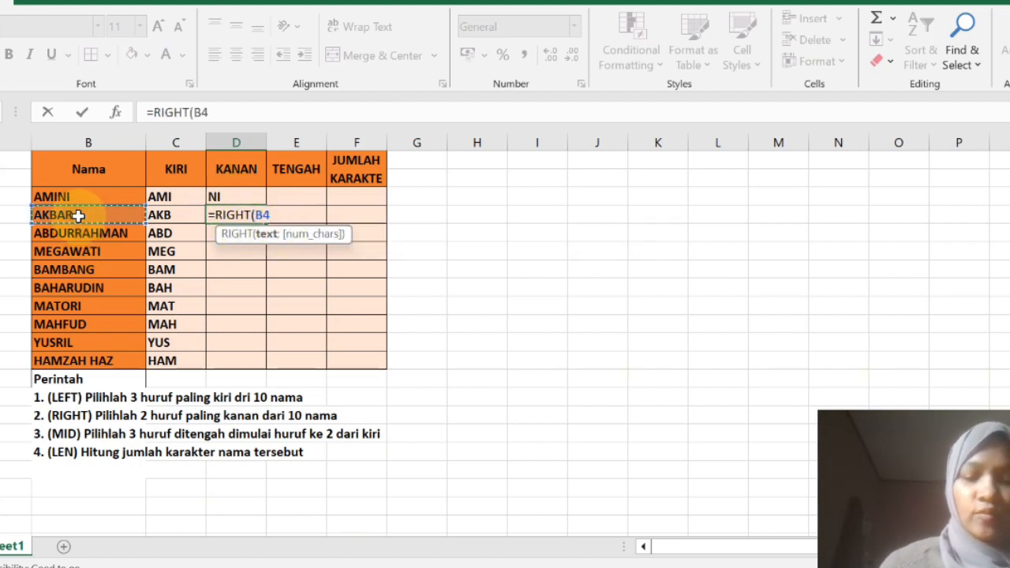
type(";2")
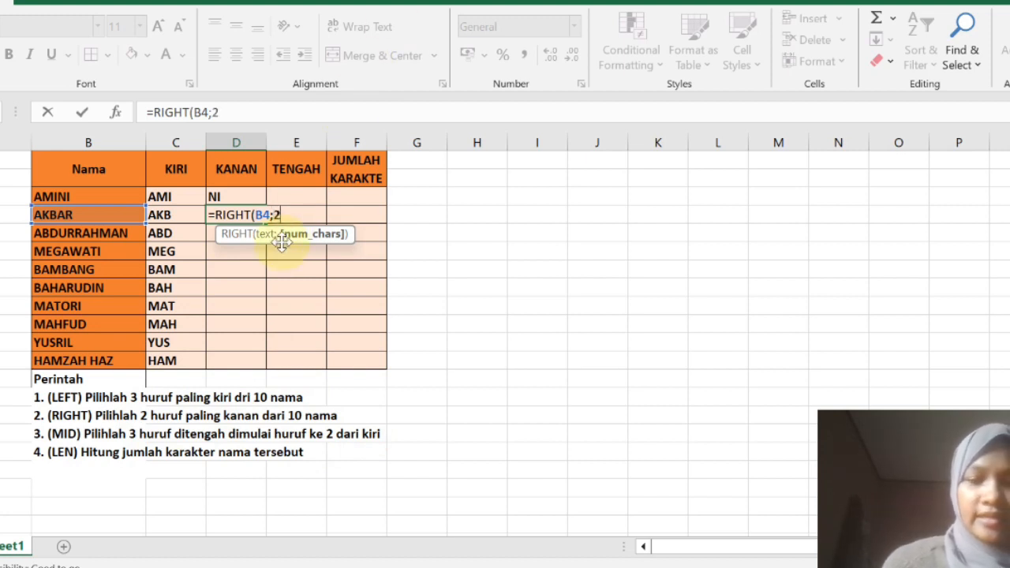
type(")")
key("Return")
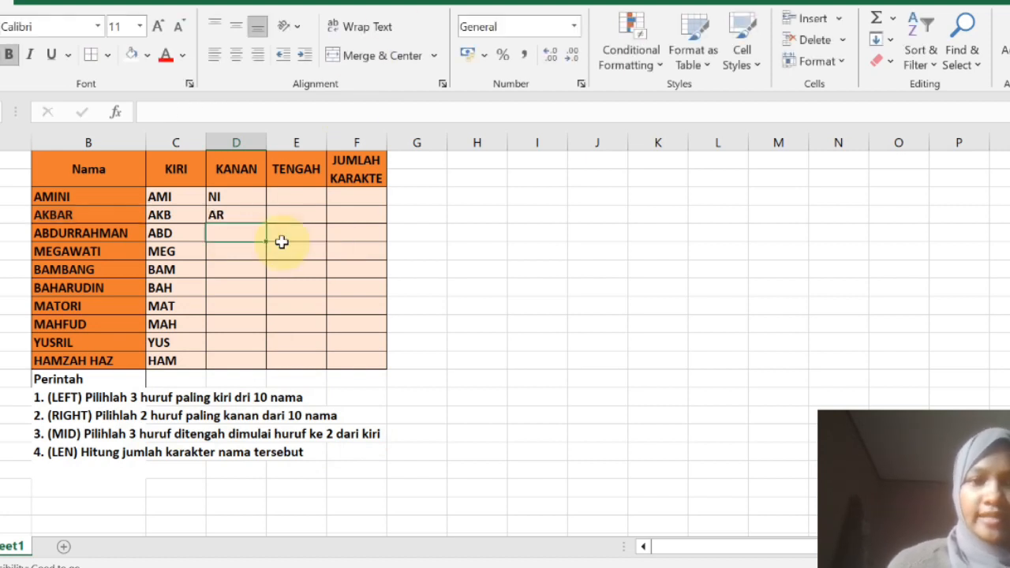
Fill the RIGHT formula from D4 down through D12 for the remaining names in the KANAN column.
left_click(233, 208)
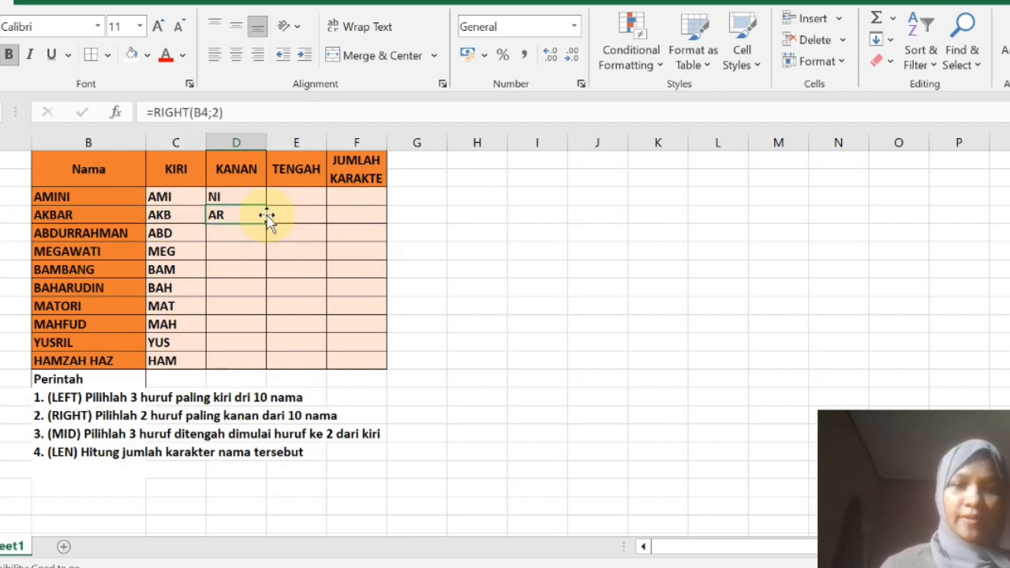
left_click_drag(267, 224, 269, 375)
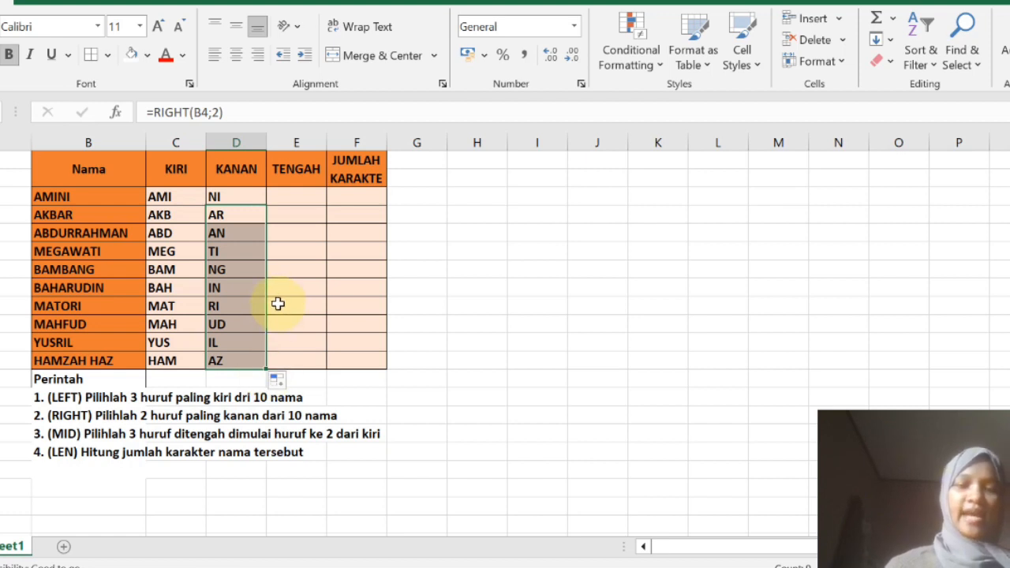
left_click(294, 184)
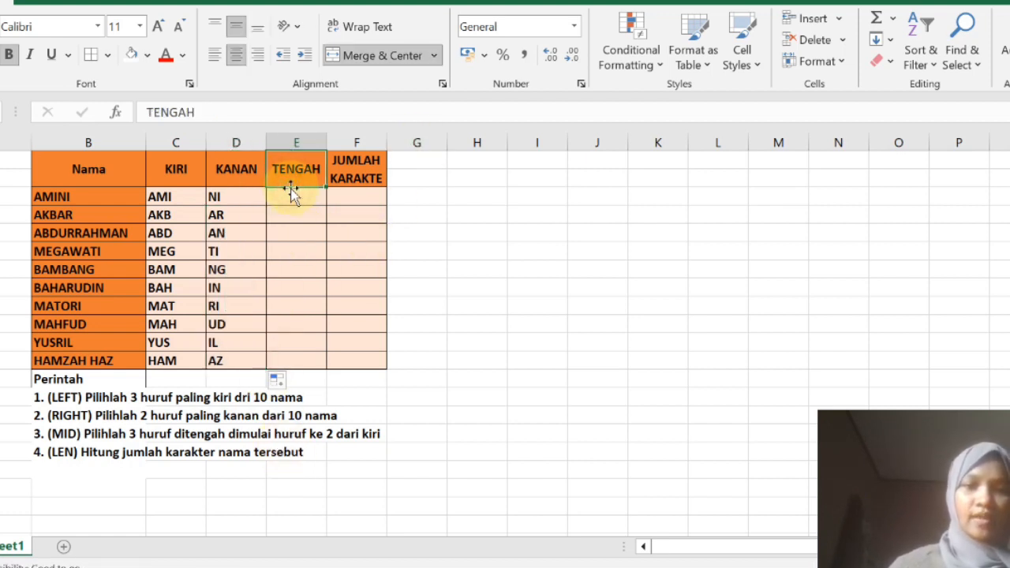
Enter the formula =MID(B3;2;3) in cell E3 of the TENGAH column to extract three letters starting from the second.
left_click(295, 198)
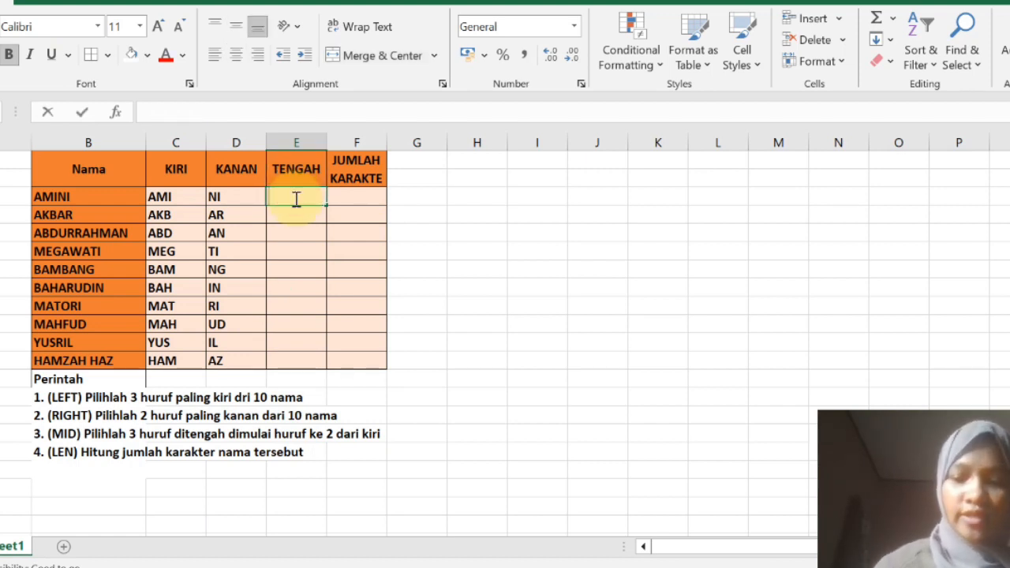
type("=")
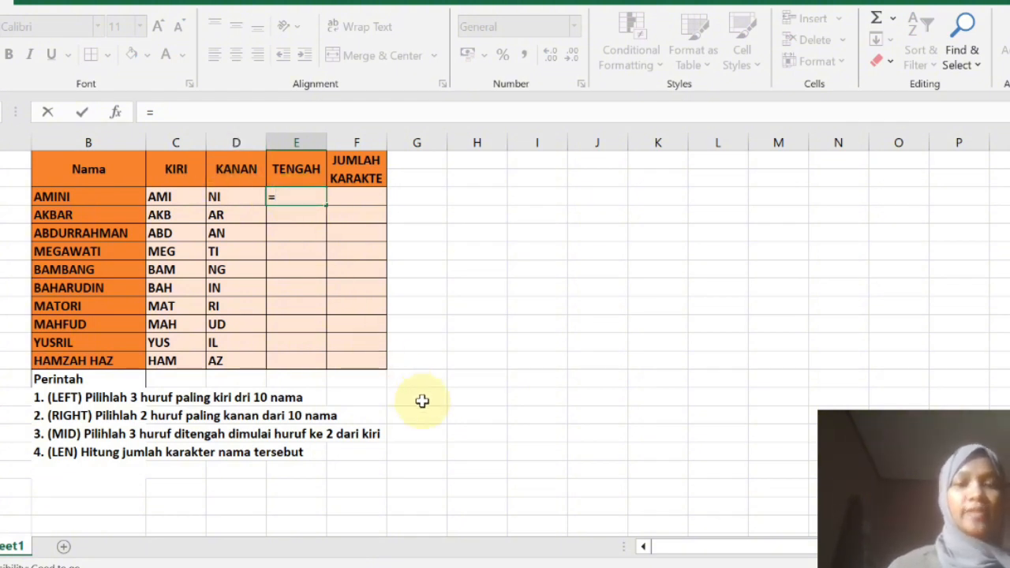
type("mid")
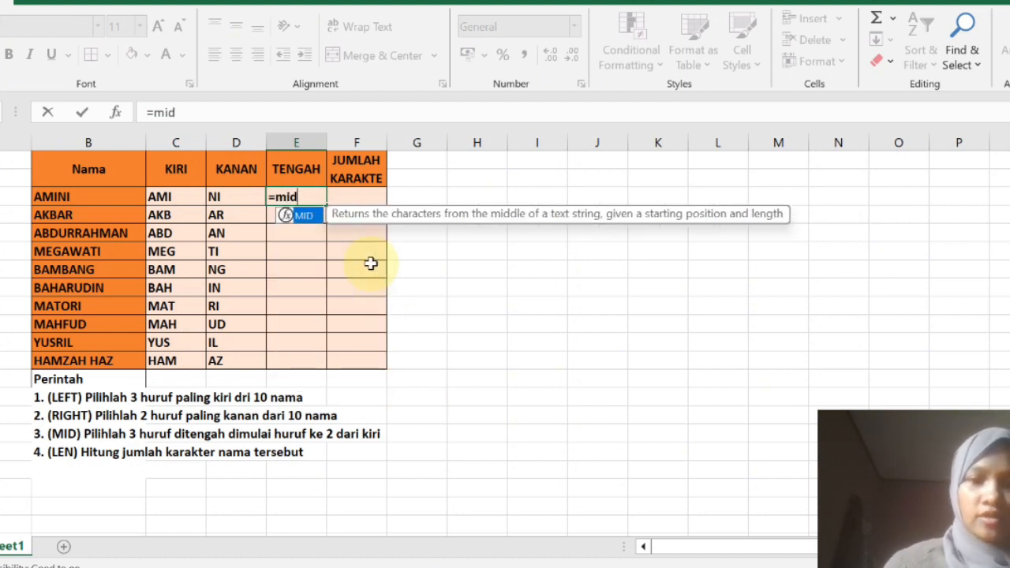
double_click(294, 216)
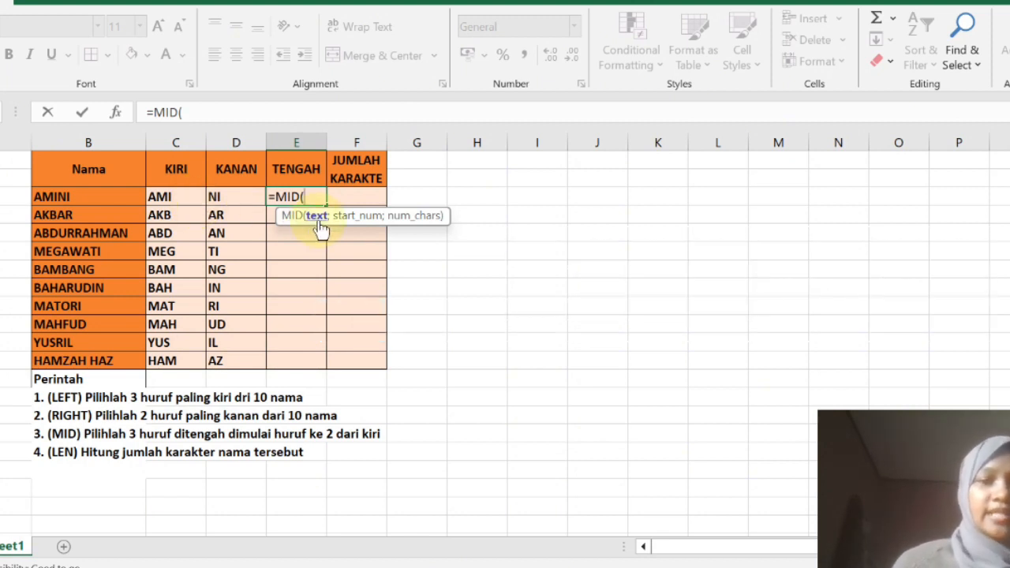
left_click(71, 196)
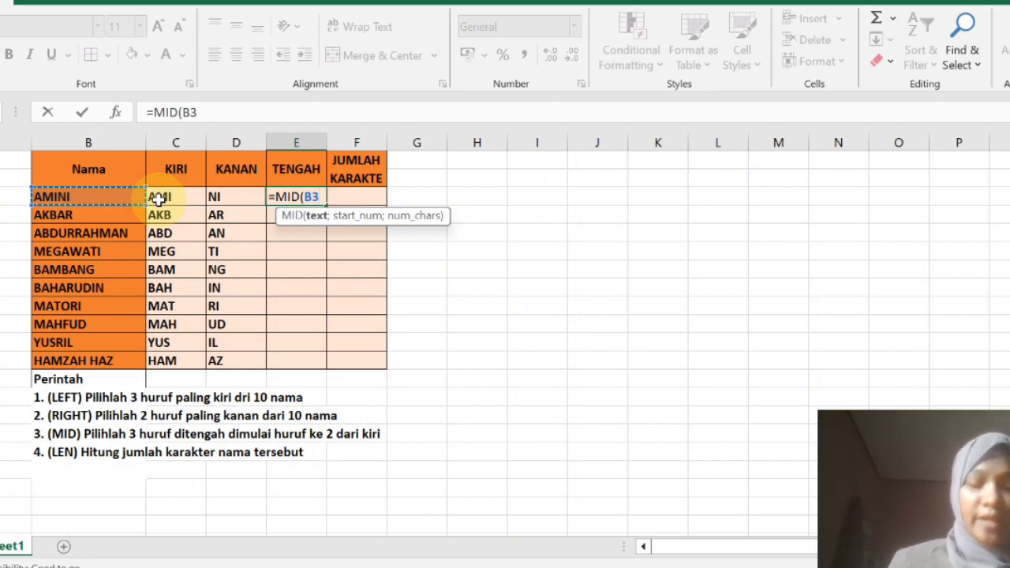
type(";2")
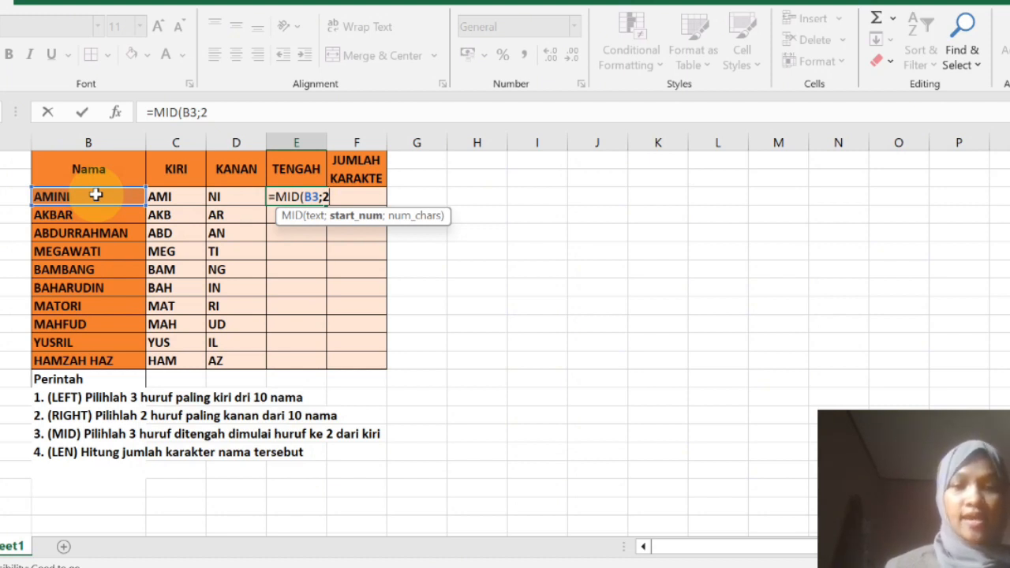
type(";3")
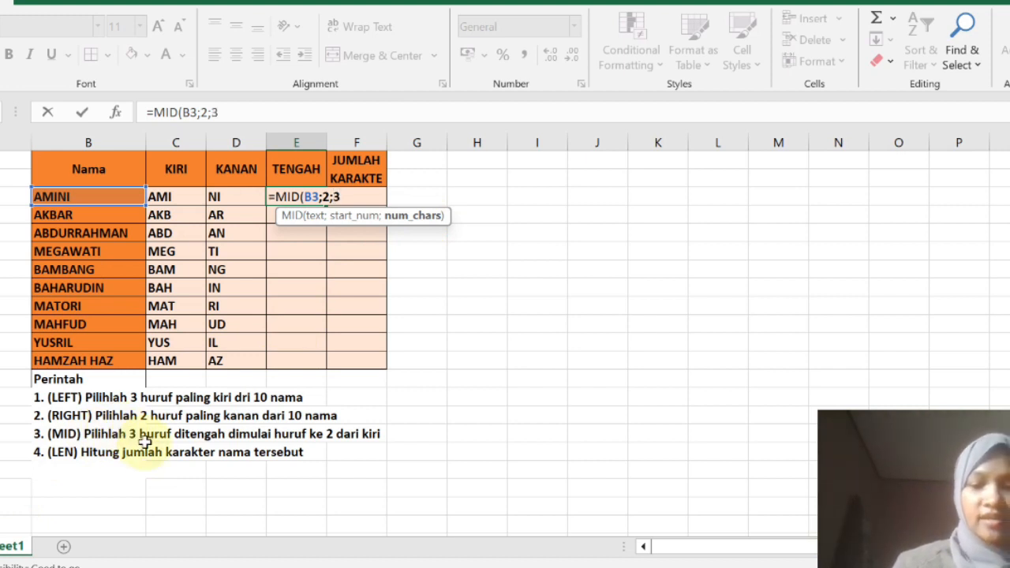
type(")")
key("Return")
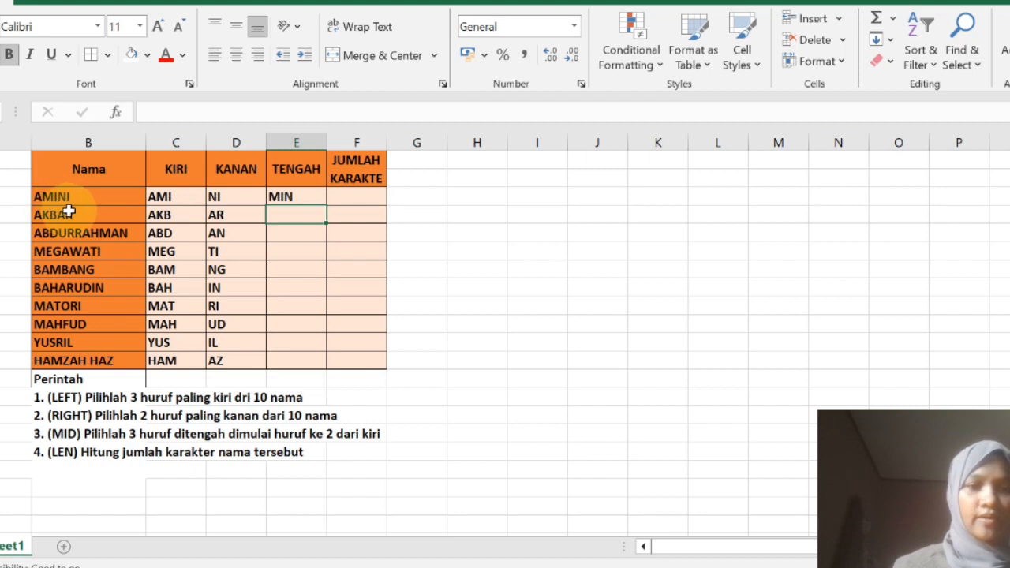
Enter the formula =MID(B4;2;3) in cell E4 of the TENGAH column and fill it down through E12.
type("=")
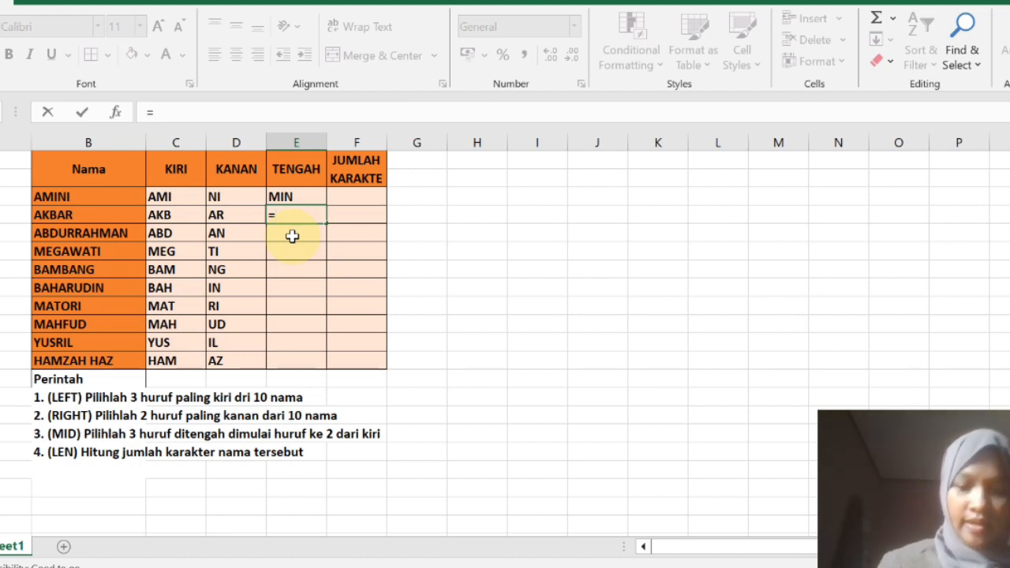
type("mid")
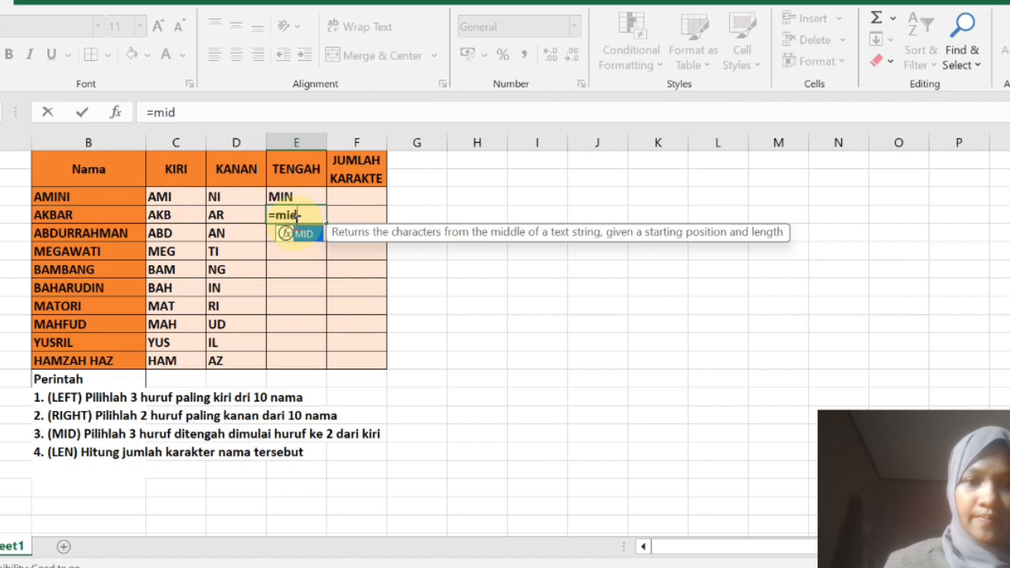
double_click(299, 235)
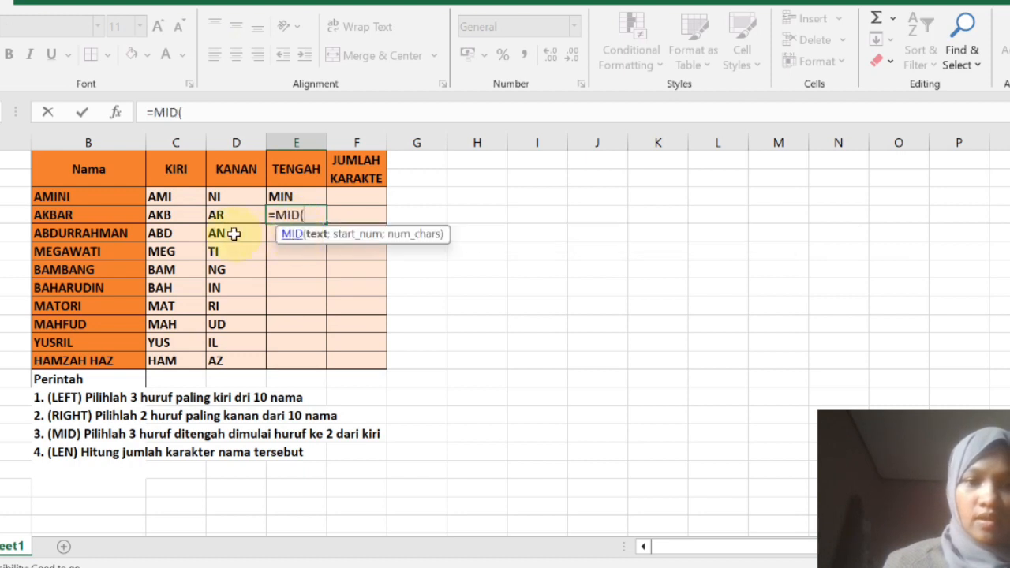
left_click(109, 215)
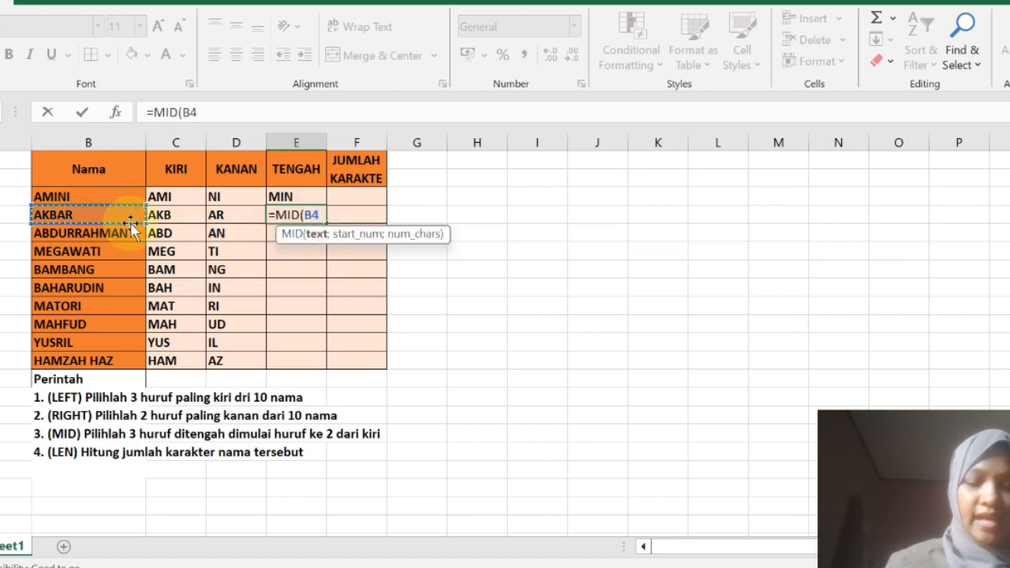
type(";")
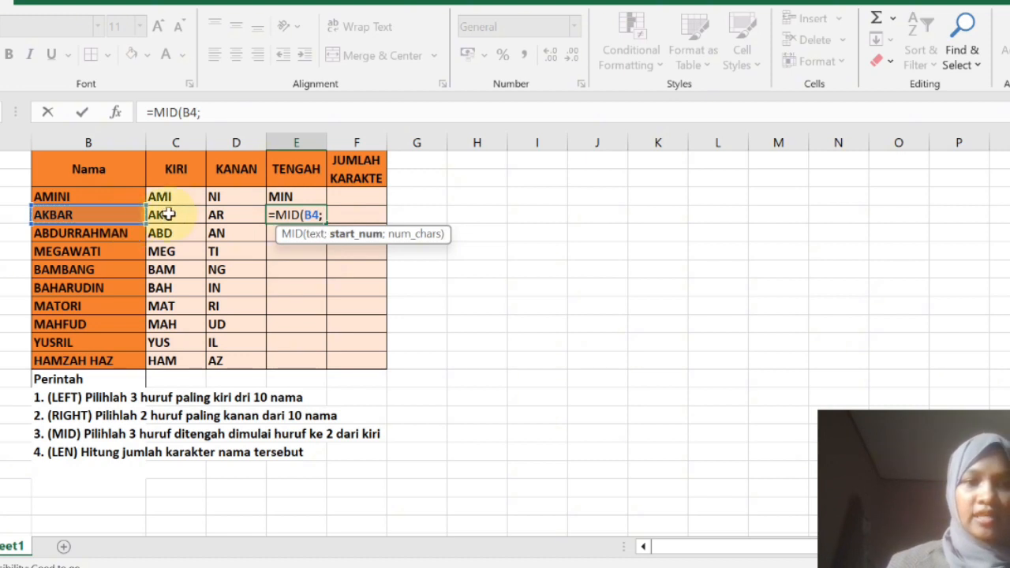
type("2")
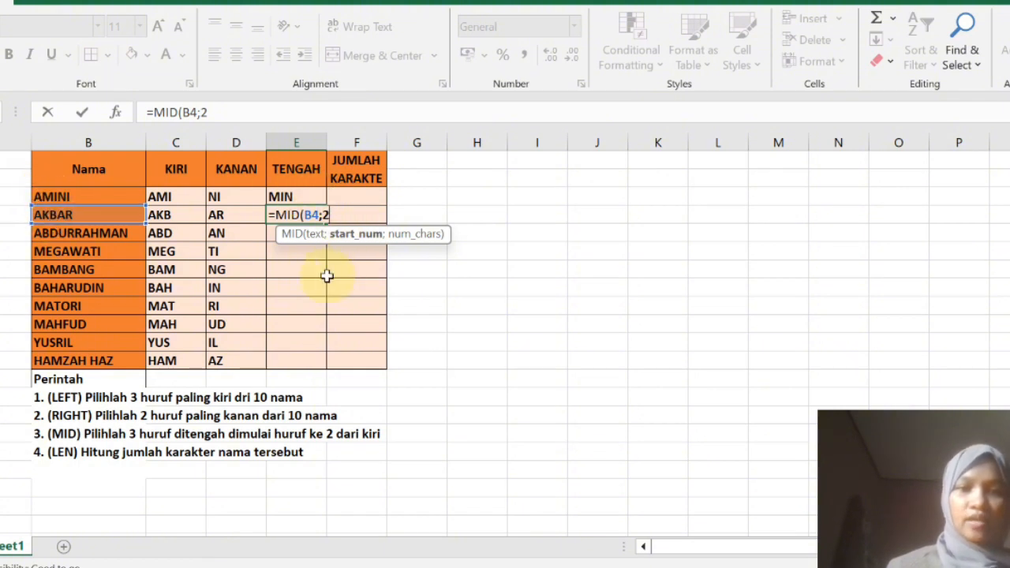
type(";")
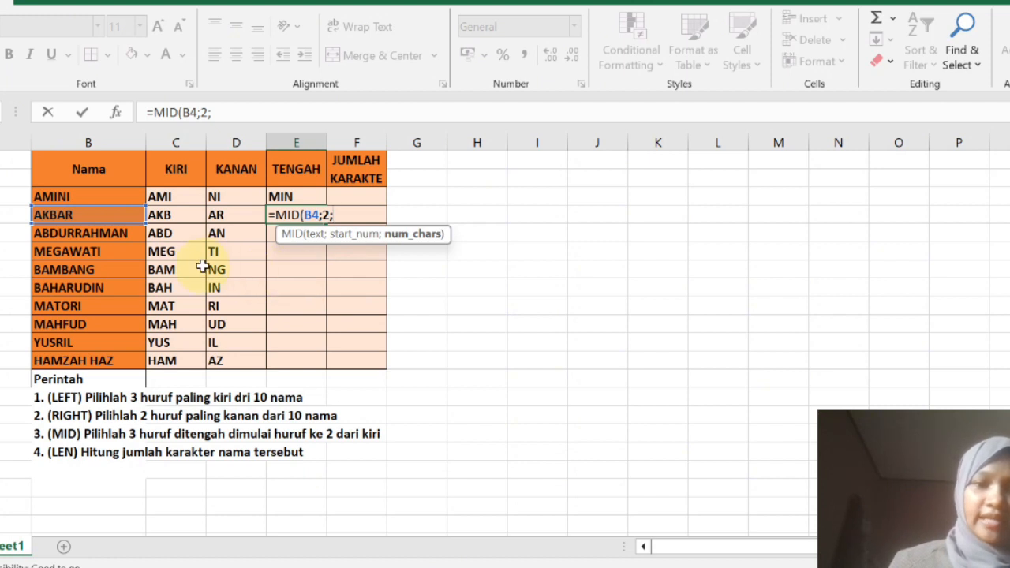
type("3")
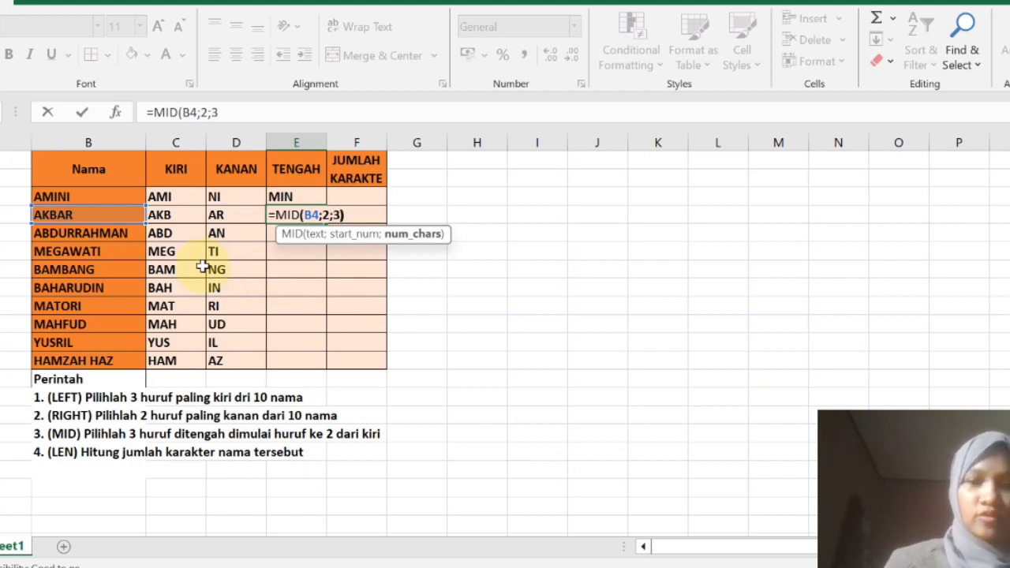
type(")")
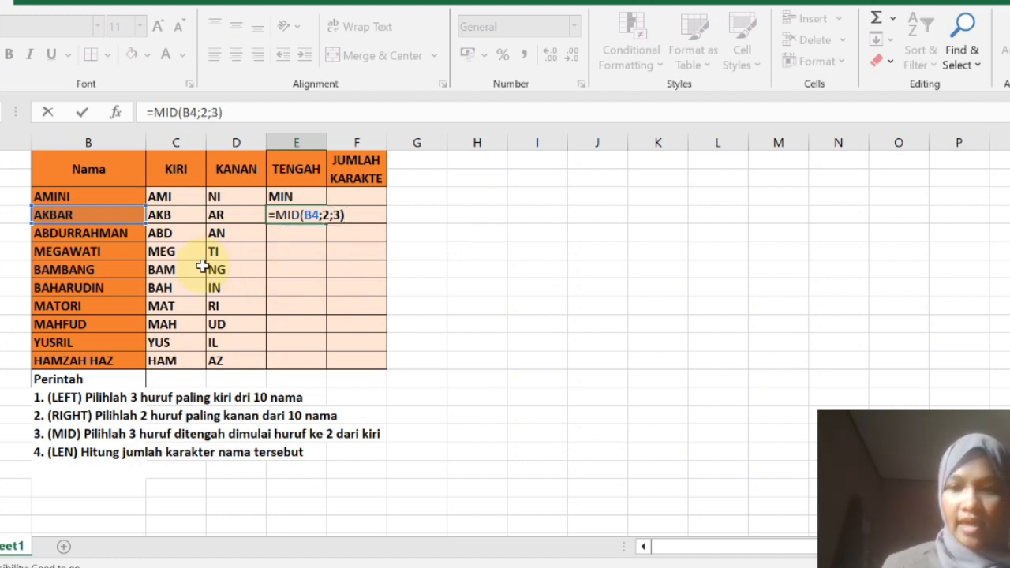
key("Return")
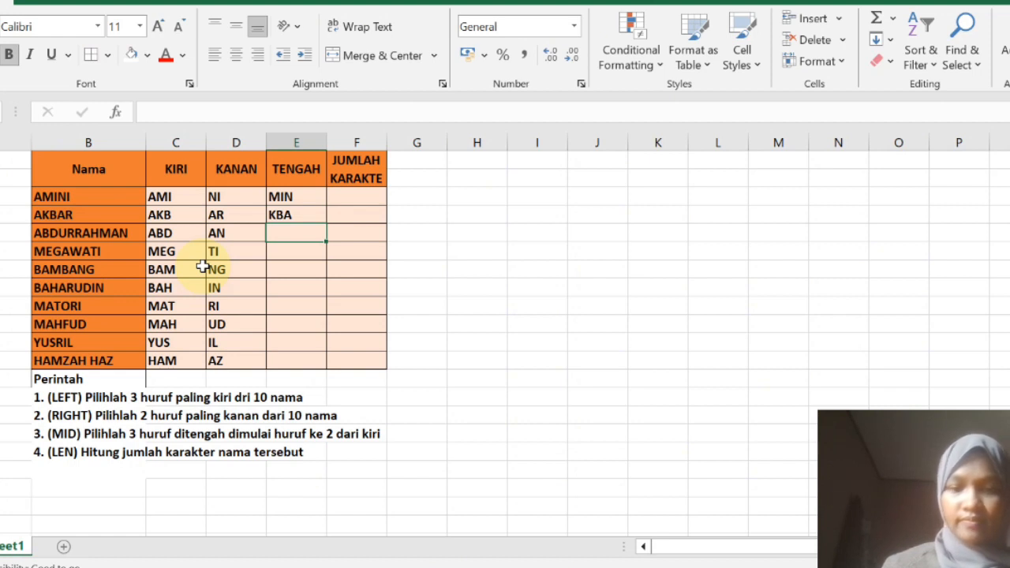
left_click(313, 213)
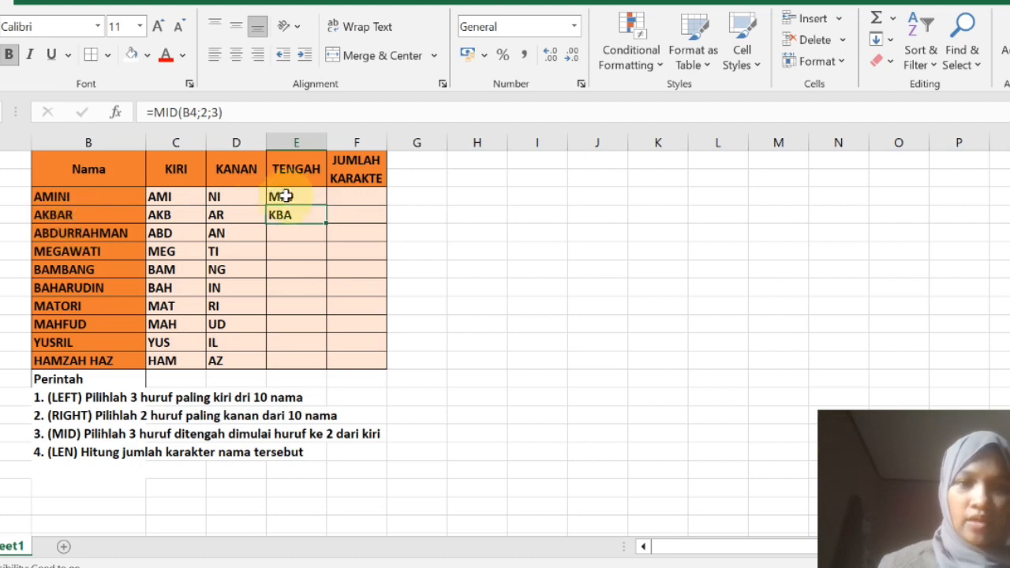
left_click_drag(326, 221, 325, 366)
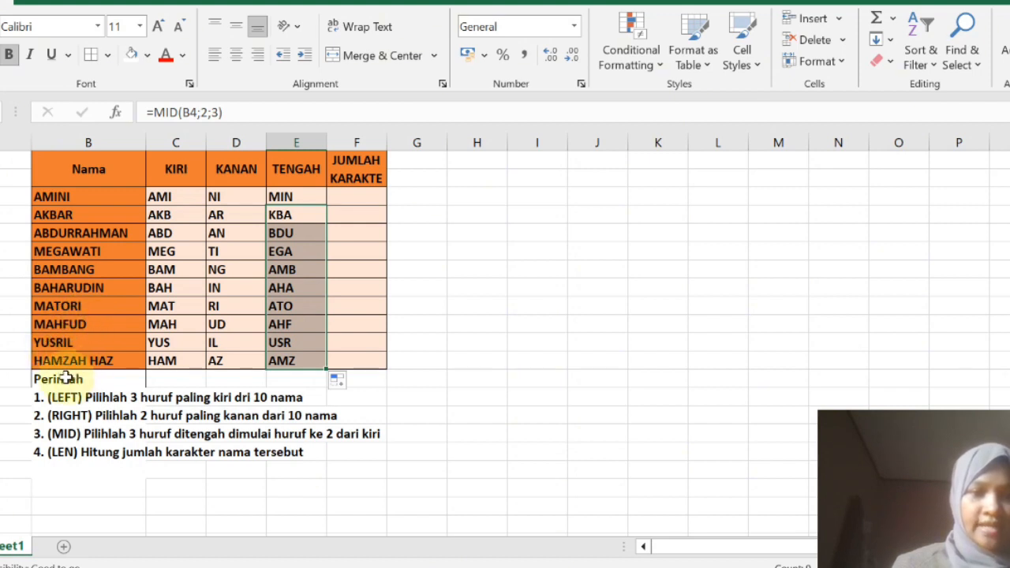
Enter the formula =LEN(B3) in cell F3 of the JUMLAH KARAKTER column to count the first name's characters.
left_click(357, 196)
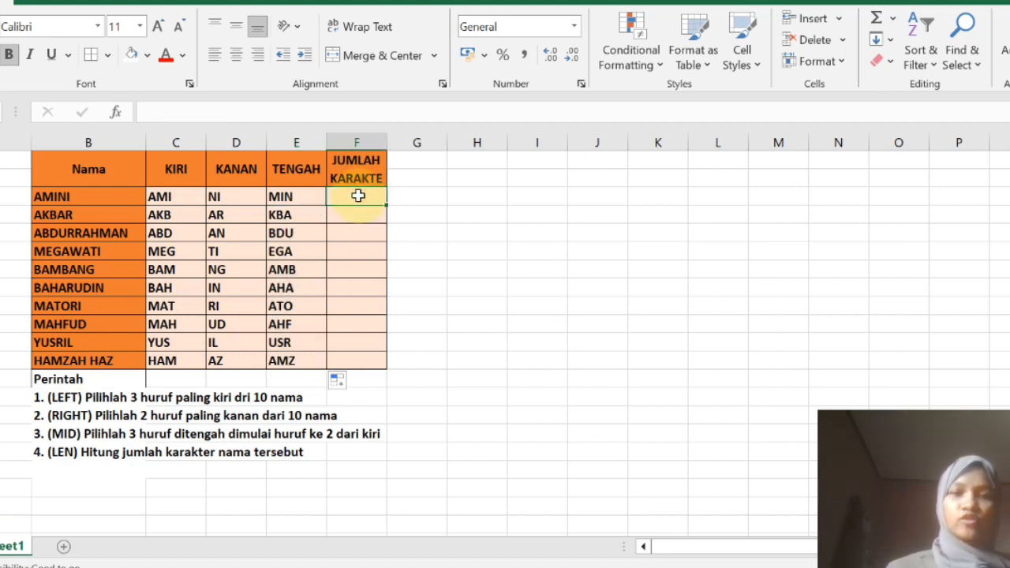
type("=")
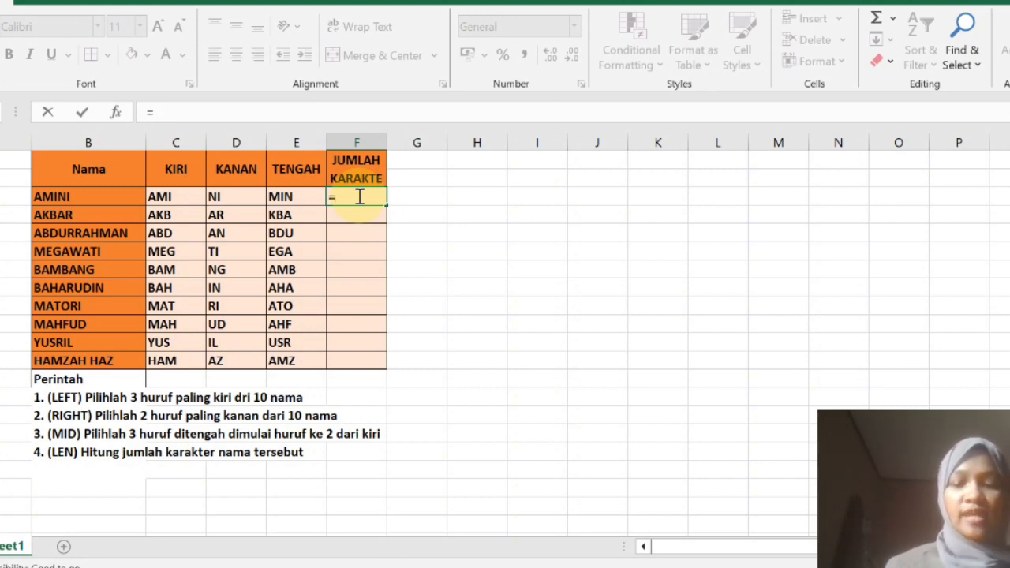
type("le")
double_click(371, 225)
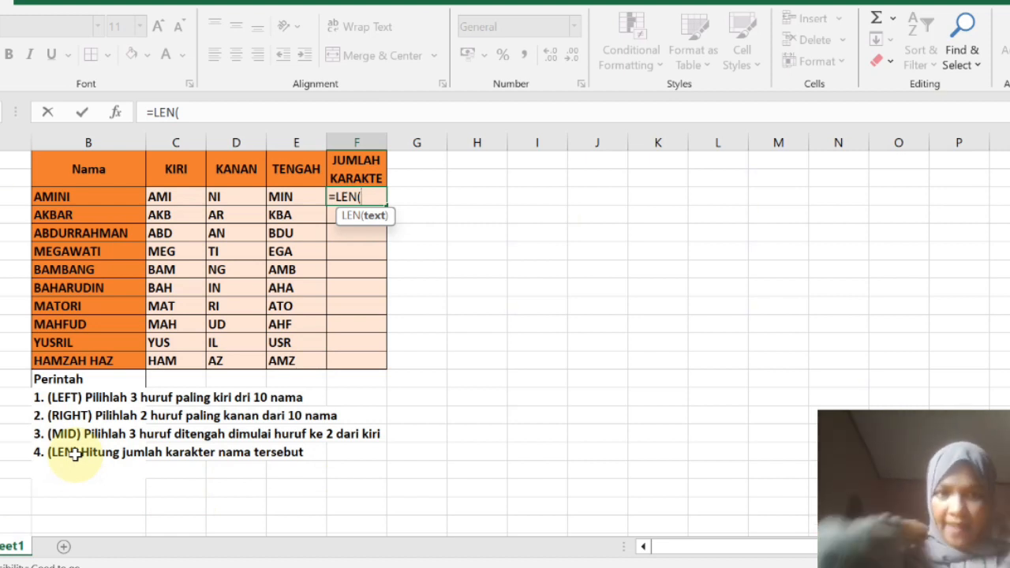
left_click(80, 200)
type(")")
key("ctrl+Return")
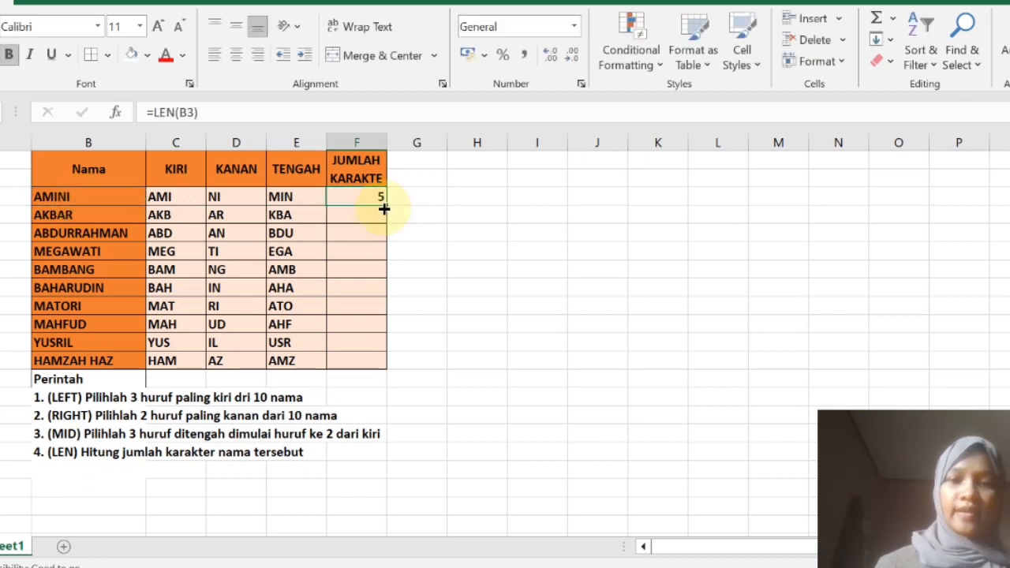
Fill the LEN formula from F3 down through F12 for the remaining names.
left_click_drag(386, 205, 377, 365)
left_click(483, 325)
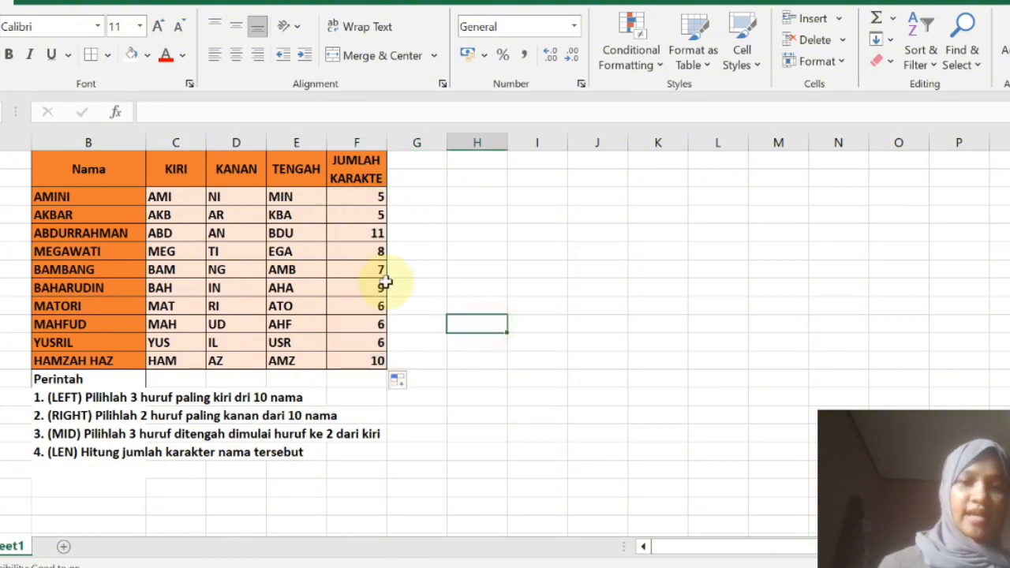
left_click(426, 269)
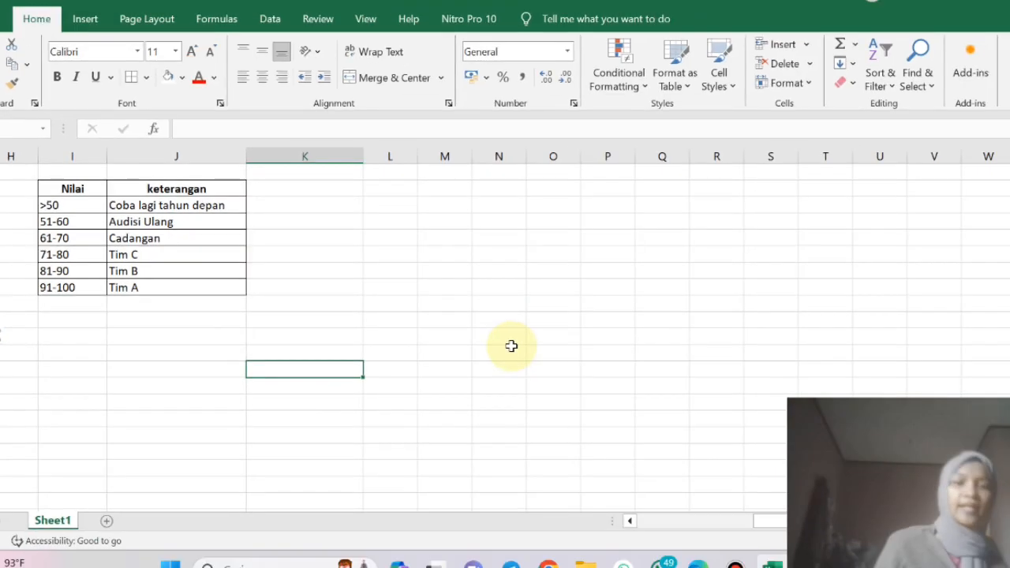
Enter the headers Nama Peserta, Nilai and Keterangan in cells L2 to N2, beside the existing Nilai and keterangan table.
left_click(390, 266)
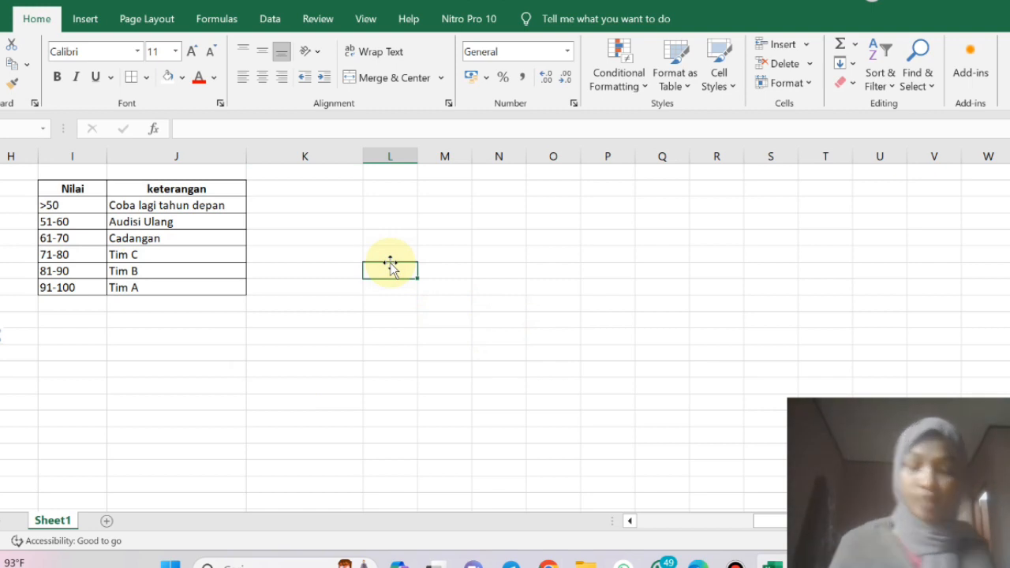
left_click(387, 188)
type("Nama Pe")
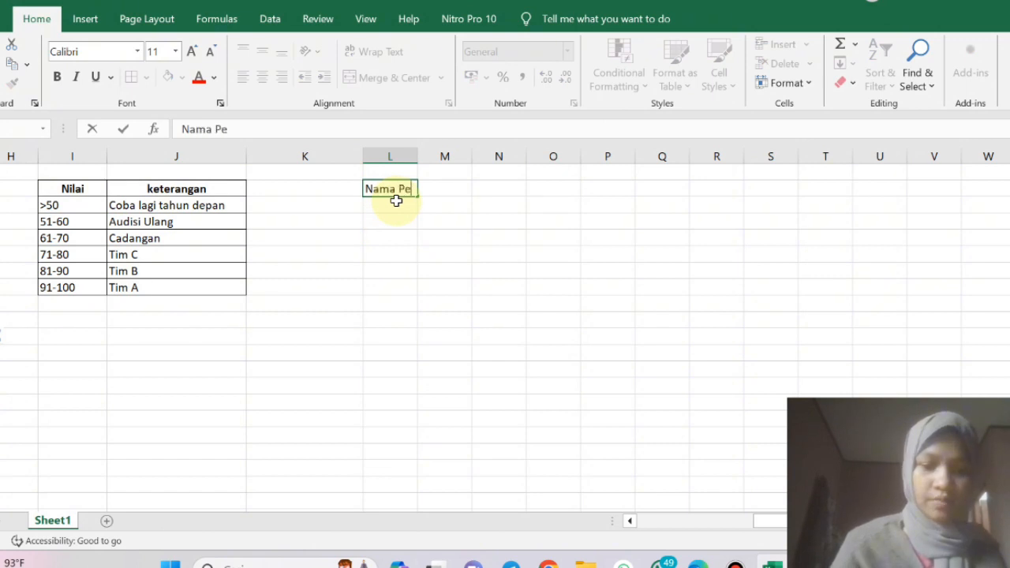
type("se")
key("Tab")
type("Ni")
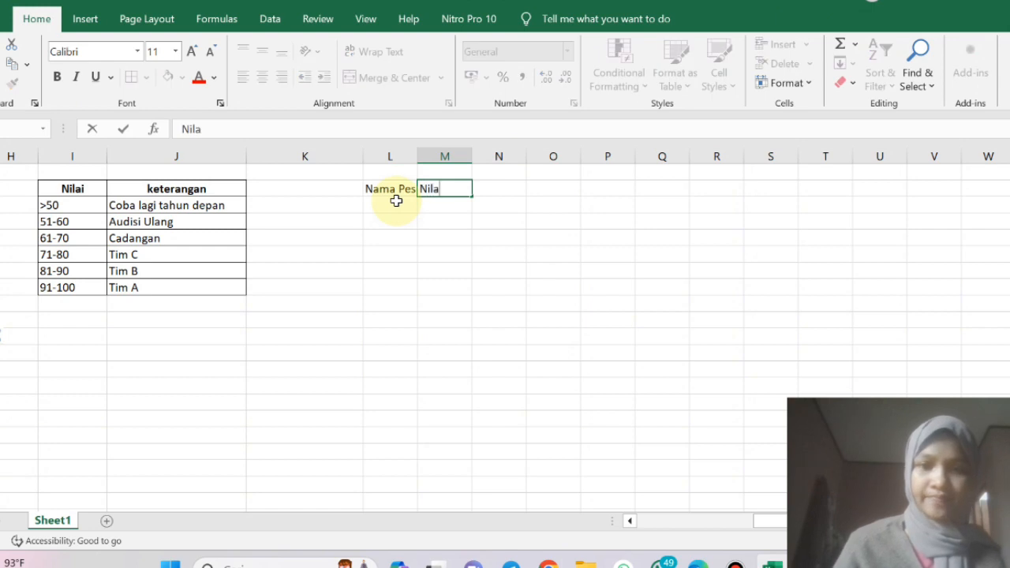
type("lai")
left_click(495, 191)
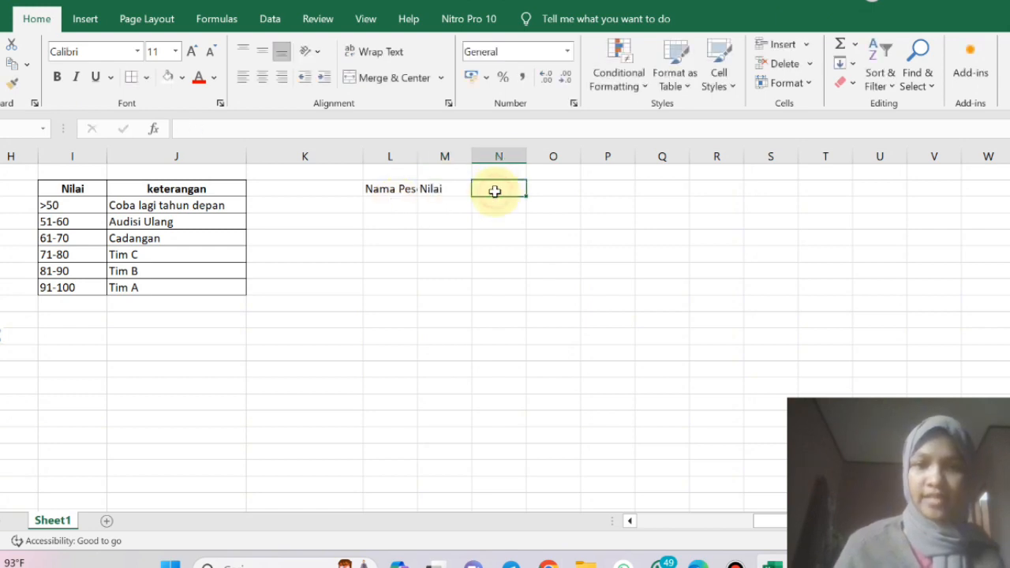
type("Keterangan")
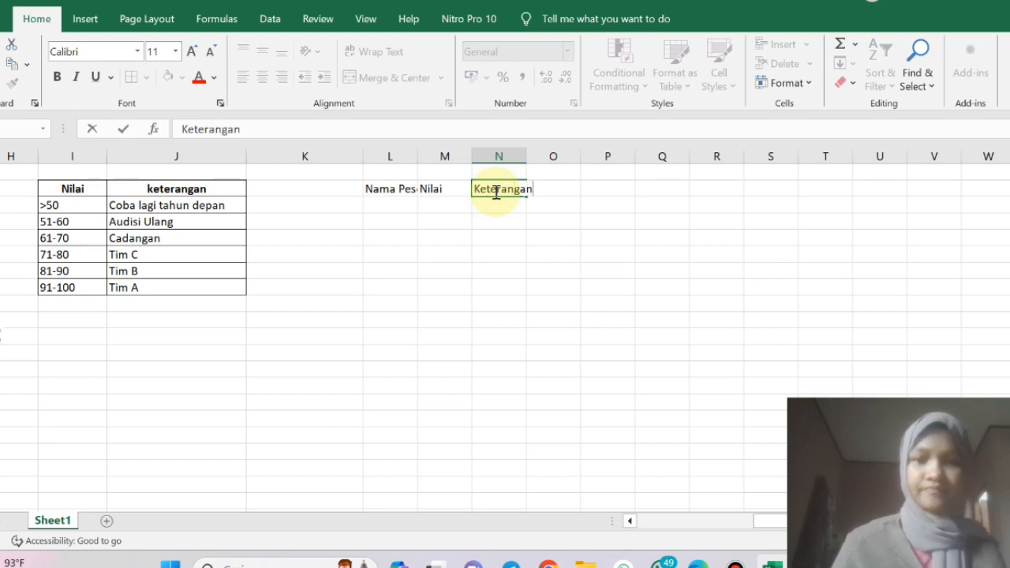
Widen column L so that the full Nama Peserta header fits.
left_click_drag(417, 158, 514, 296)
left_click(421, 258)
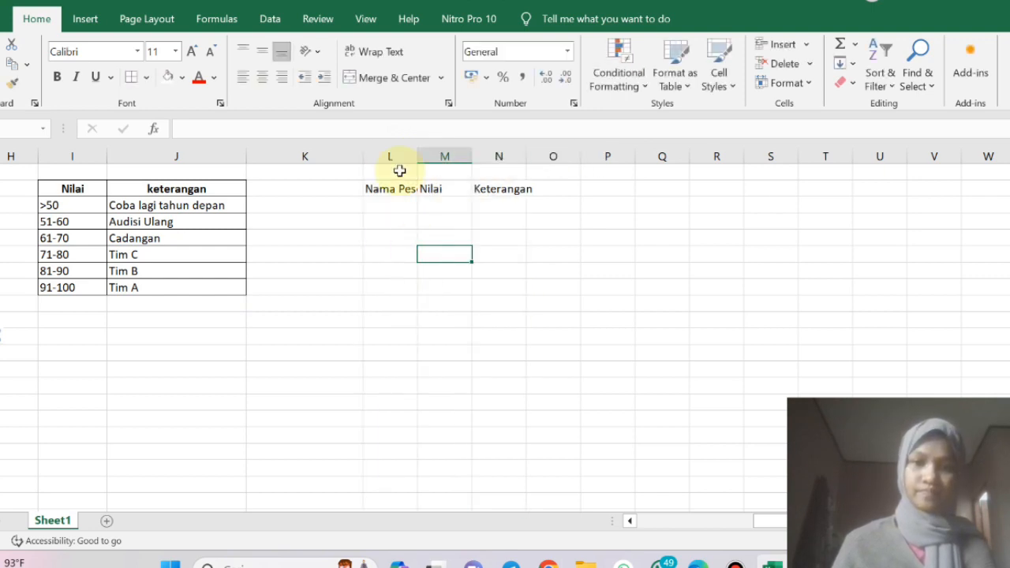
left_click_drag(415, 157, 450, 157)
List the participants Selena Gomez, Taylor Swift, Katty Pery, Khalid and Lady Gaga in cells L3 to L7 under Nama Peserta.
left_click(419, 207)
type("Selena Gomez")
key("Return")
type("Taylor A")
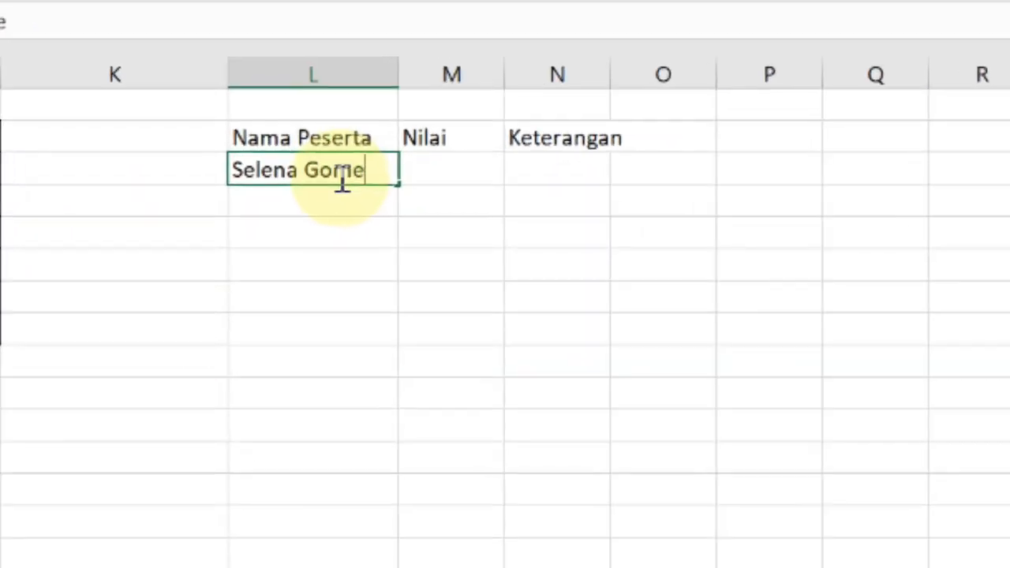
key("BackSpace")
type("Swift Katt")
key("BackSpace")
key("BackSpace")
key("BackSpace")
key("BackSpace")
key("BackSpace")
key("Return")
type("Katty Pery")
key("Return")
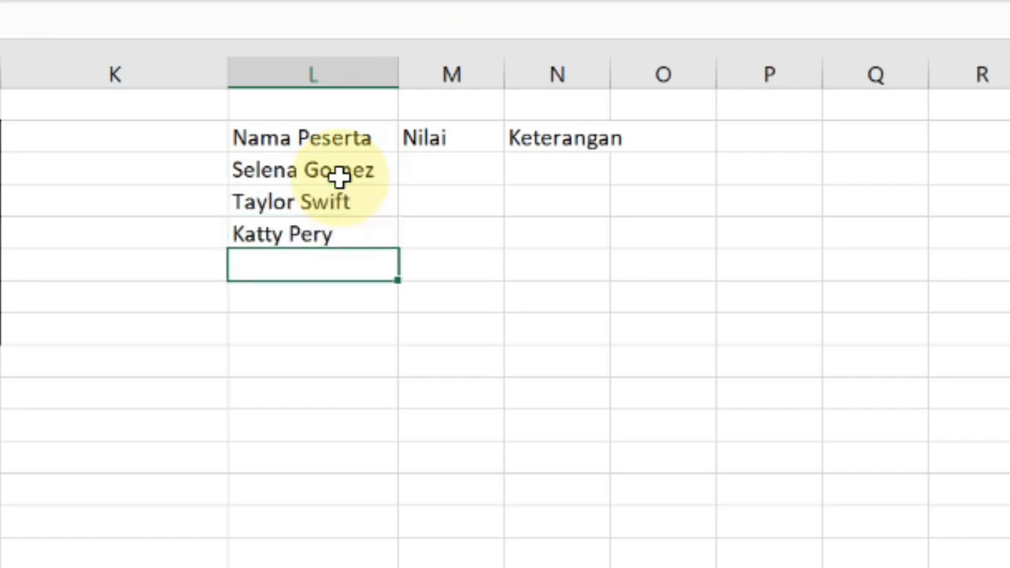
type("Khalid")
key("Return")
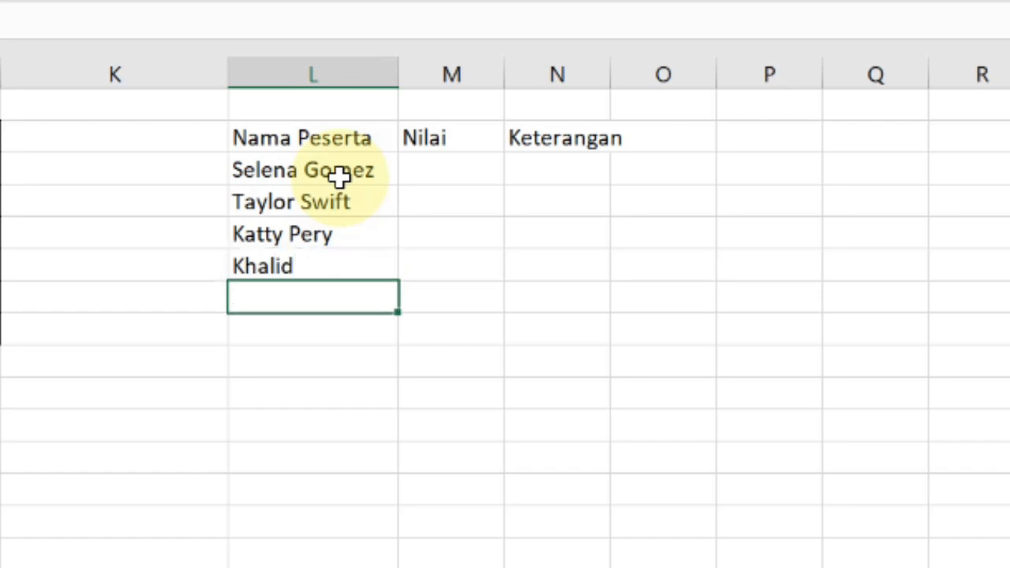
type("Lady Gaga")
Enter the scores 68, 95, 40, 84 and 55 in cells M3 to M7 of the Nilai column.
left_click(437, 170)
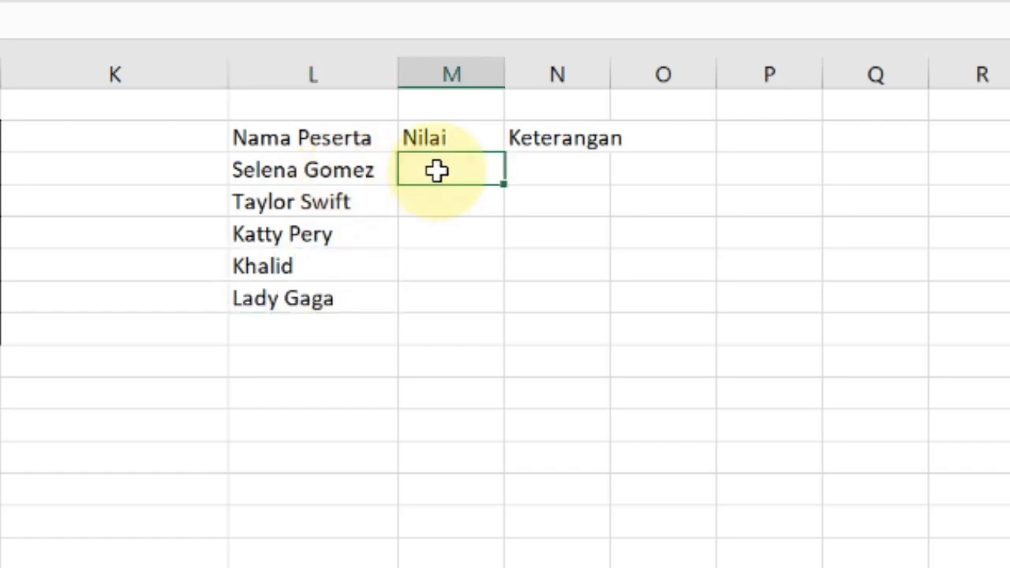
type("68")
key("Return")
type("95")
key("Return")
key("Return")
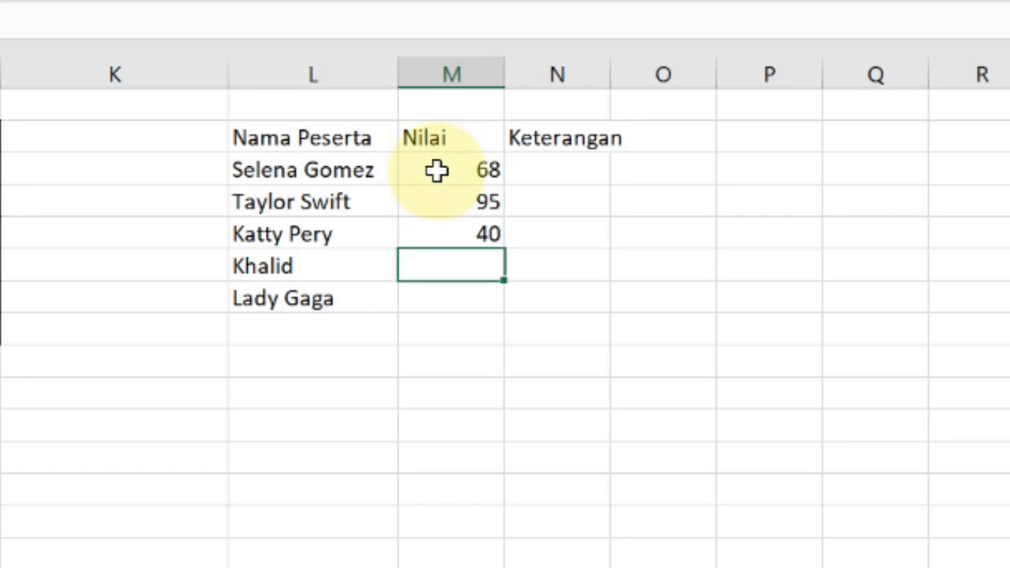
type("84")
key("Return")
type("55")
Add the participant Justin Bieber in cell L8 with a score of 76 in M8.
left_click(306, 330)
type("Justin Biebe")
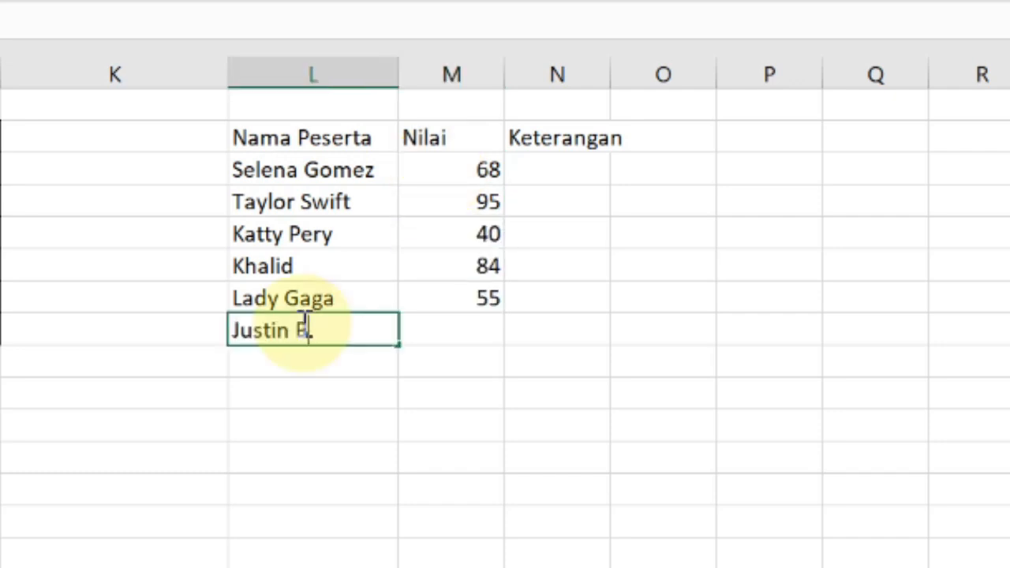
type("r")
key("Tab")
type("76")
key("Return")
Start an IF formula in cell N3 that returns "TIM A" when M3>=91.
left_click(572, 168)
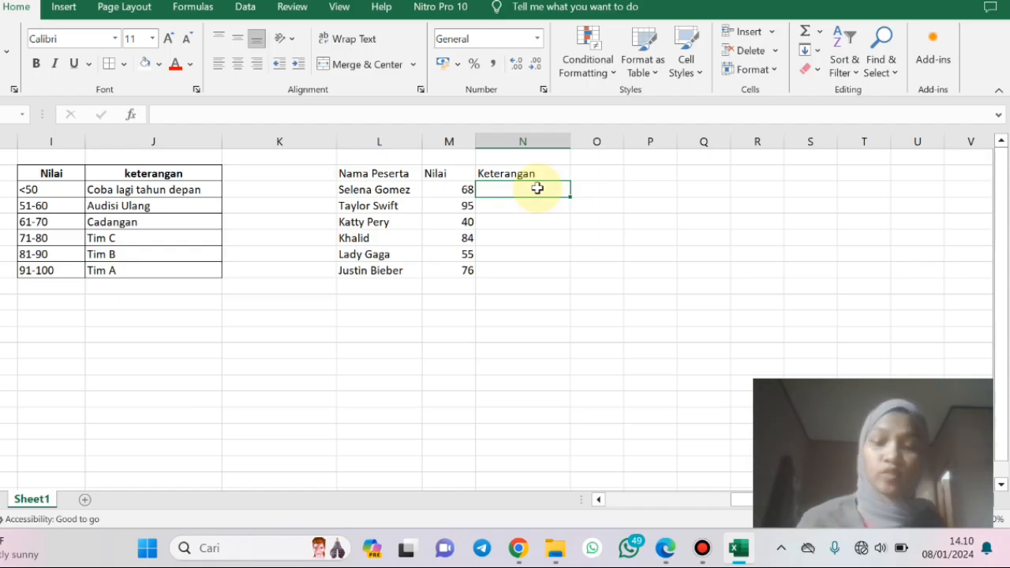
type("=")
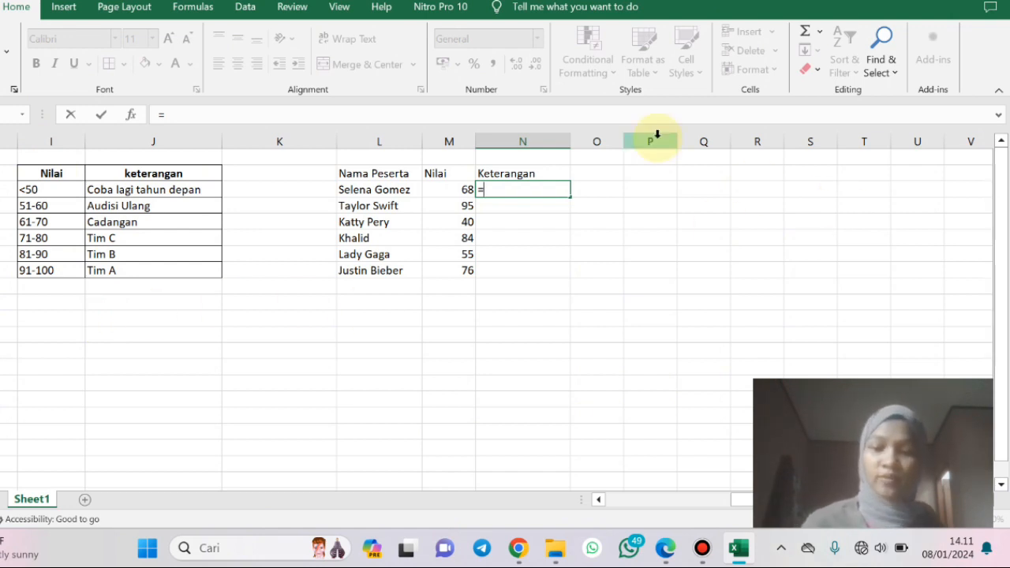
type("if")
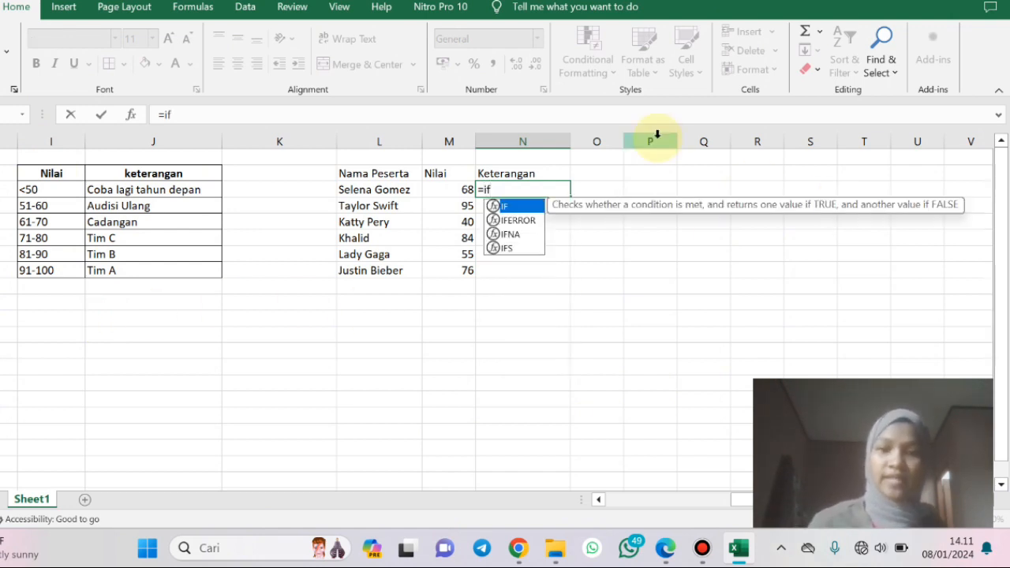
double_click(519, 207)
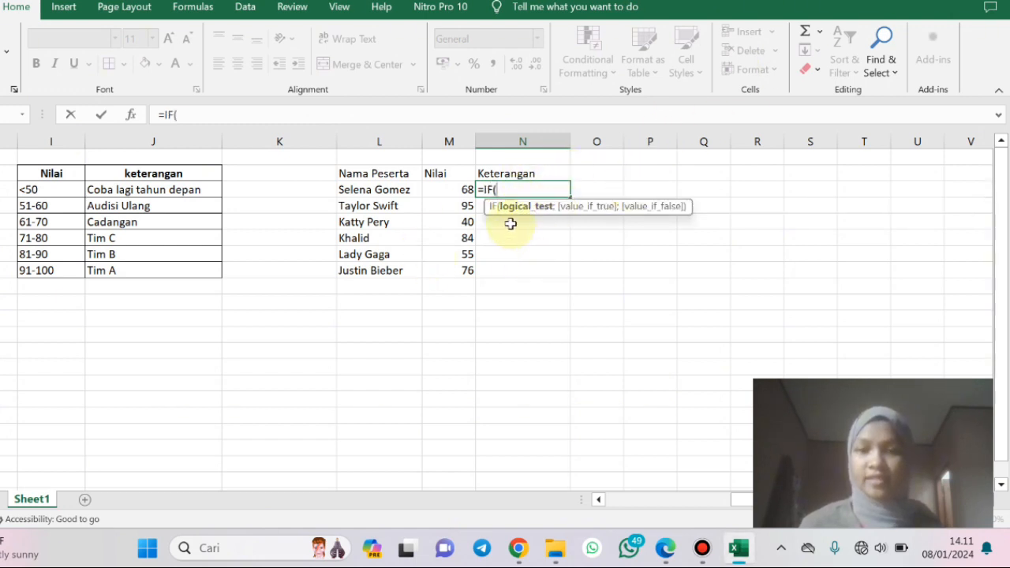
left_click(446, 191)
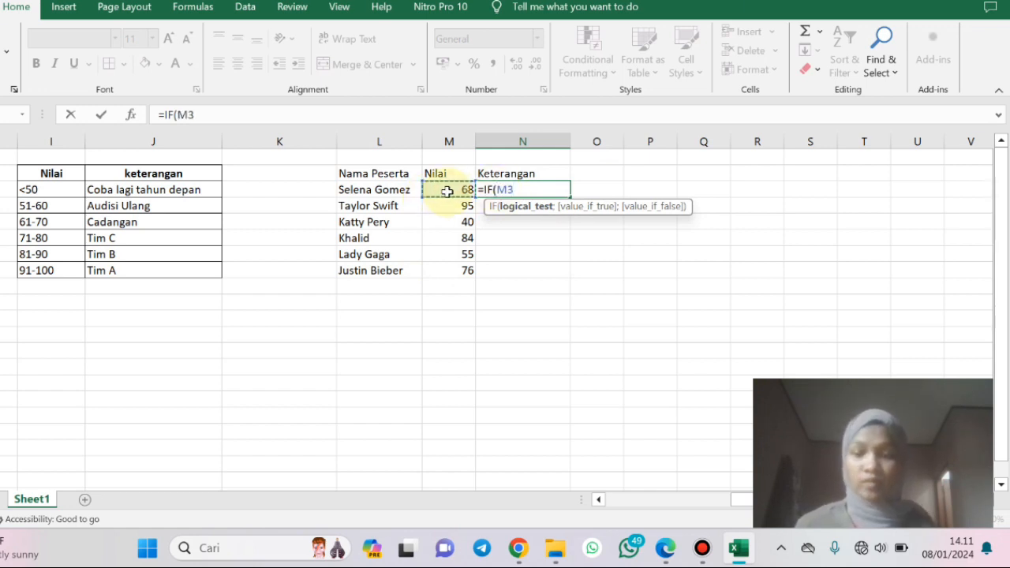
type(">=")
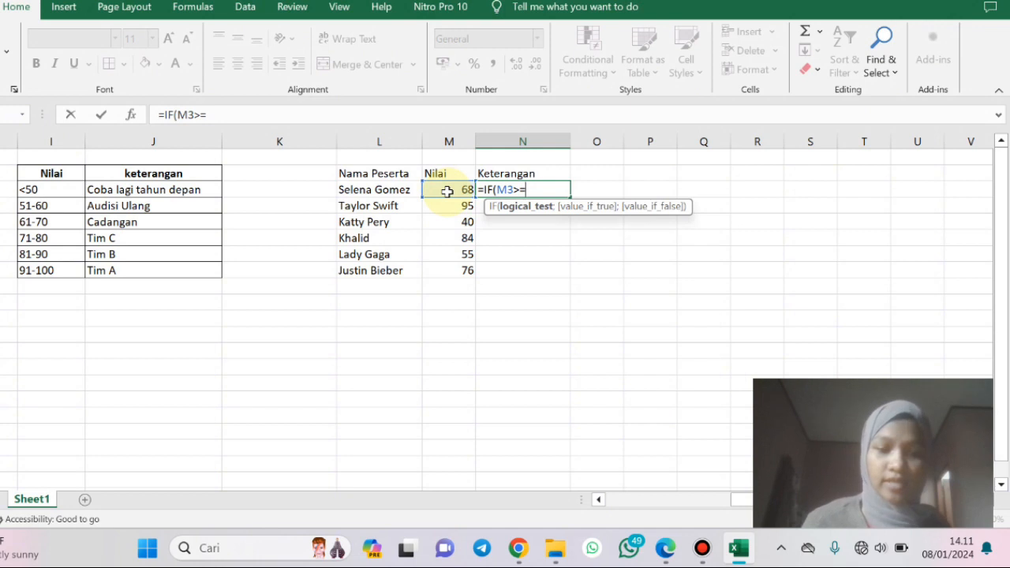
type("91")
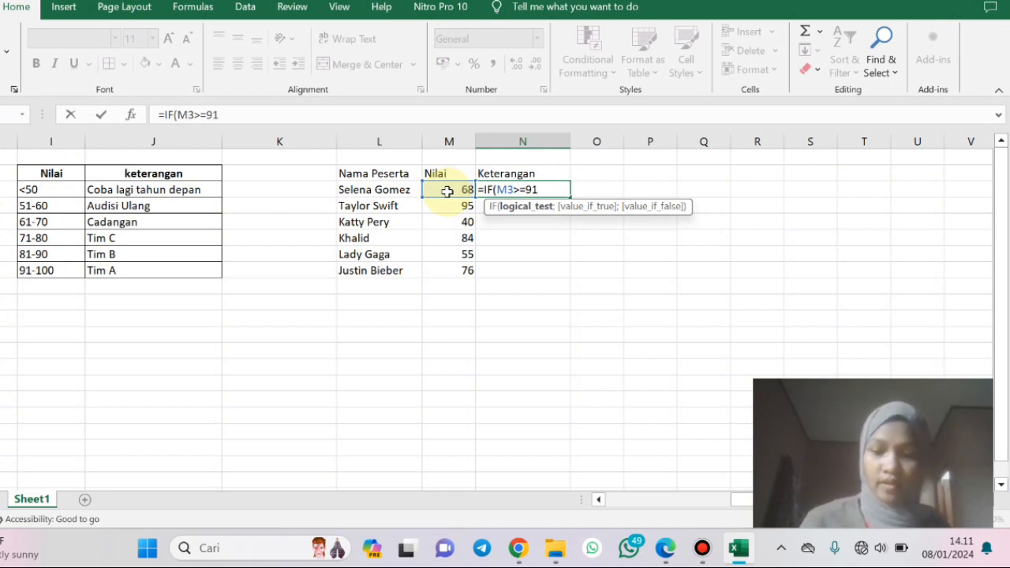
type(";")
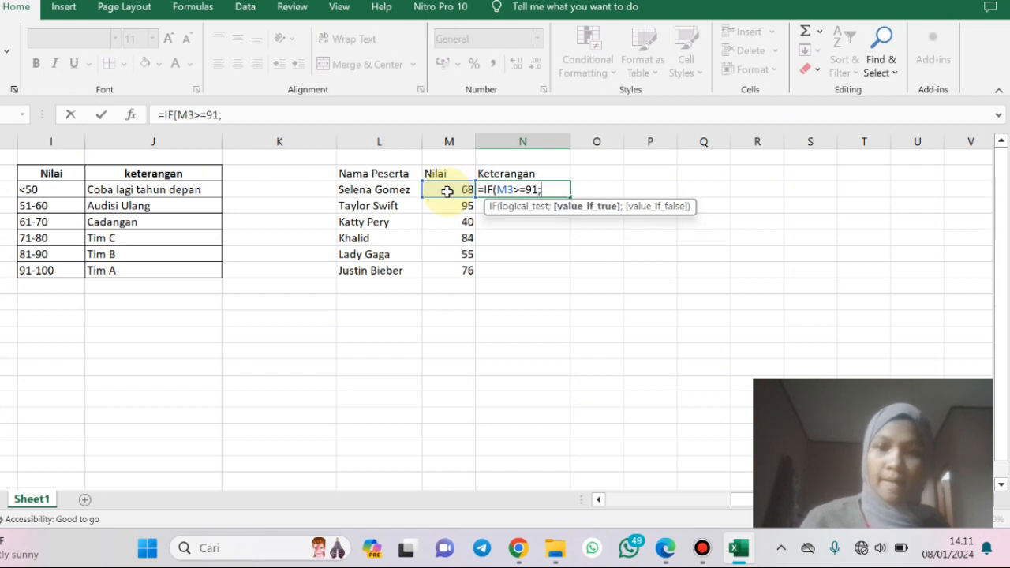
type("\"")
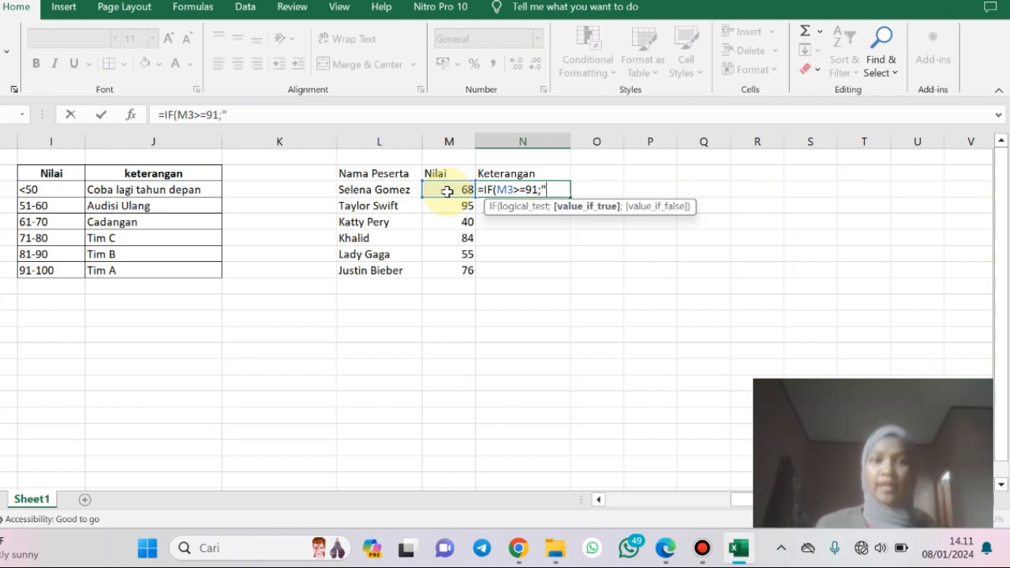
type("t")
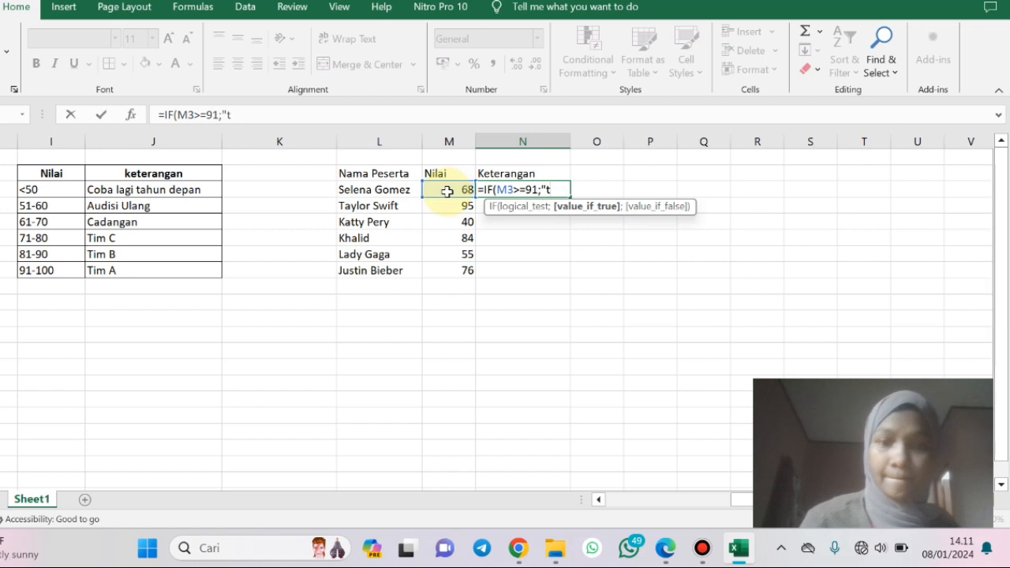
type("TIM A")
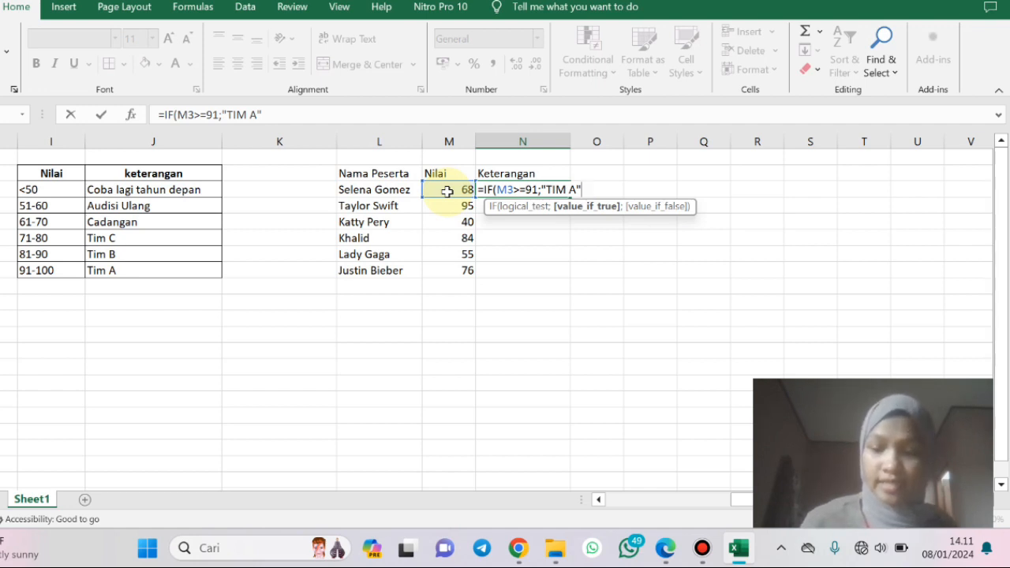
Nest a second IF as the false value of N3's formula, returning "TIM B" when M3>=81.
type(";")
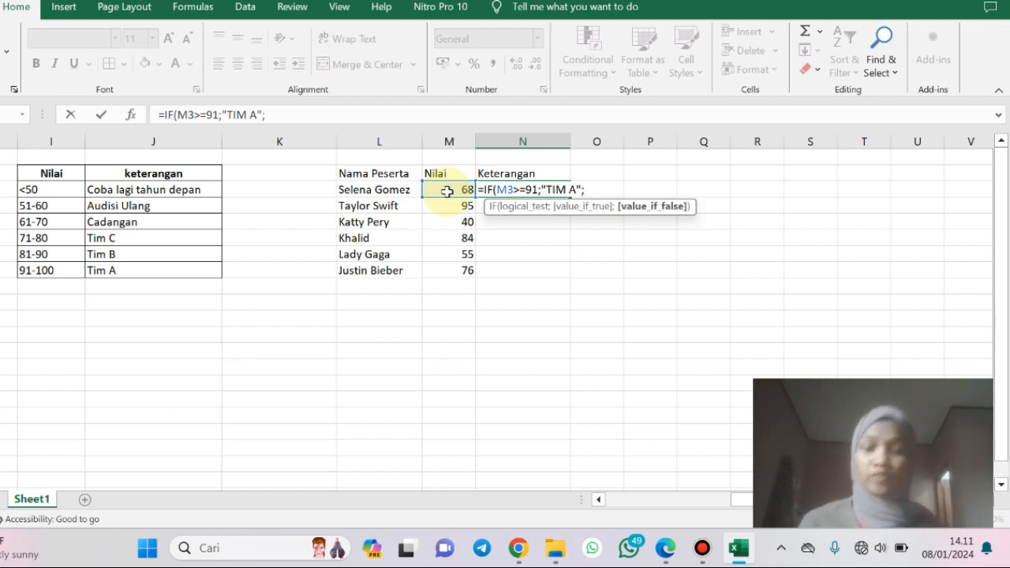
type("IF")
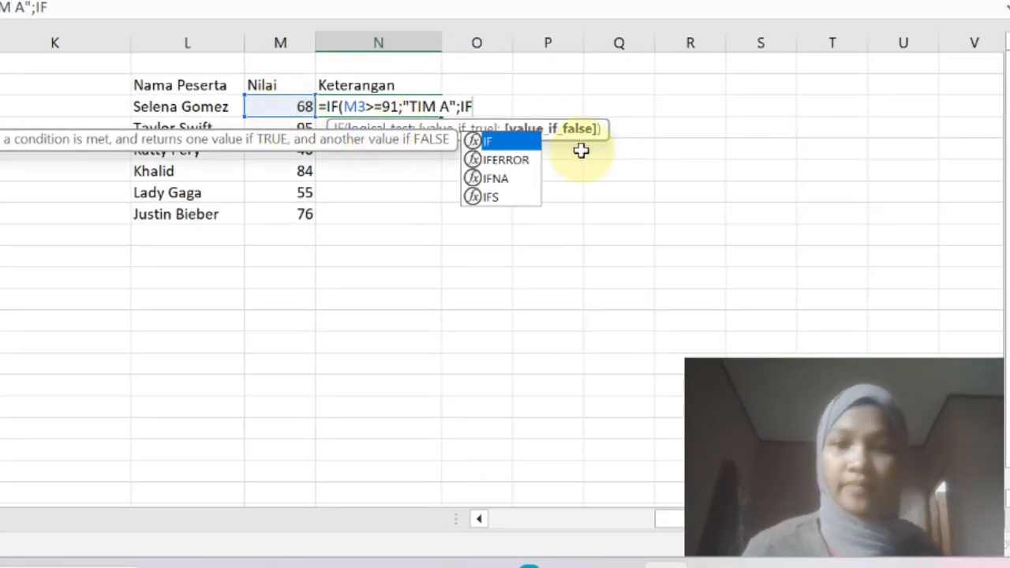
type("(")
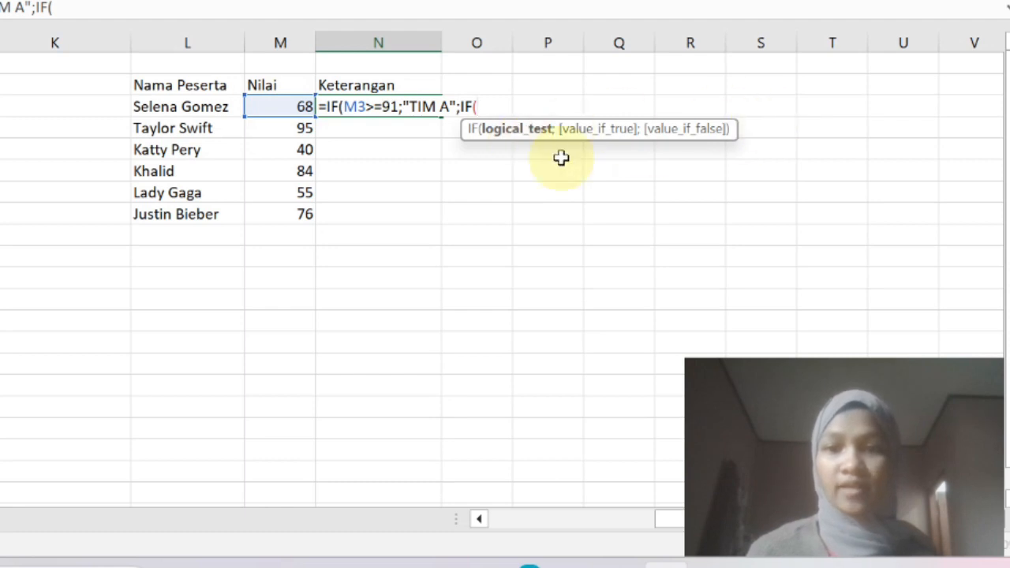
left_click(276, 111)
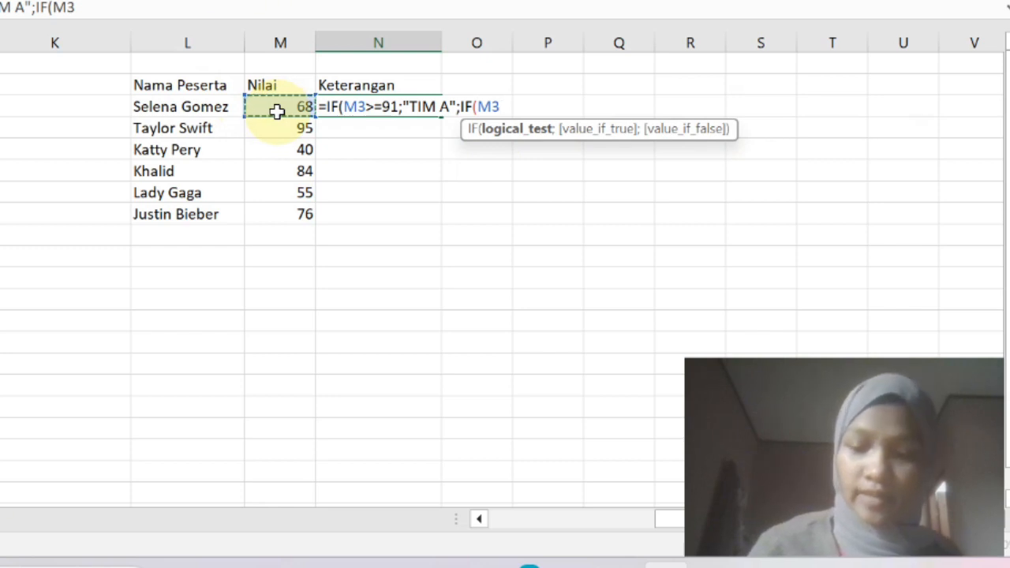
type(">=")
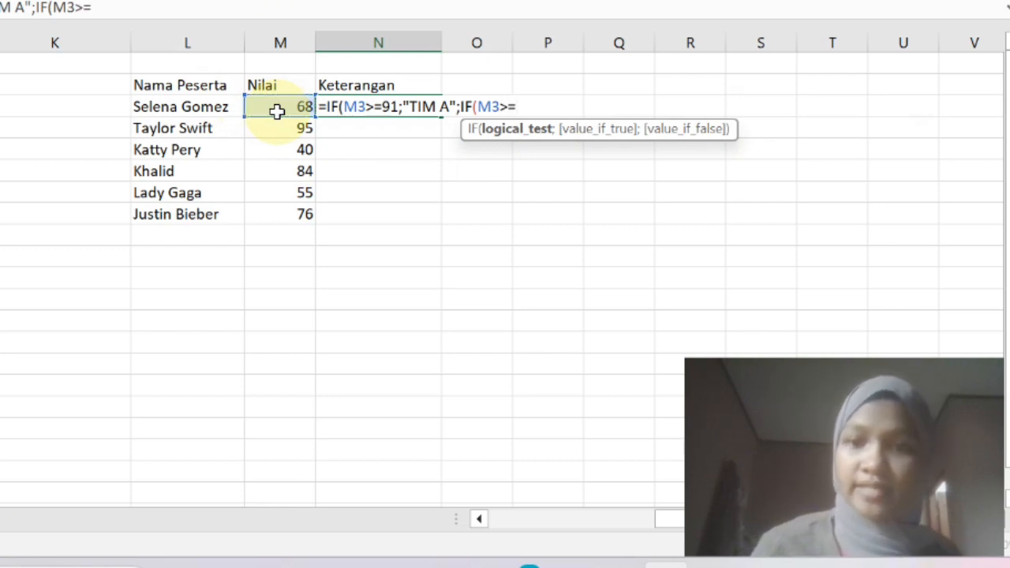
type("81")
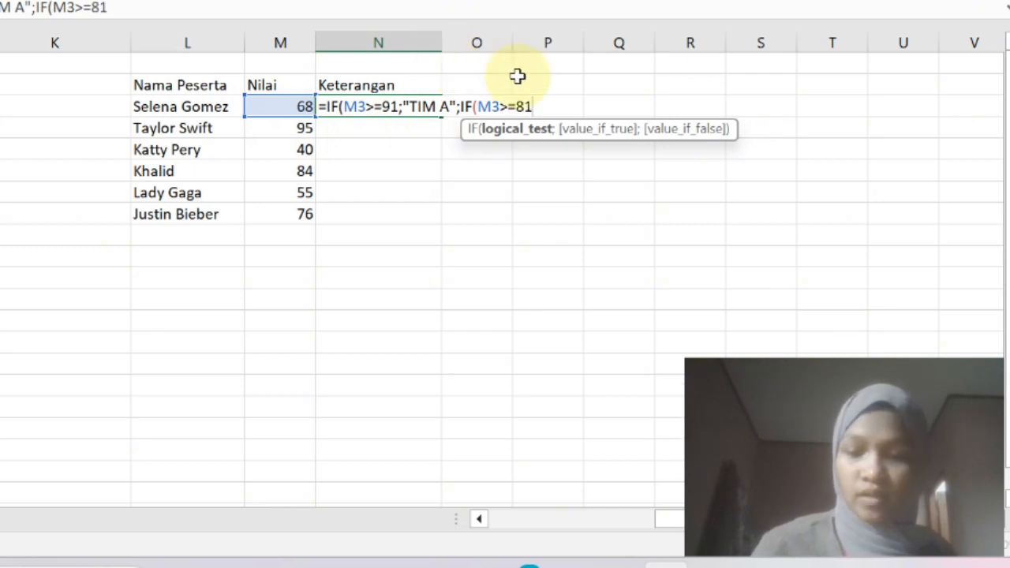
type(";\"TI")
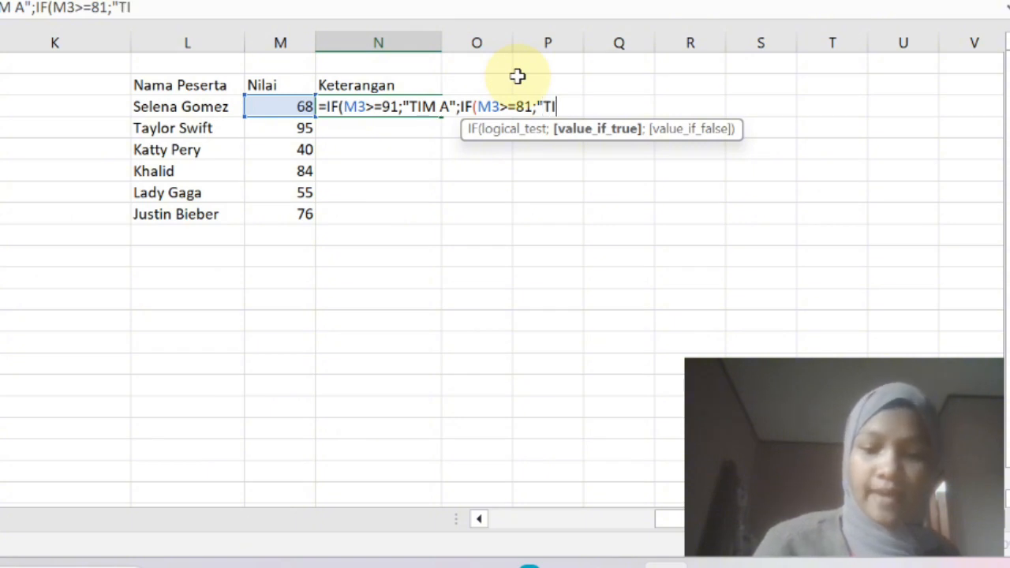
type("M B\"")
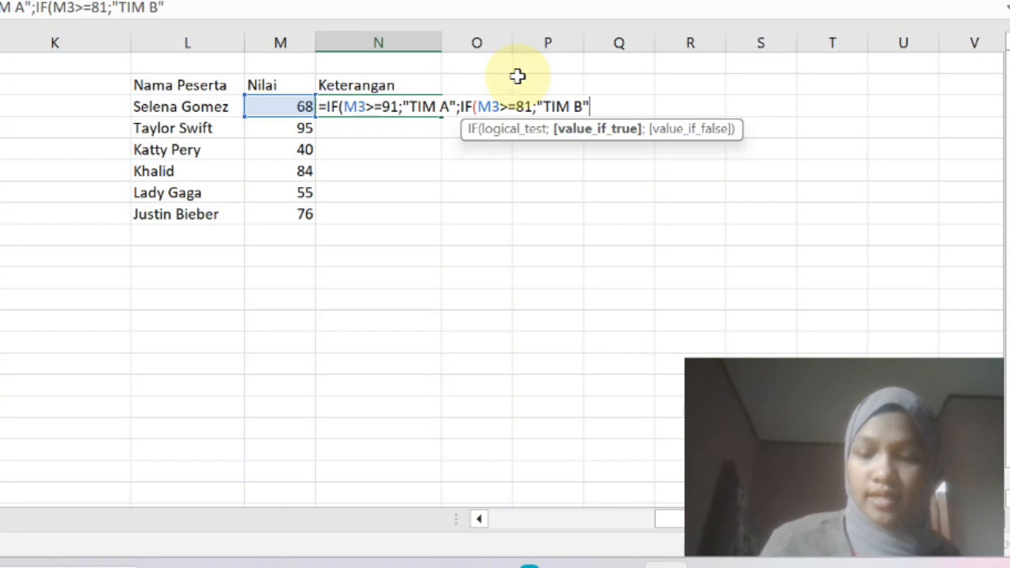
Nest a third IF in N3's formula that returns "TIM C" when M3>=71.
type(";")
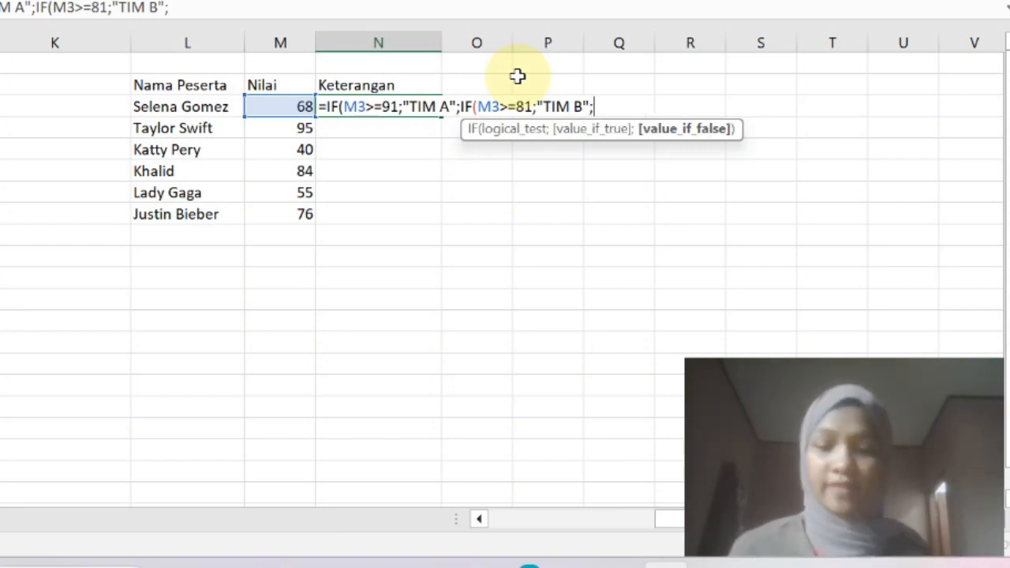
type("IF")
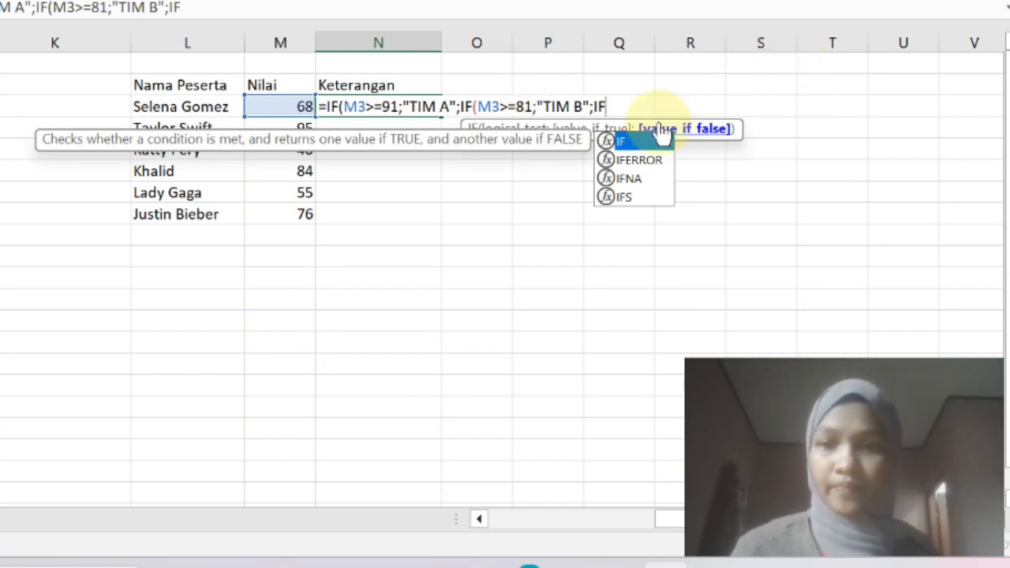
double_click(654, 139)
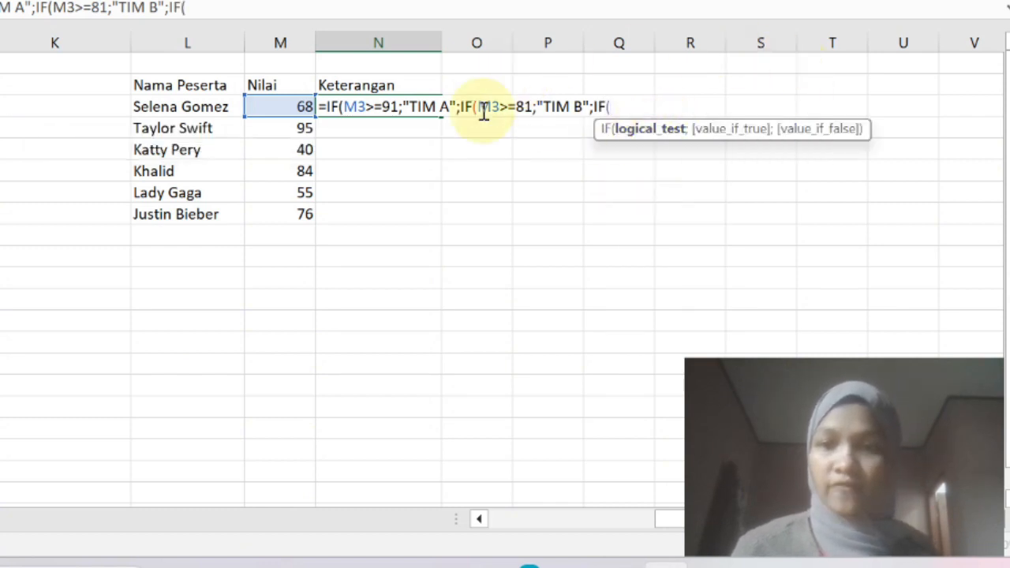
left_click(303, 108)
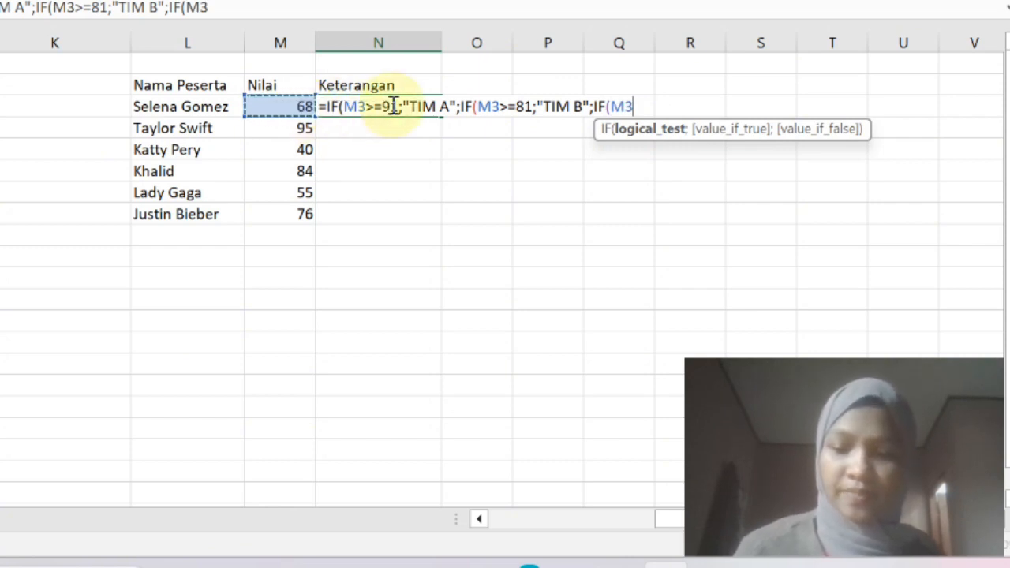
type(">=")
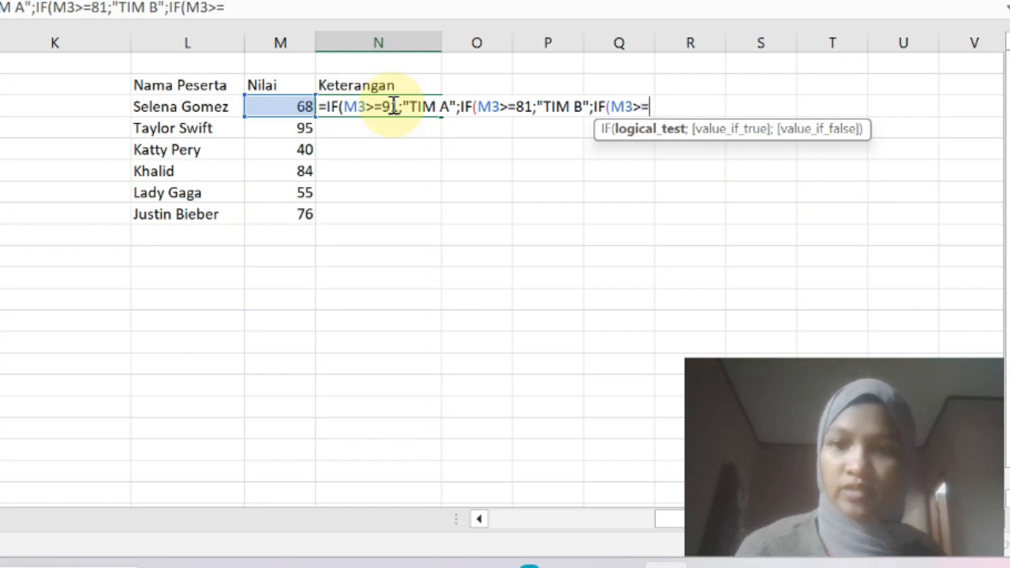
type("71;")
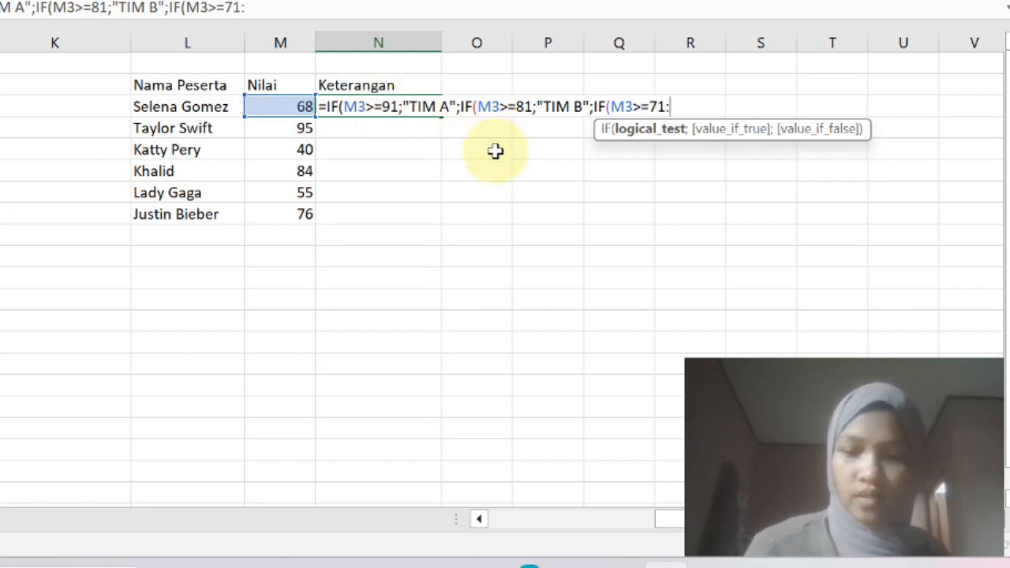
type("\"")
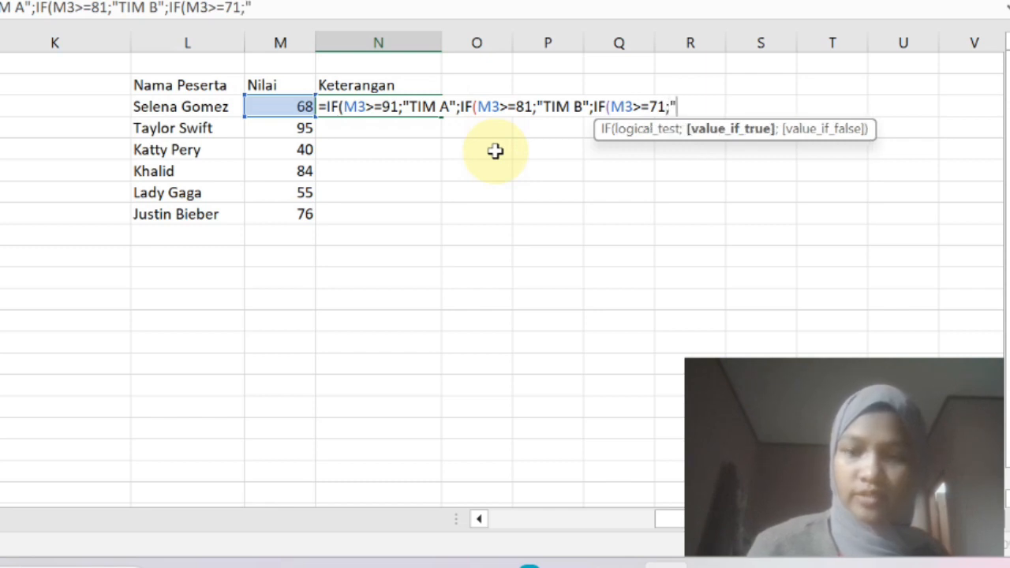
type("TIM")
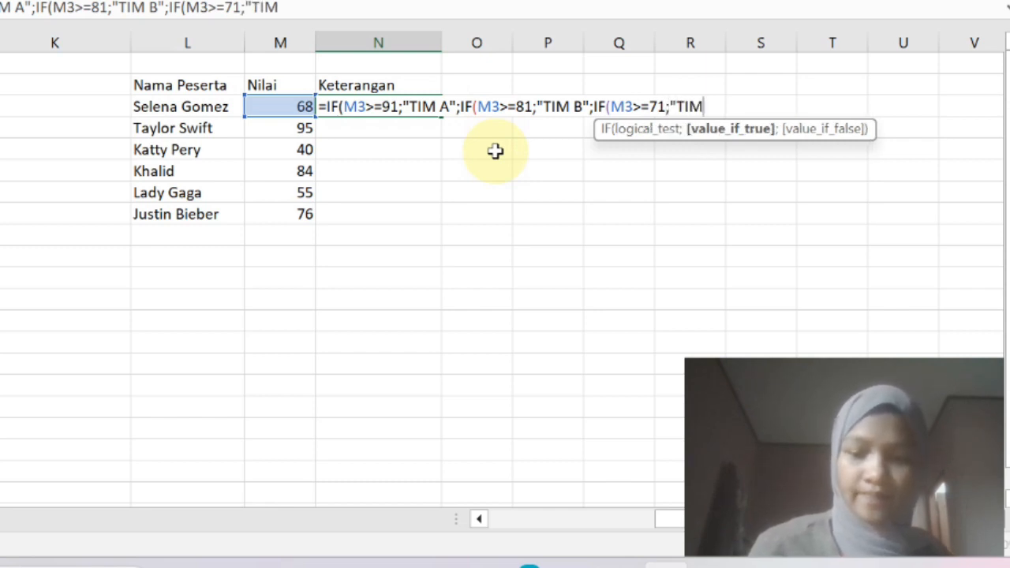
type(" C\"")
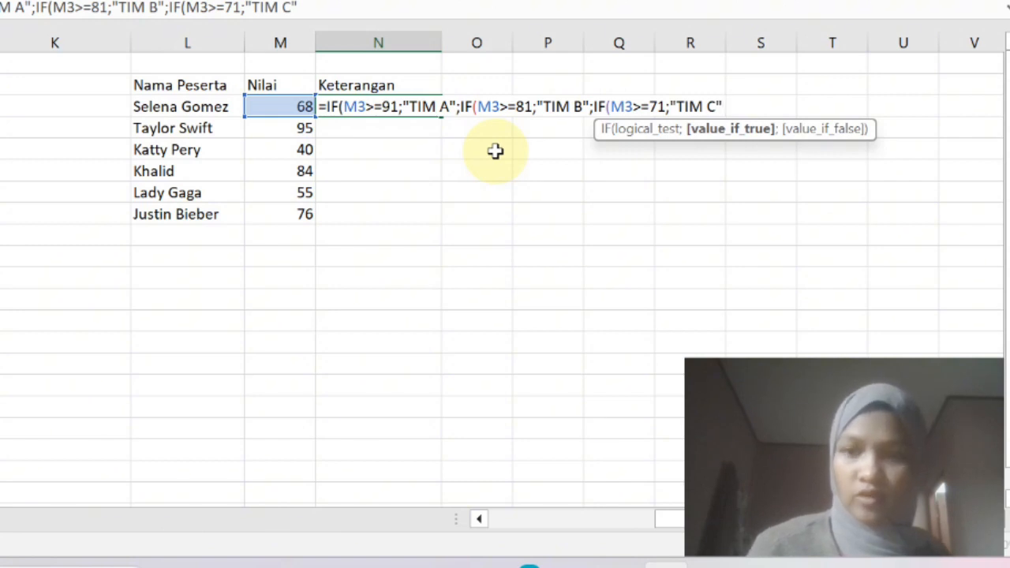
Nest a fourth IF as the false value in N3's formula, returning "Cadangan" when M3>=61.
type(";")
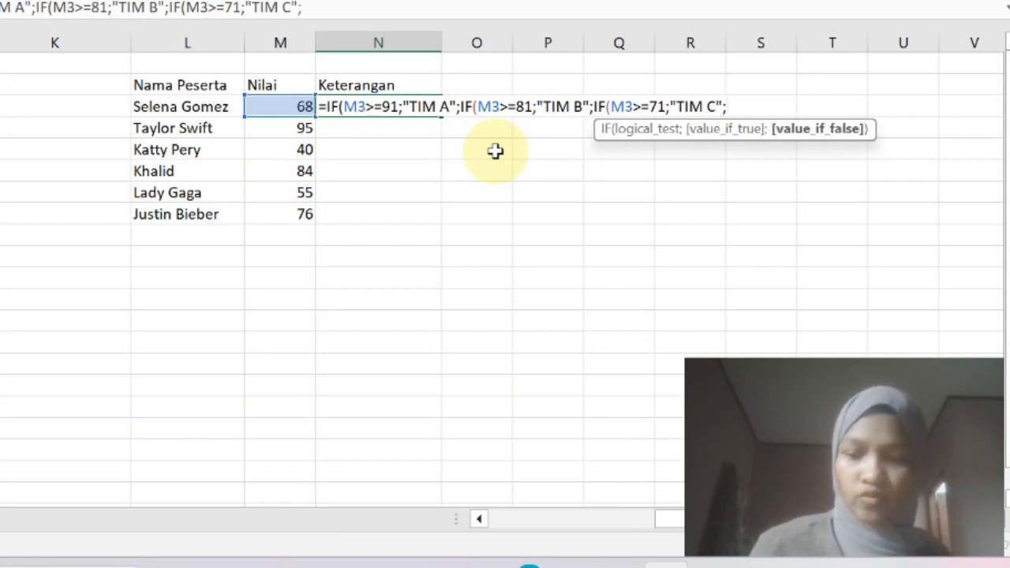
type("IF")
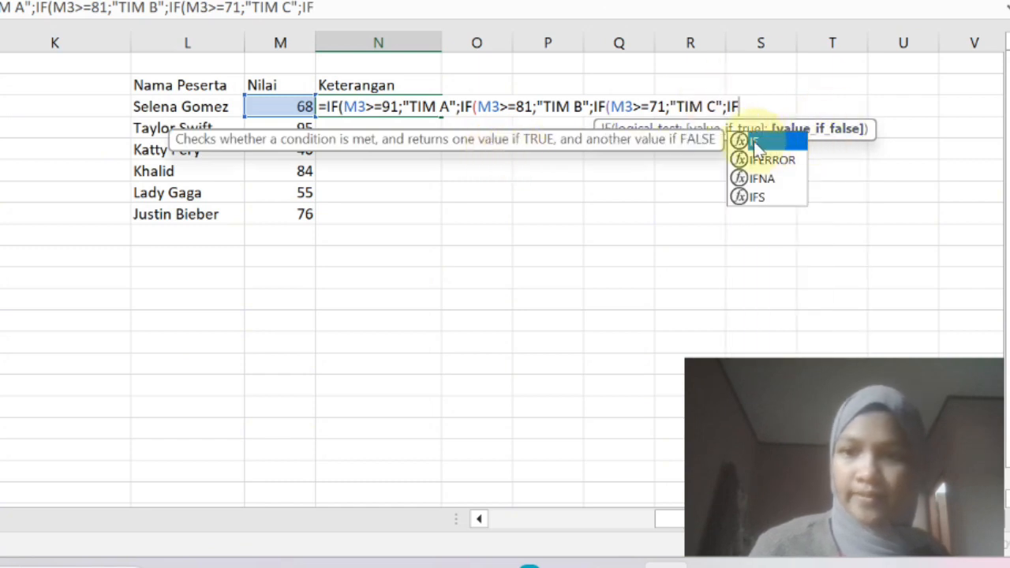
double_click(746, 140)
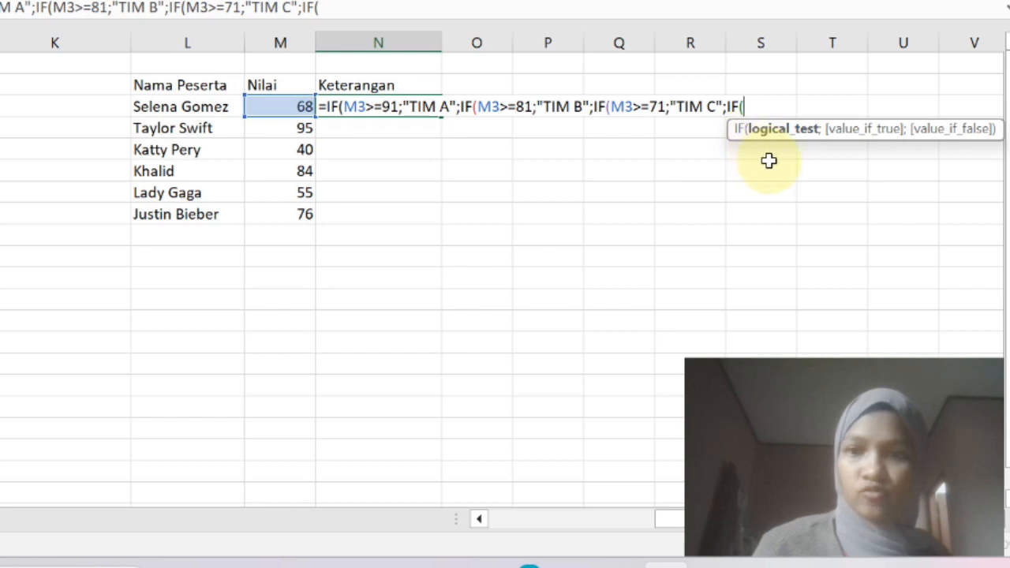
left_click(275, 106)
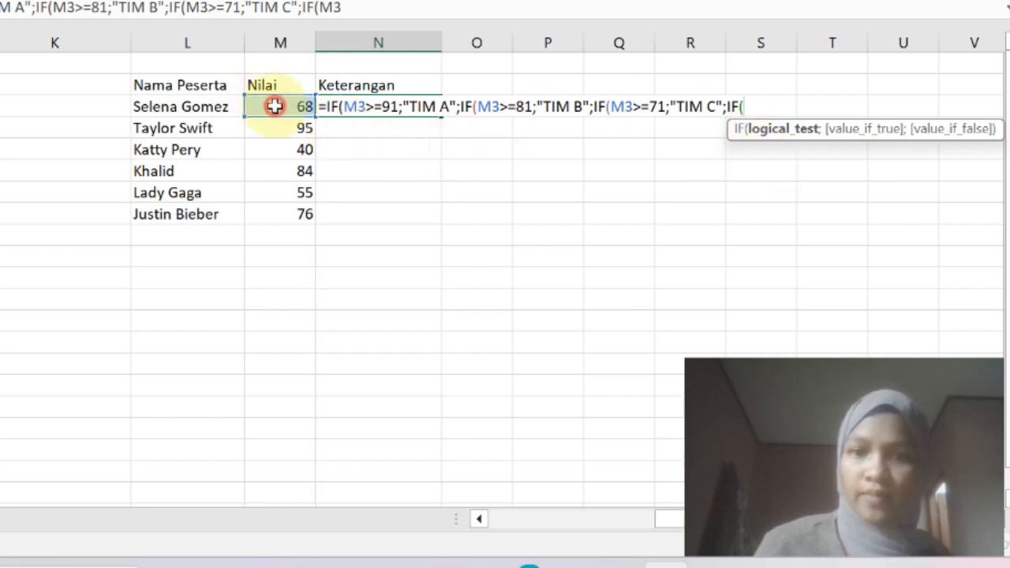
type(">=")
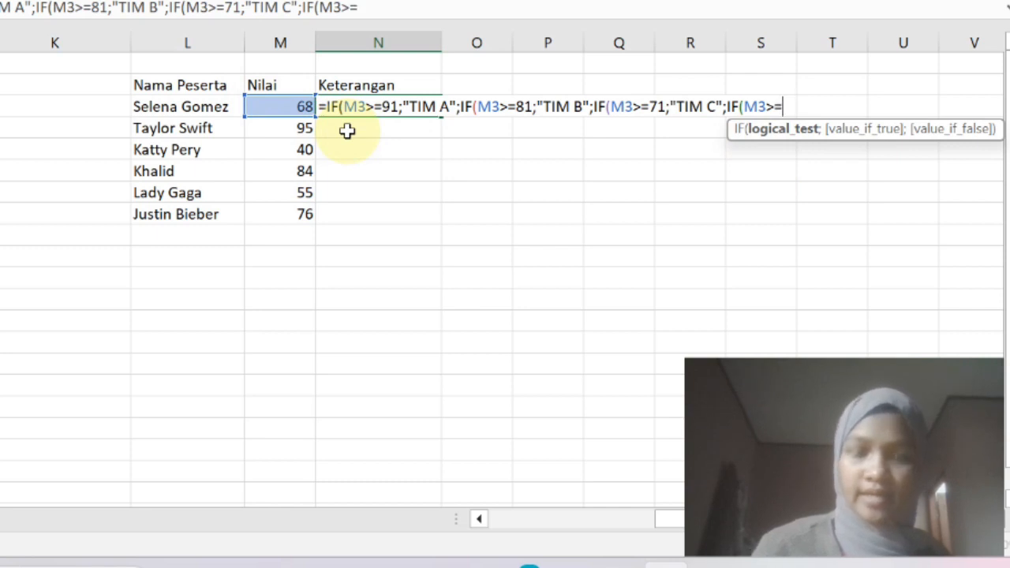
type("61")
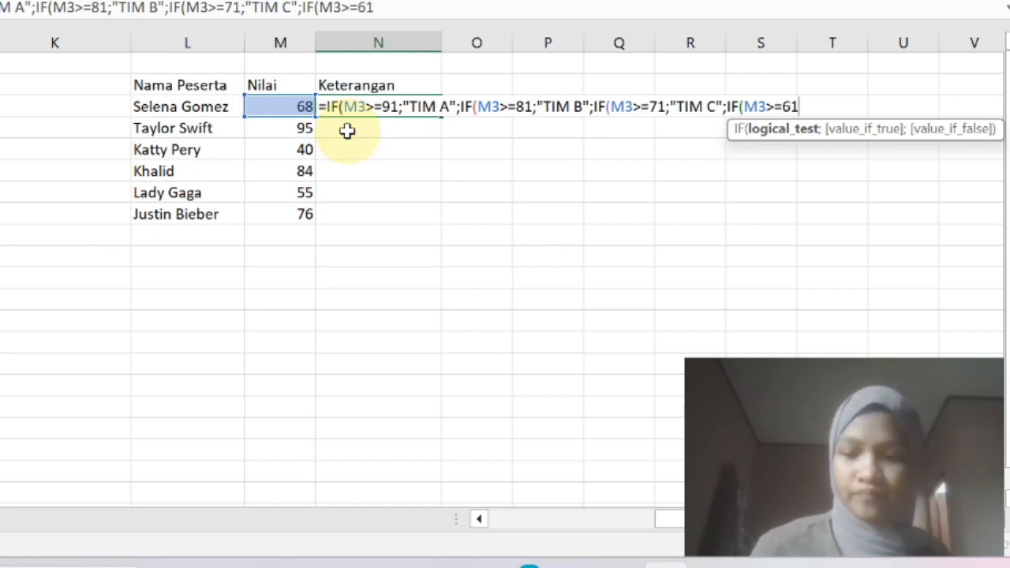
type(";\"C")
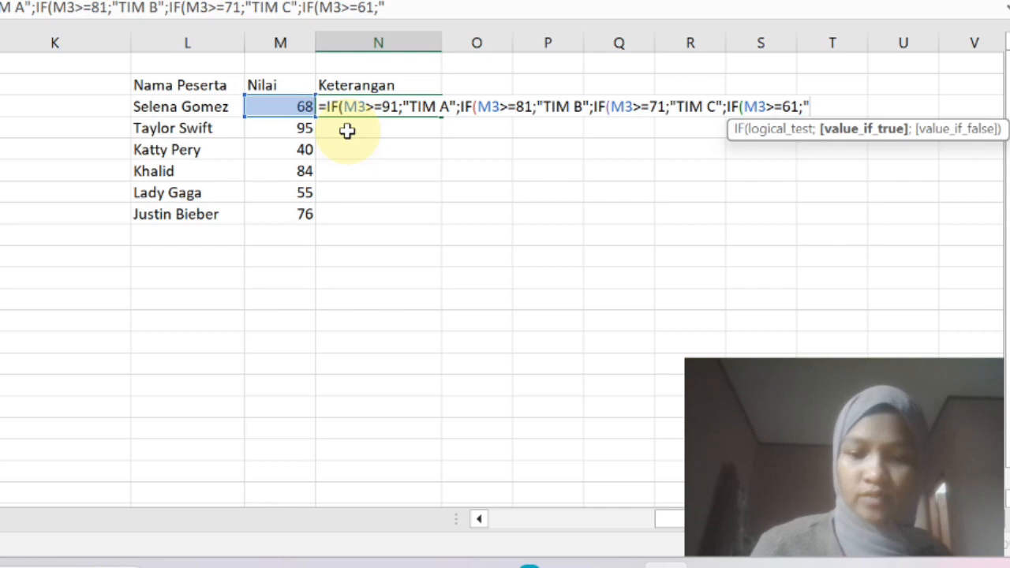
type("a")
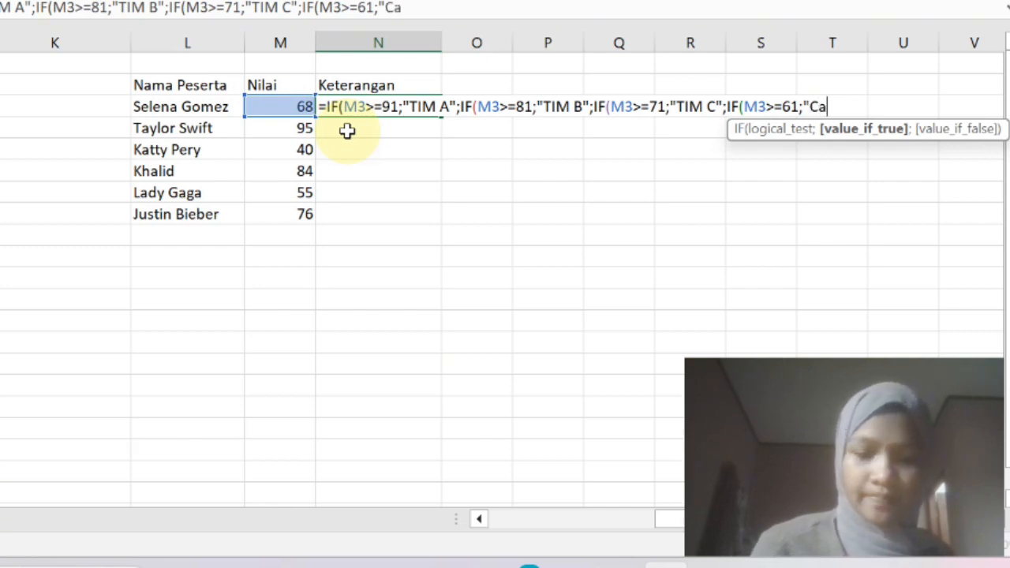
type("dangan")
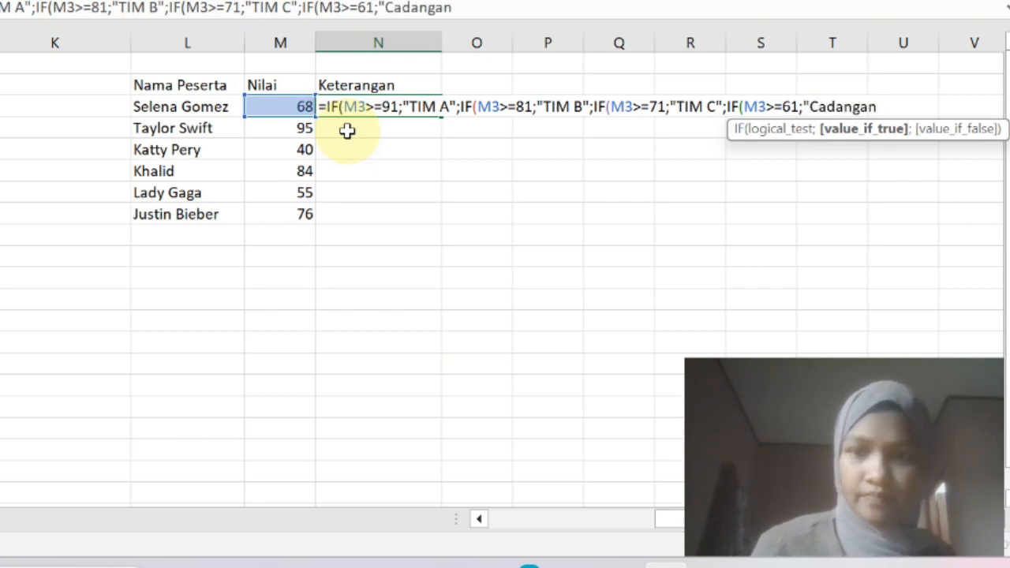
type("\"")
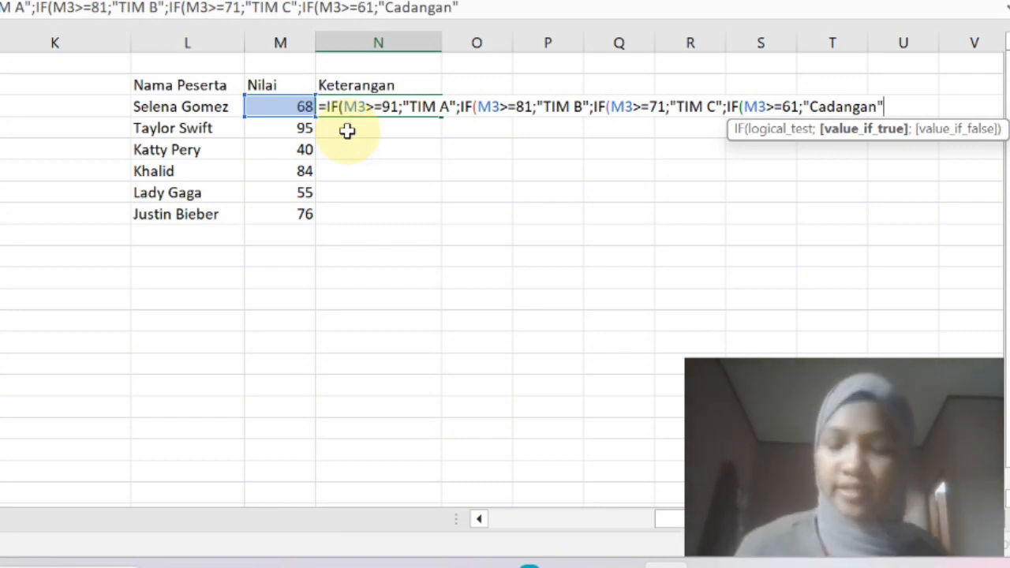
Nest a fifth IF in N3's formula that returns "Audisi Ulang" when M3>=51.
type(";")
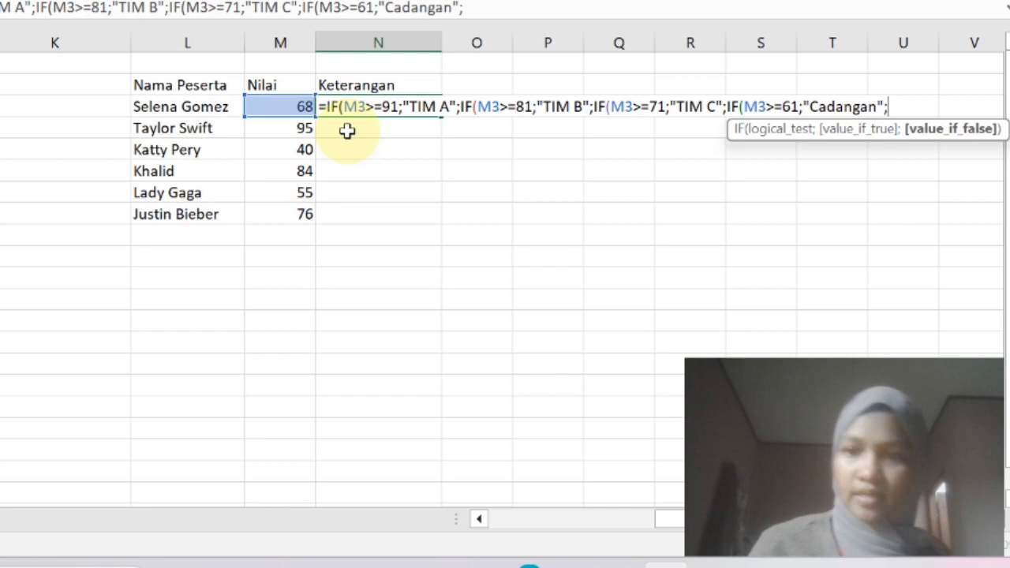
type("if")
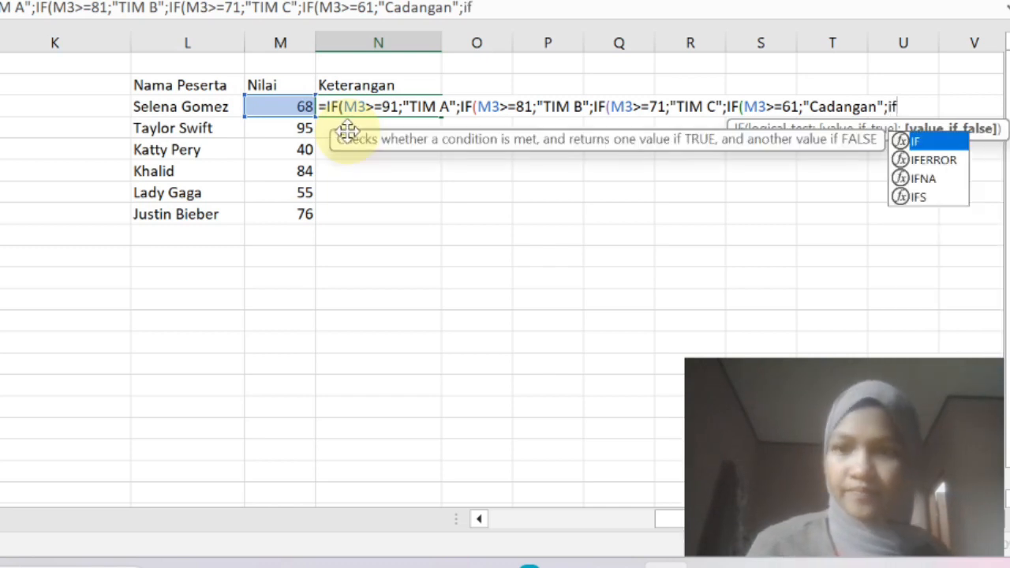
double_click(916, 141)
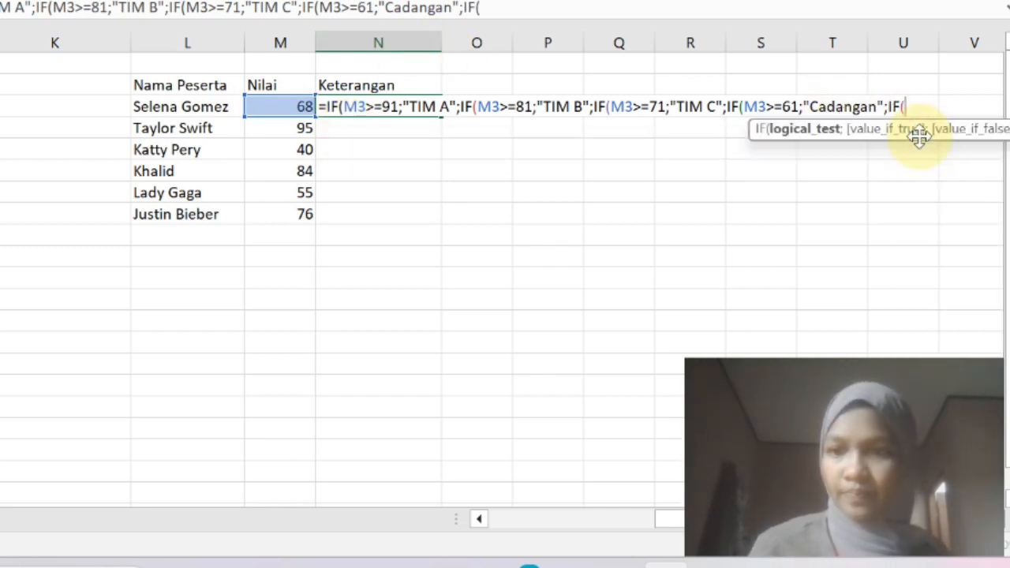
left_click(283, 108)
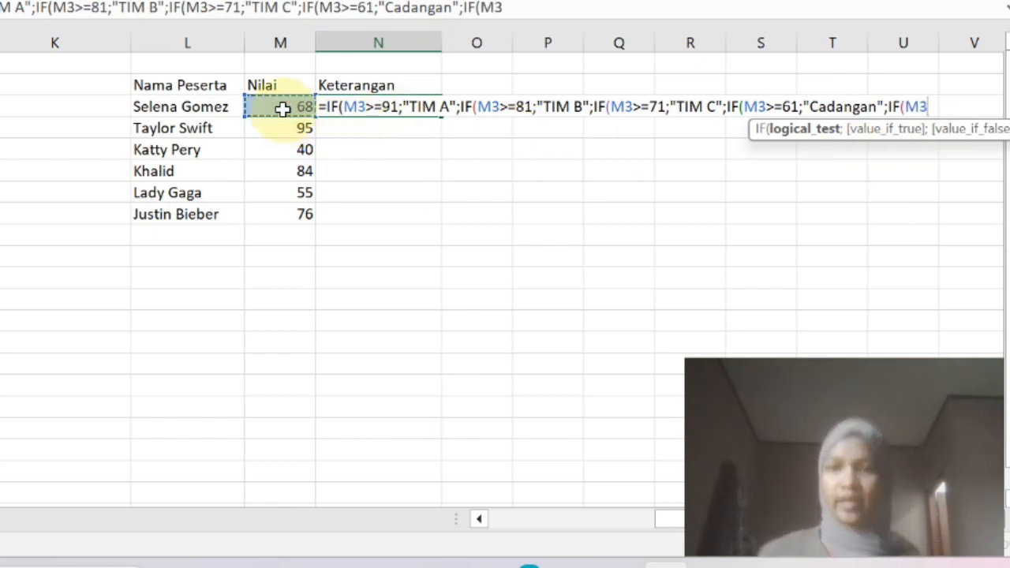
type(">=")
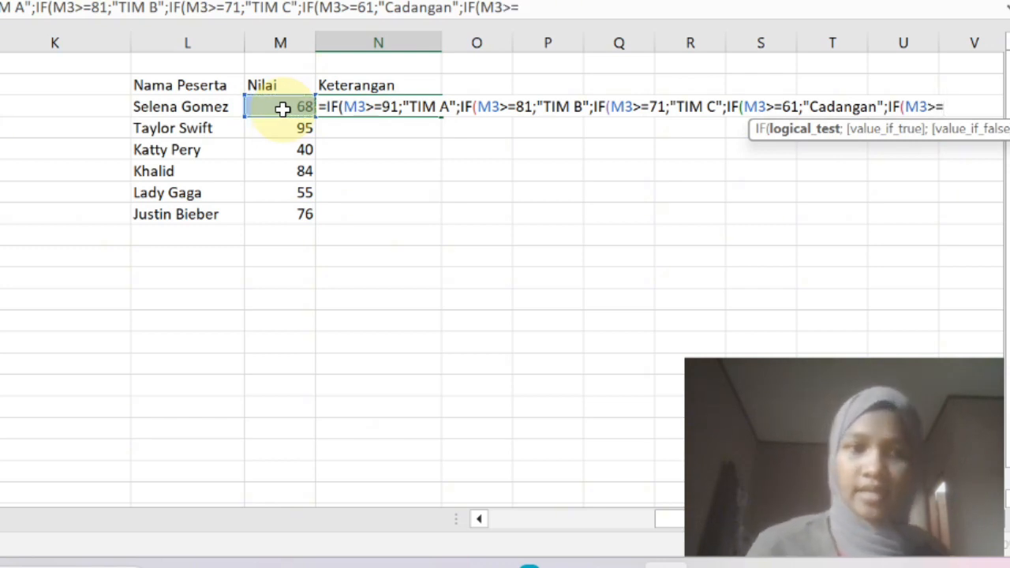
type("51")
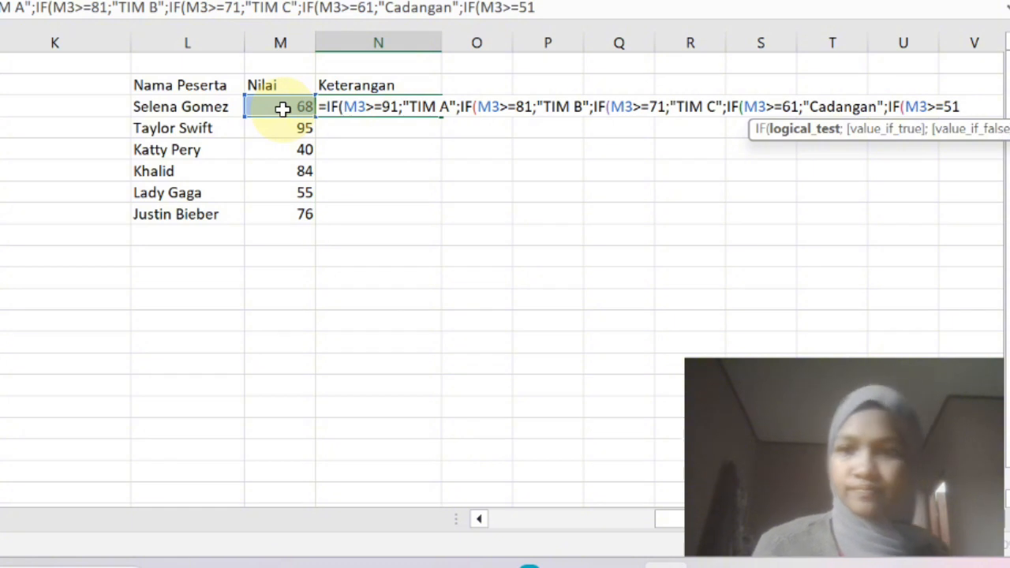
type(";")
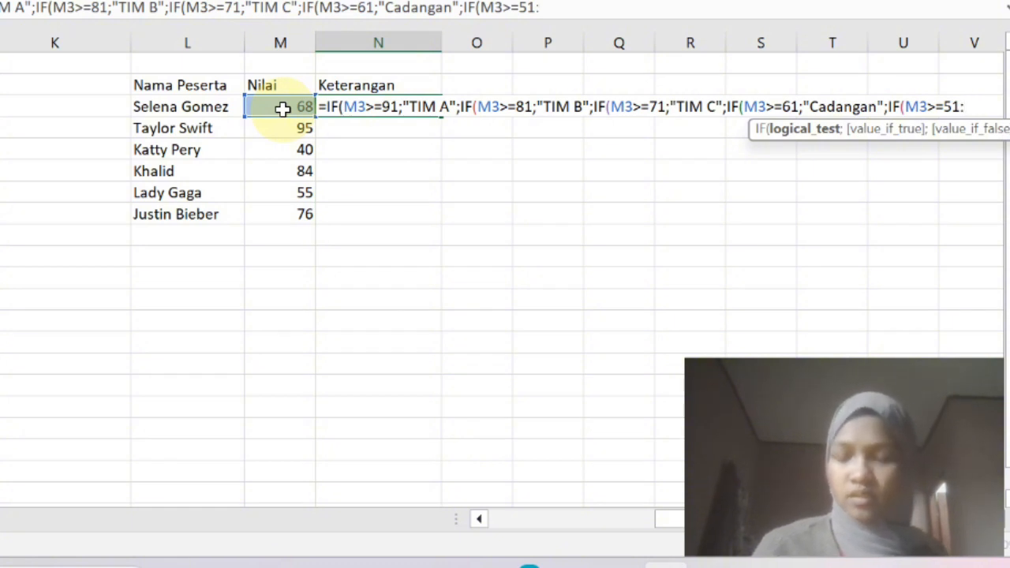
type(";\"")
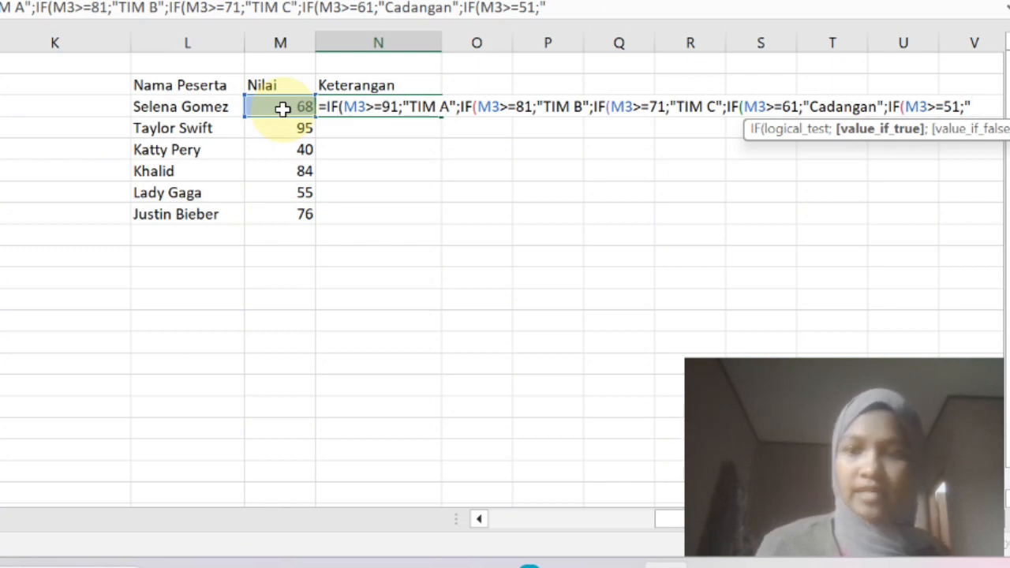
type("Audi")
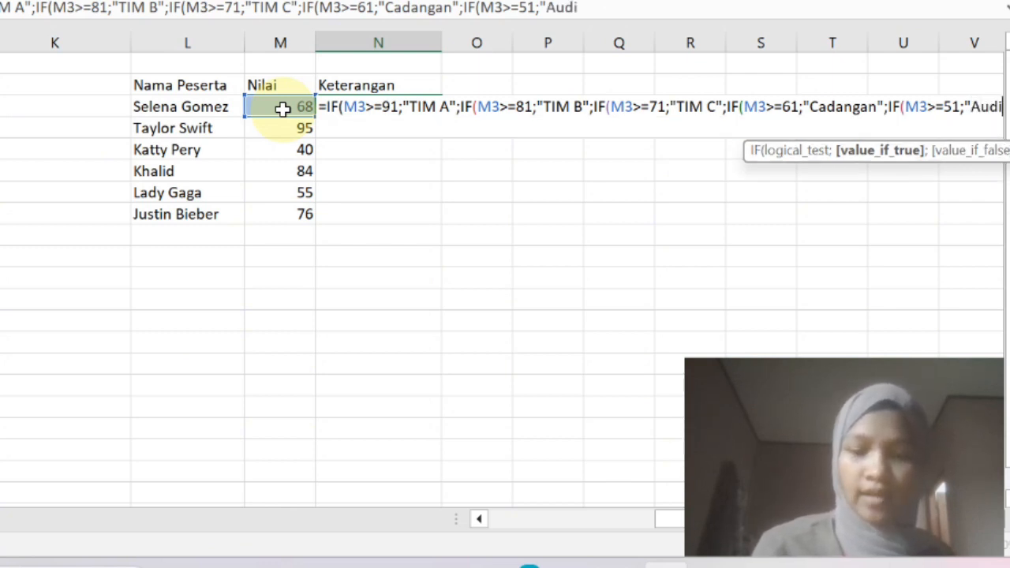
type("si Ulang")
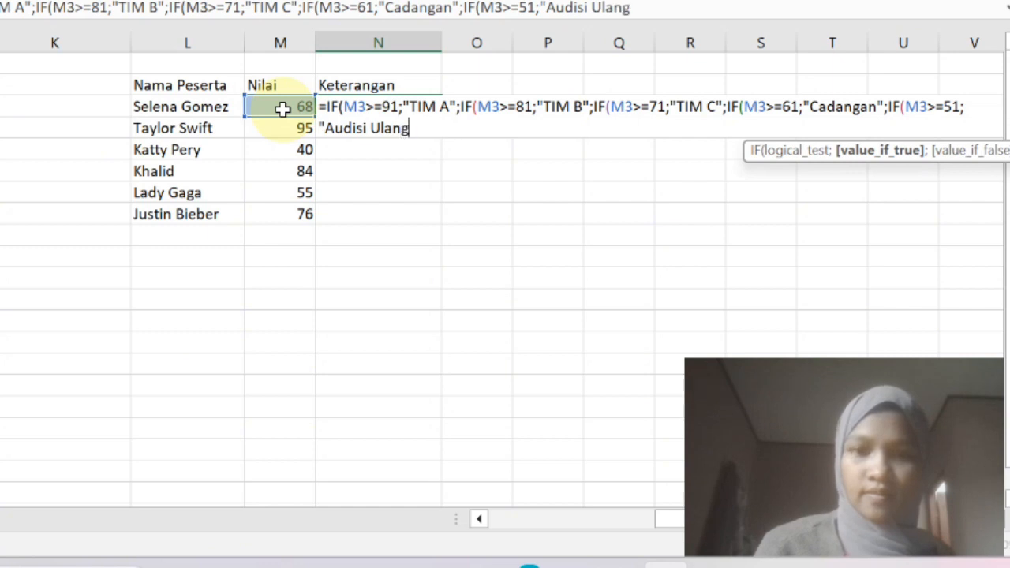
type("\"")
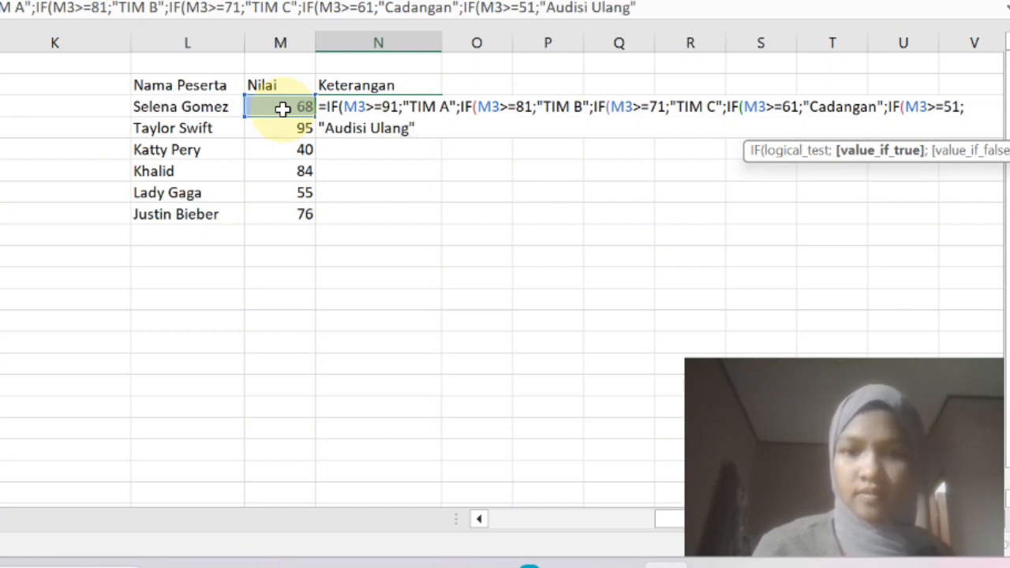
Complete N3's formula with "Coba lagi tahun depan" as the final false value, closing all five IFs, and enter it.
type(";")
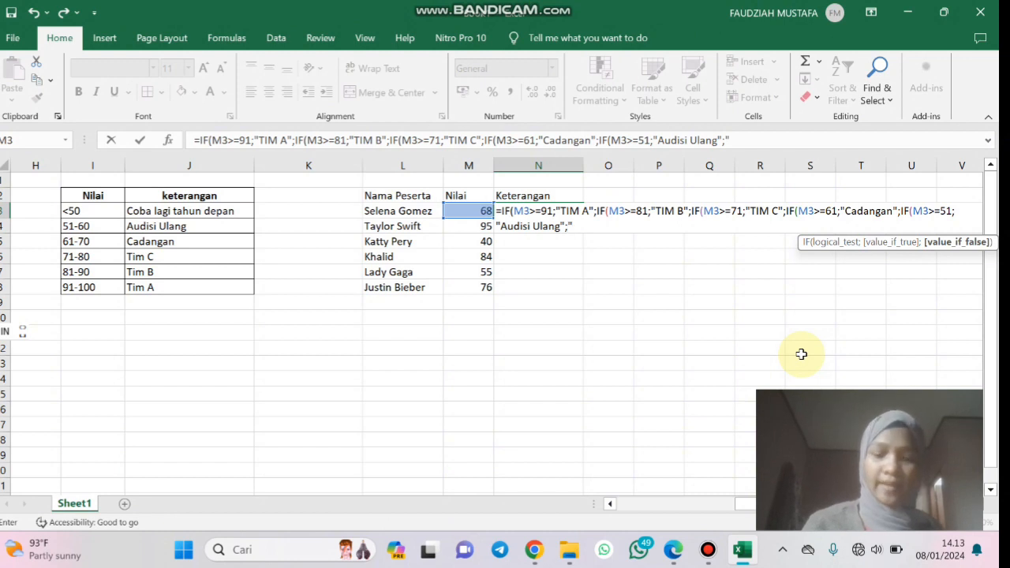
type("Coba")
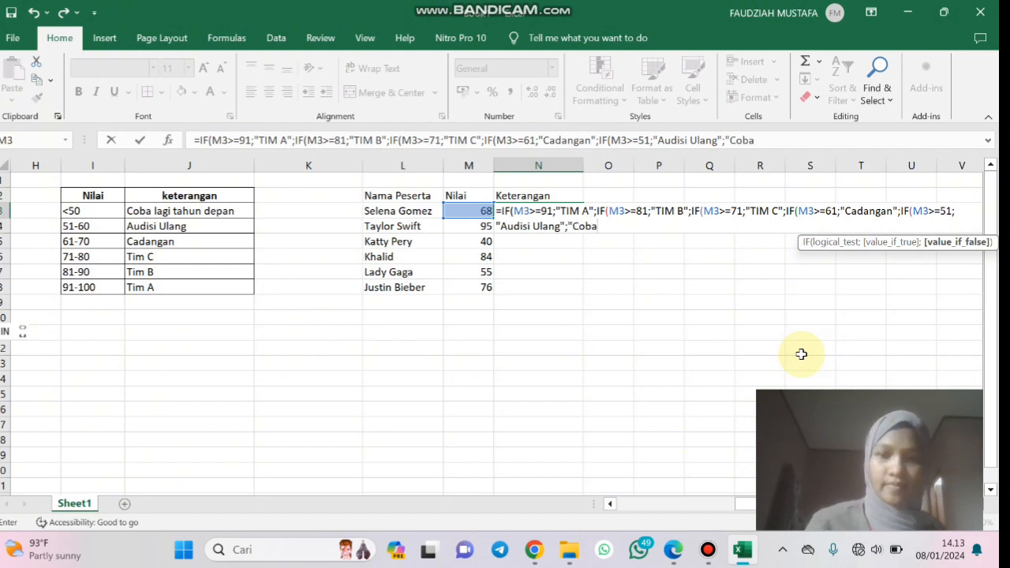
type(" lagi tahun depan")
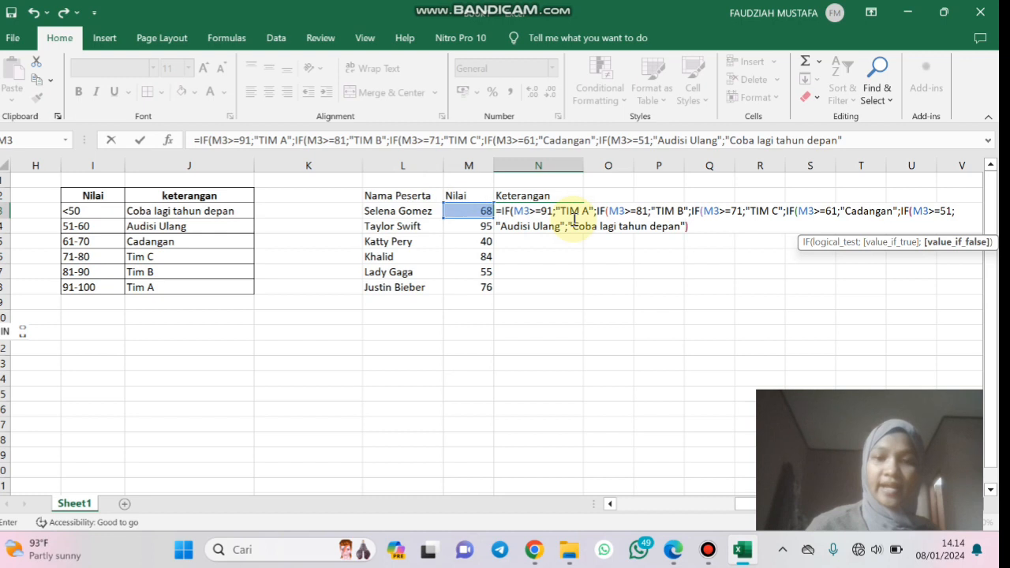
type(")))")
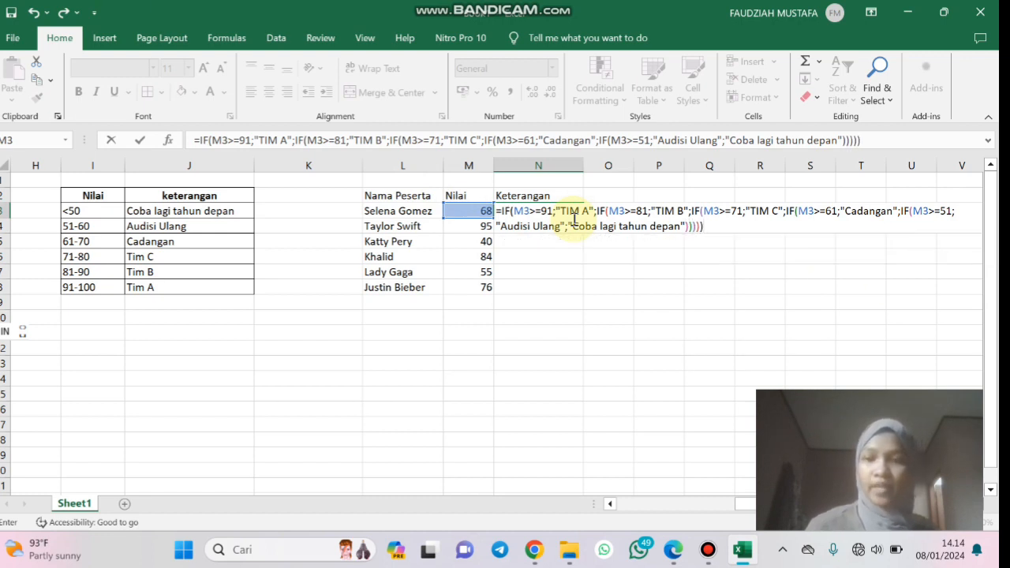
key("Return")
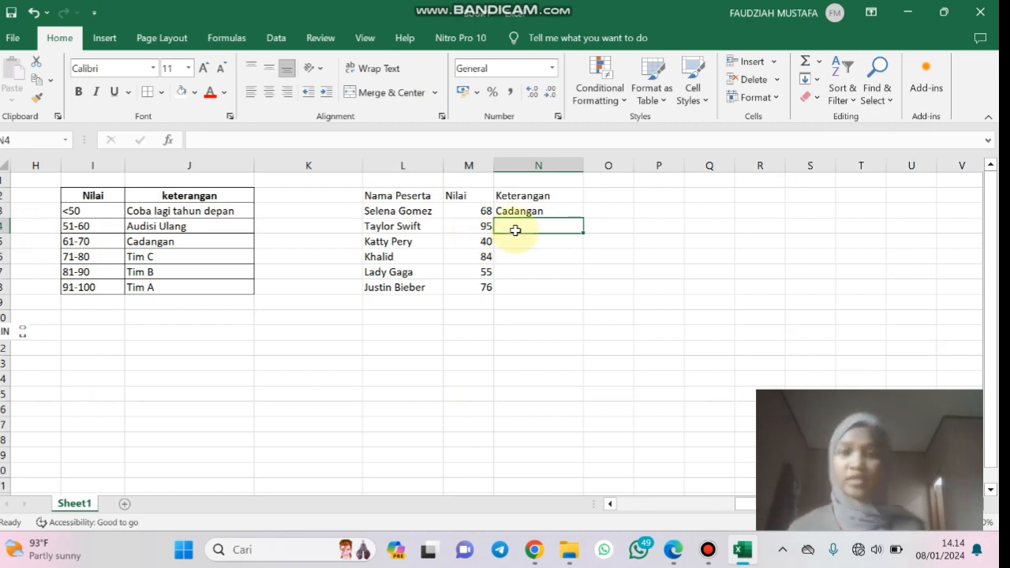
Start an IF formula in cell N4 that returns "TIM A" when M4>=91.
type("=")
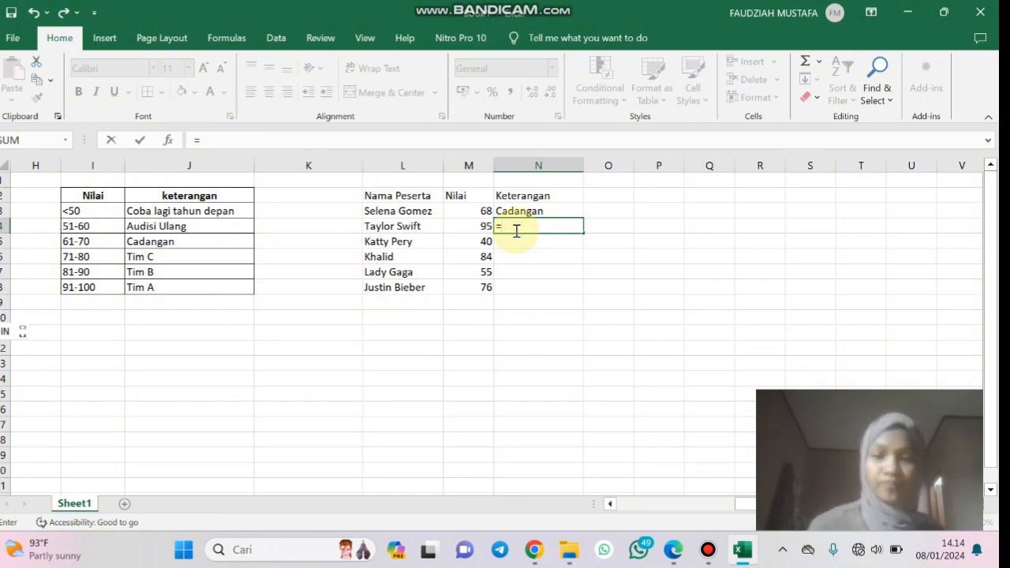
type("if")
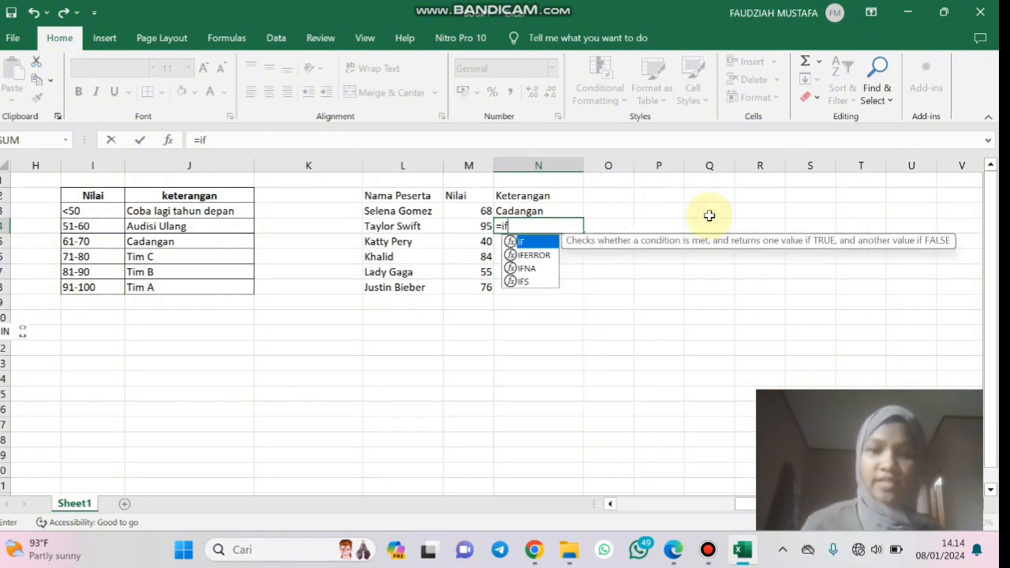
double_click(530, 243)
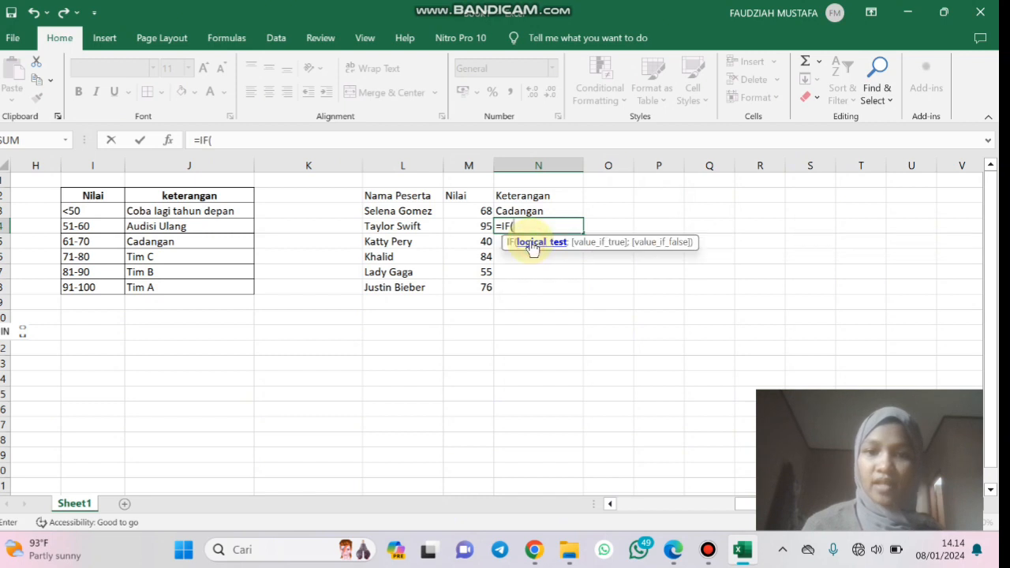
left_click(486, 226)
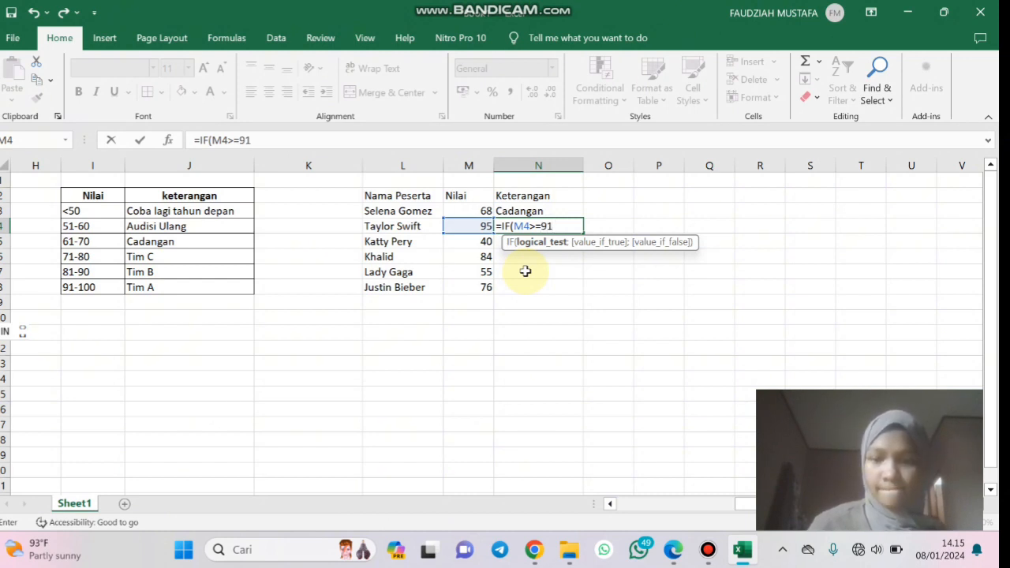
type(";\"ti")
key("BackSpace")
key("BackSpace")
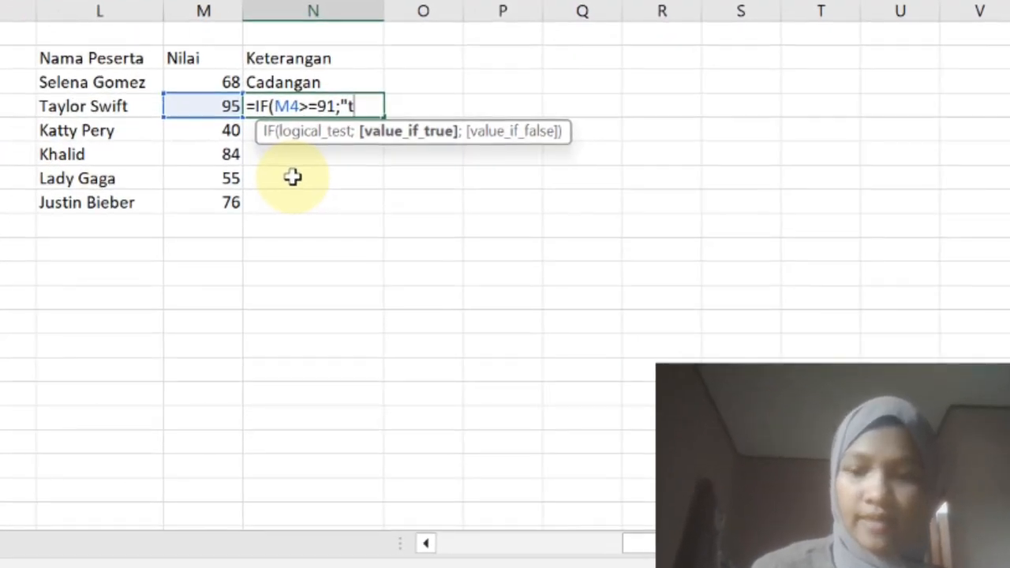
type("TIM A")
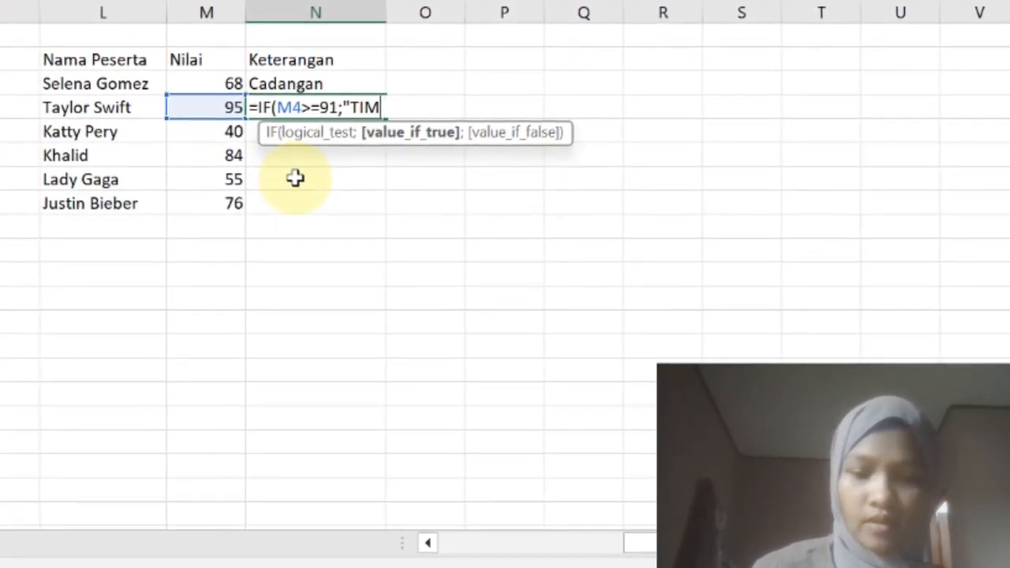
type("\"")
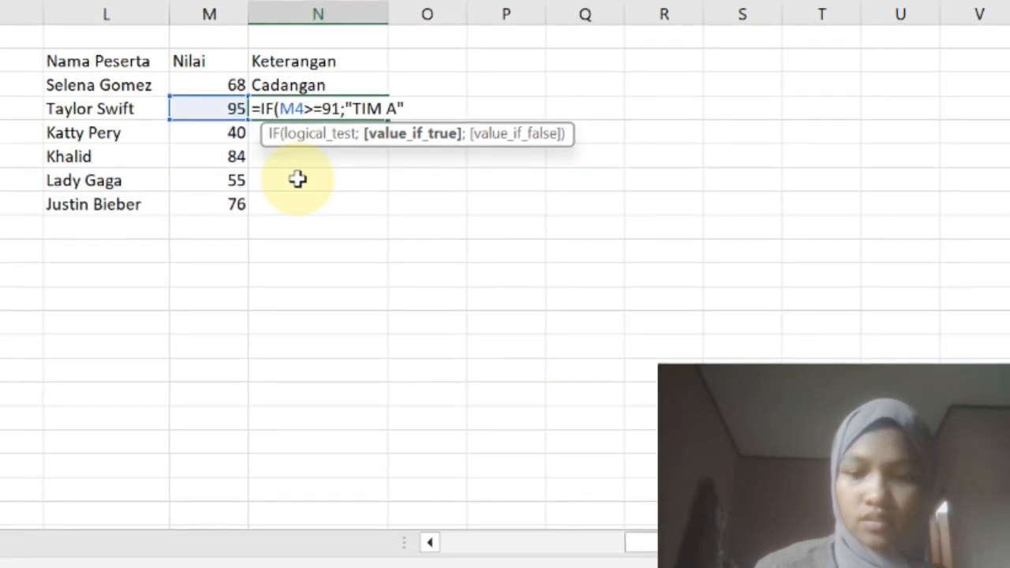
Nest a second IF as the false value in N4's formula, returning "TIM B" when M4>=81.
type(";")
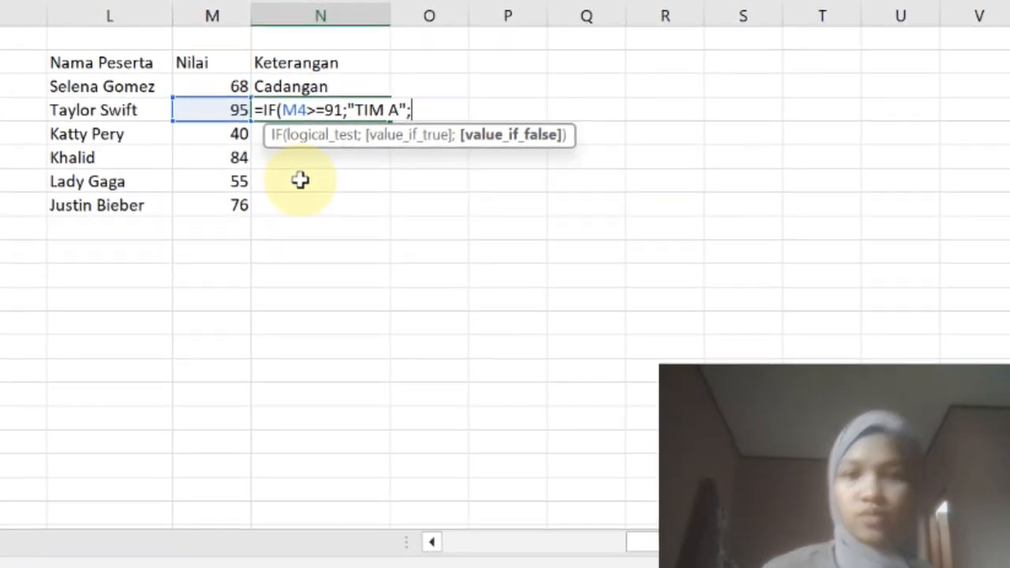
type("IF")
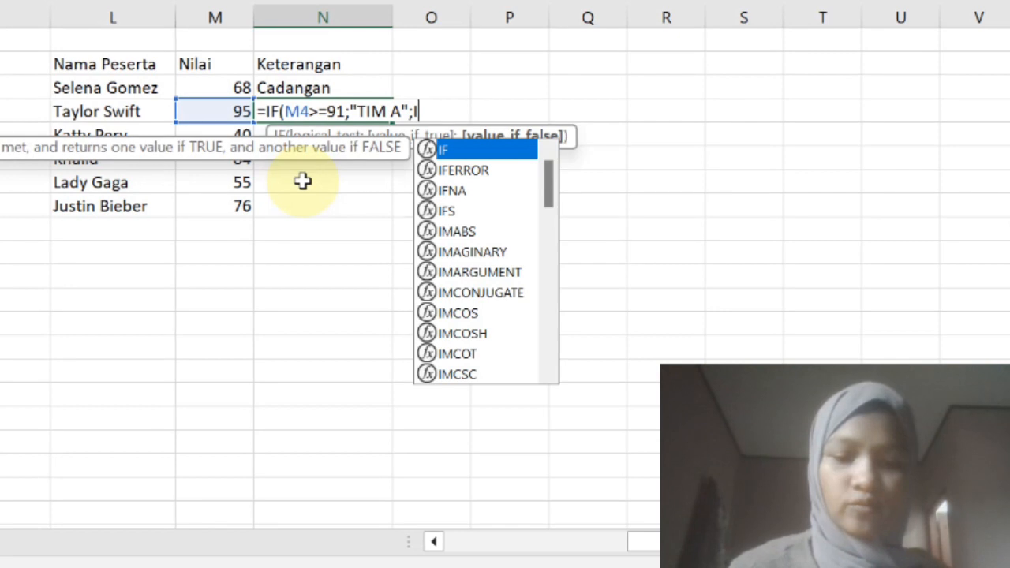
double_click(471, 150)
left_click(232, 113)
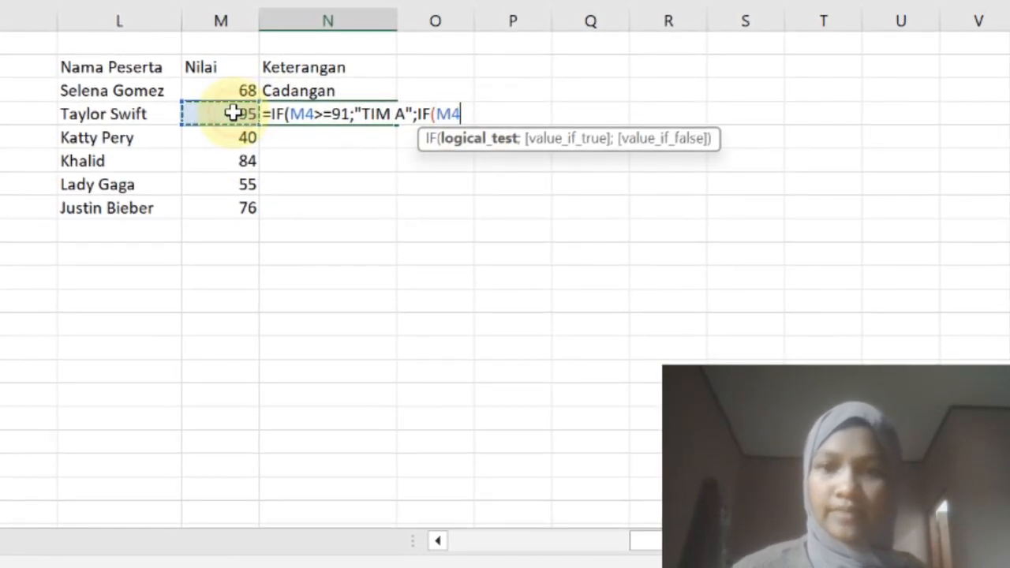
type(">=")
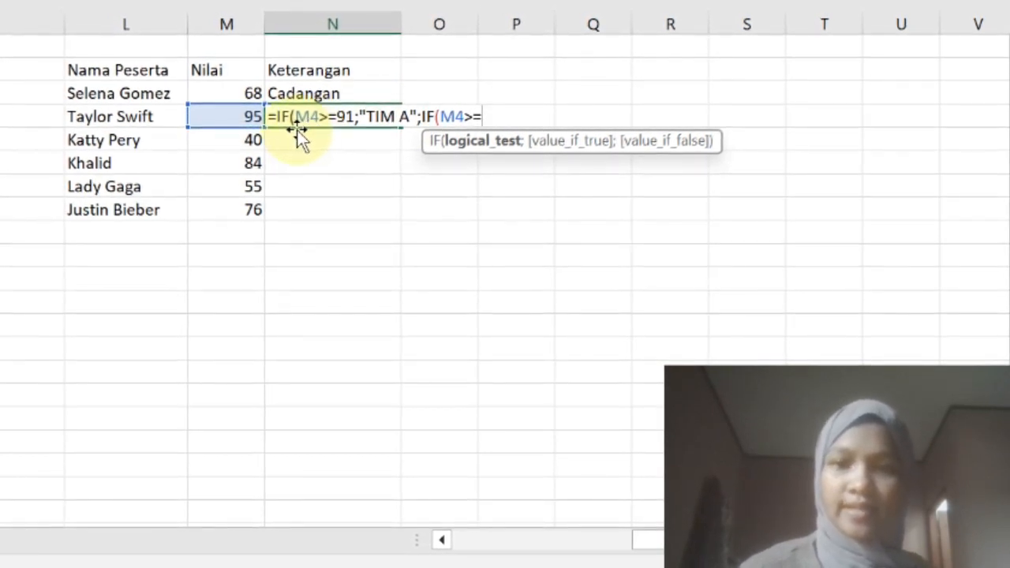
type("81")
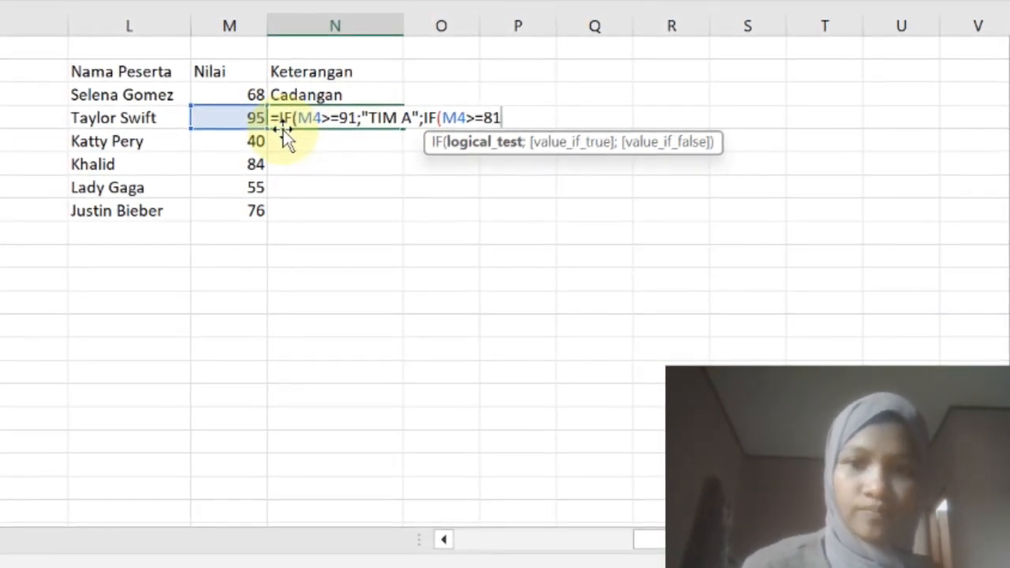
type(";")
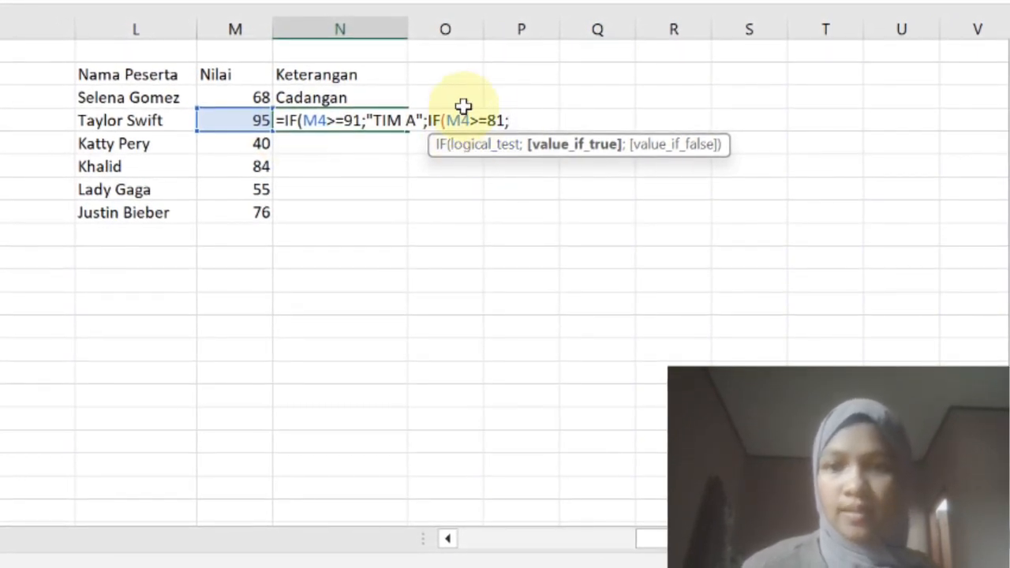
type("\"TI")
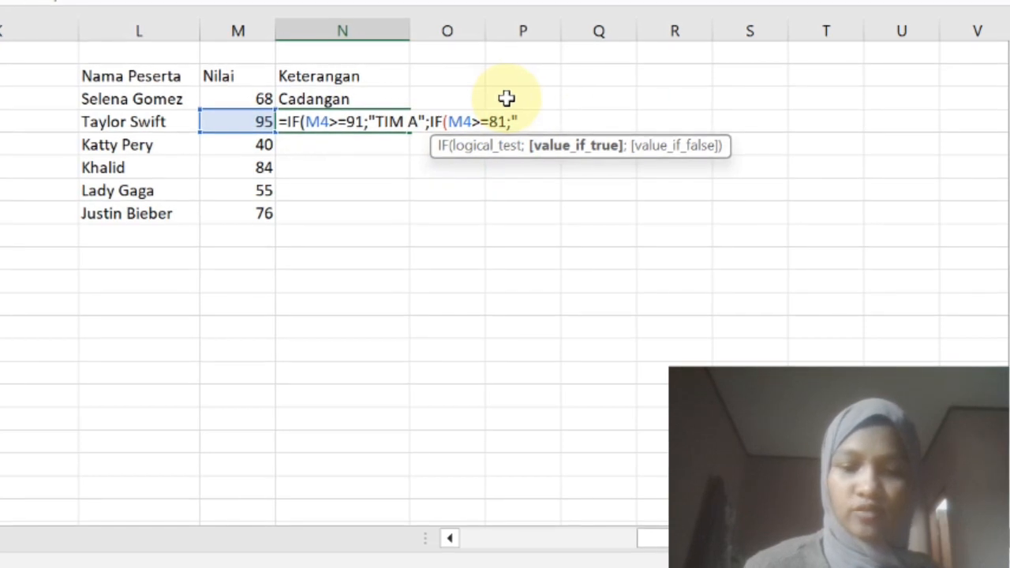
type("M B\"")
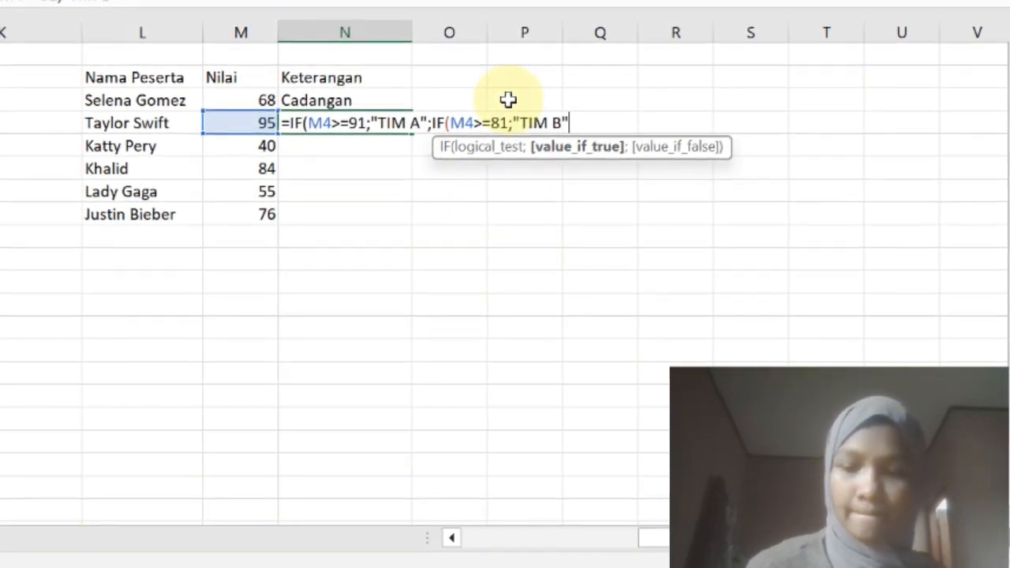
Nest a third IF as the false value in N4's formula, returning "TIM C" when M4>=71.
type(";")
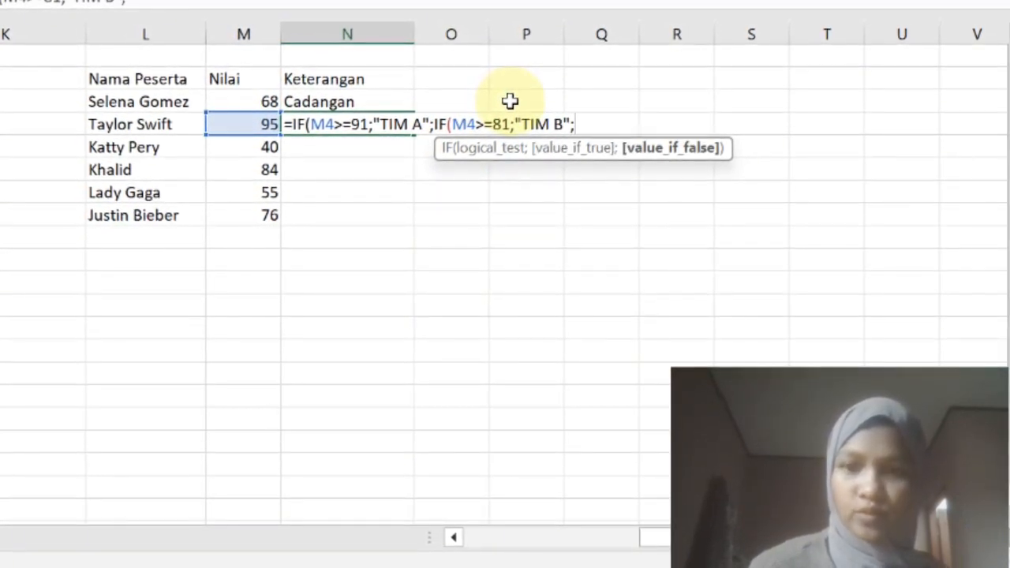
type("IF")
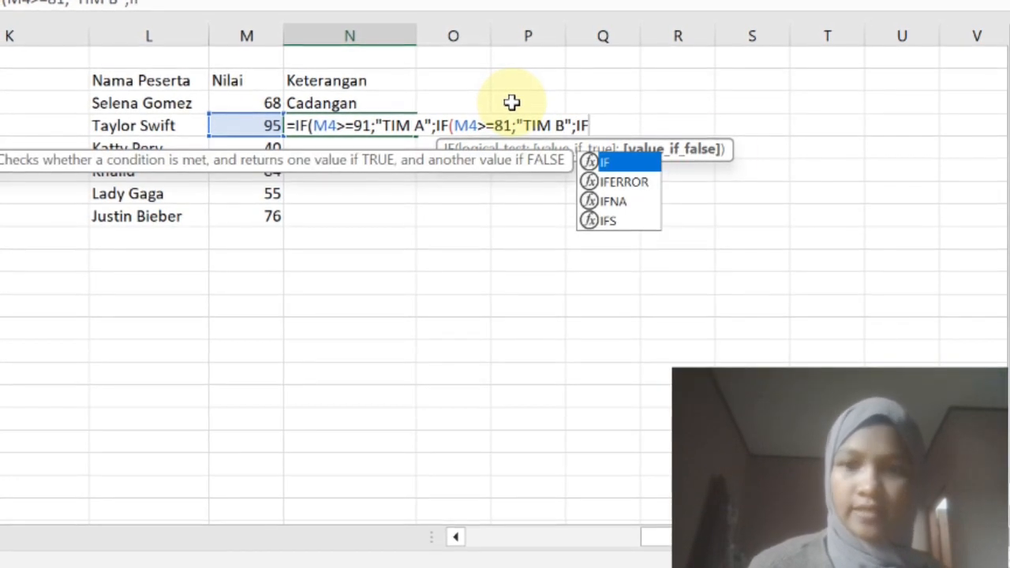
double_click(646, 163)
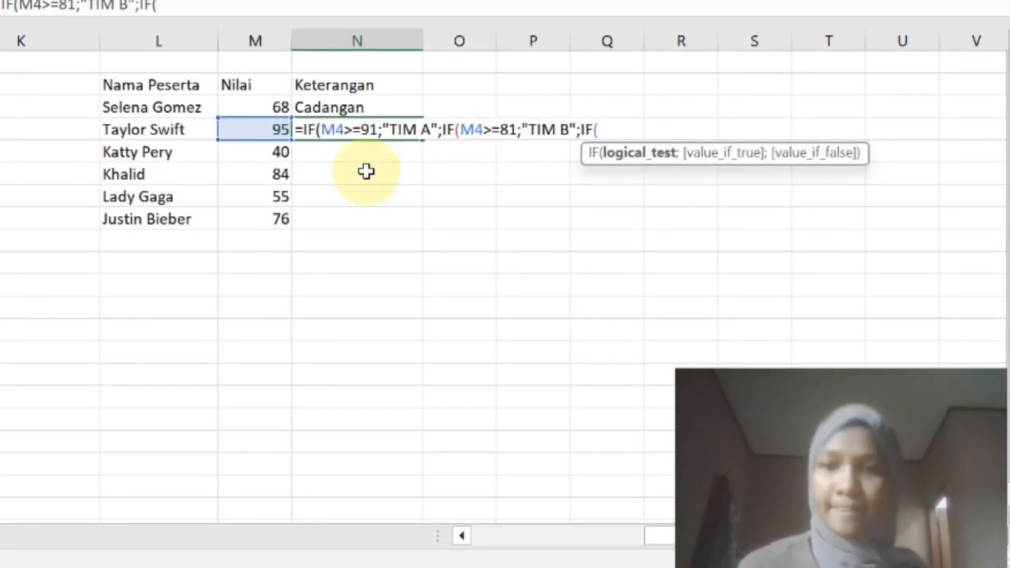
left_click(258, 131)
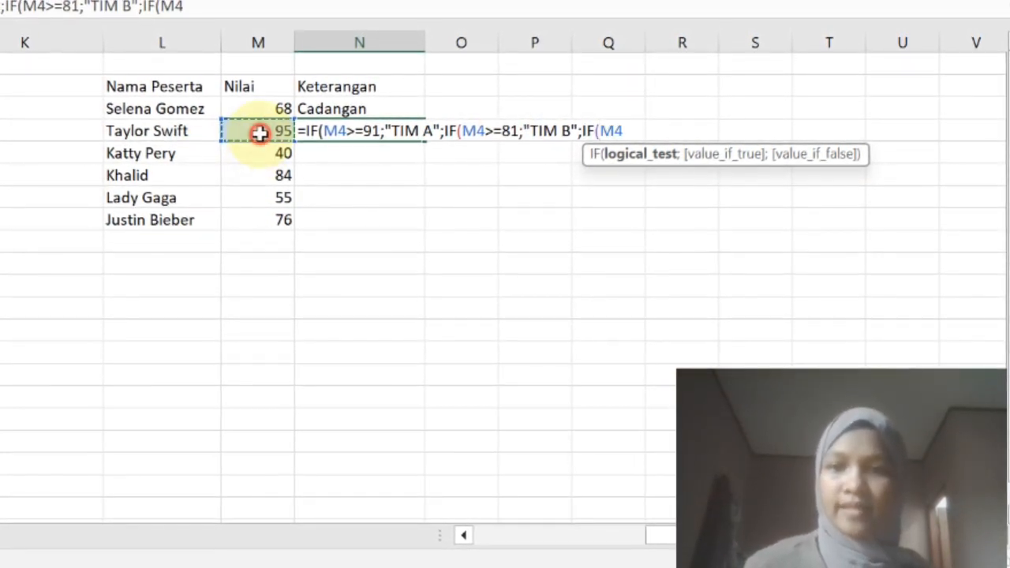
type(">")
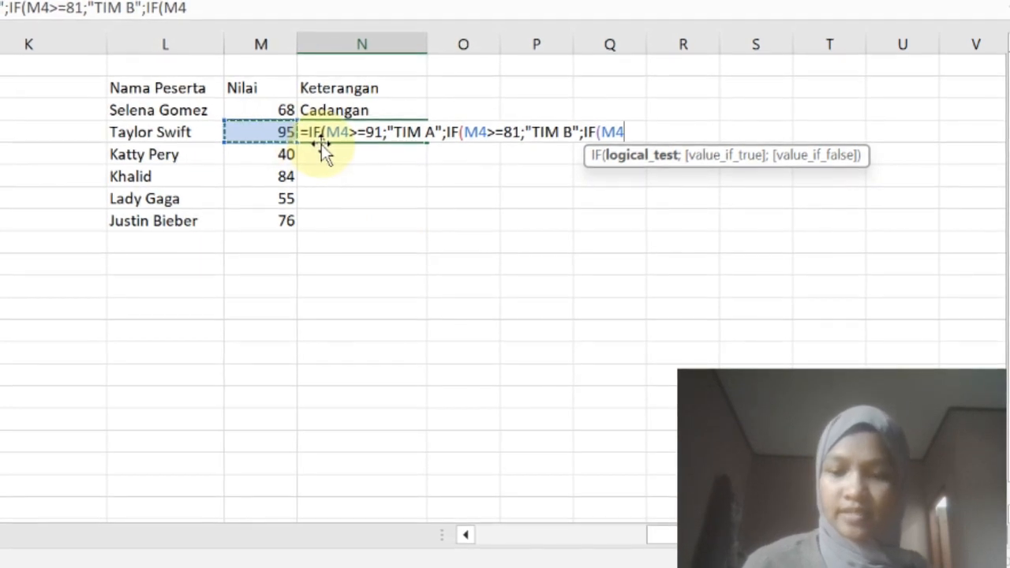
type("=")
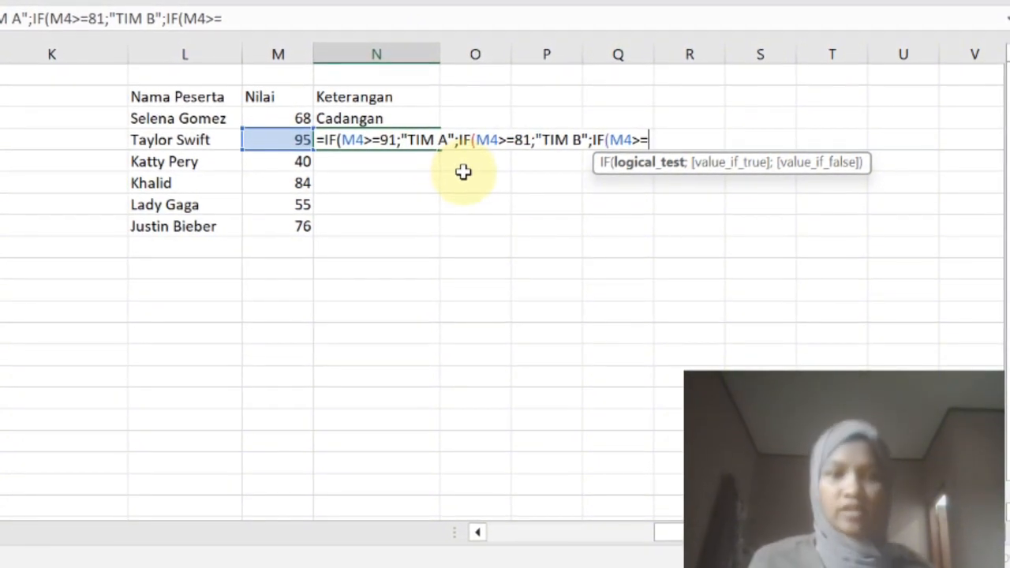
type("71")
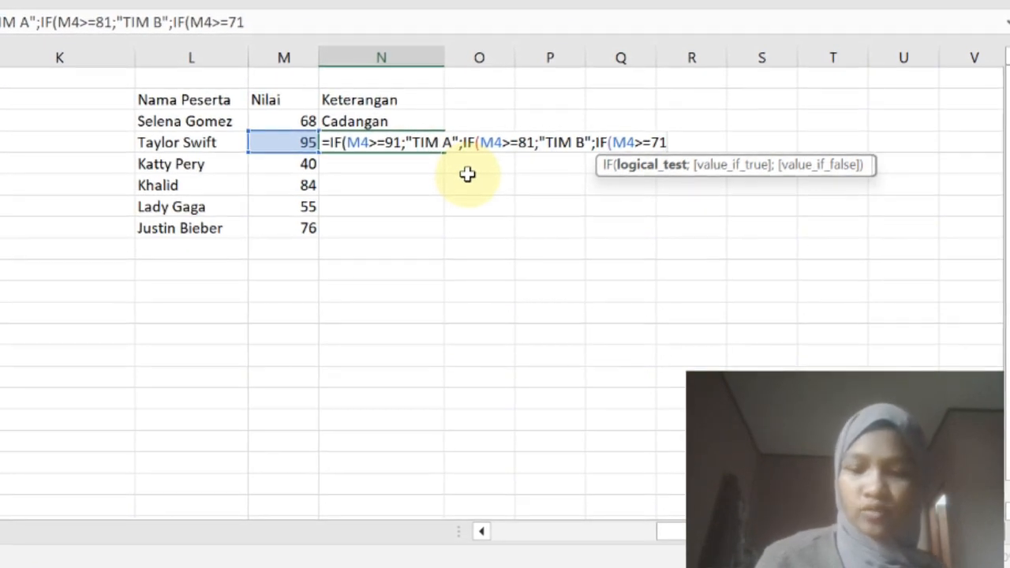
type(";\"TI")
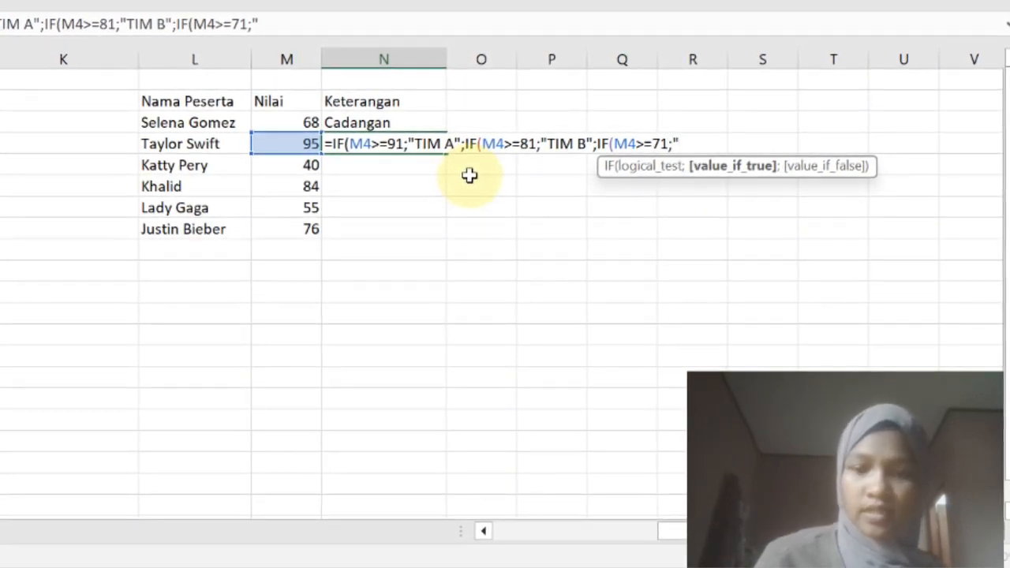
type("MC")
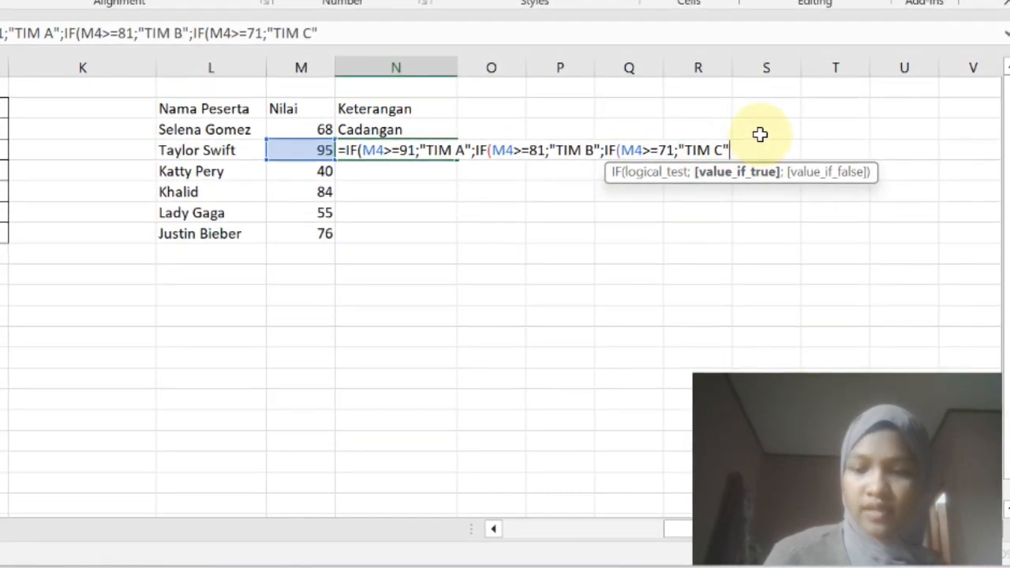
Nest a fourth IF as the false value in N4's formula, returning "Cadangan" when M4>=61.
type(";")
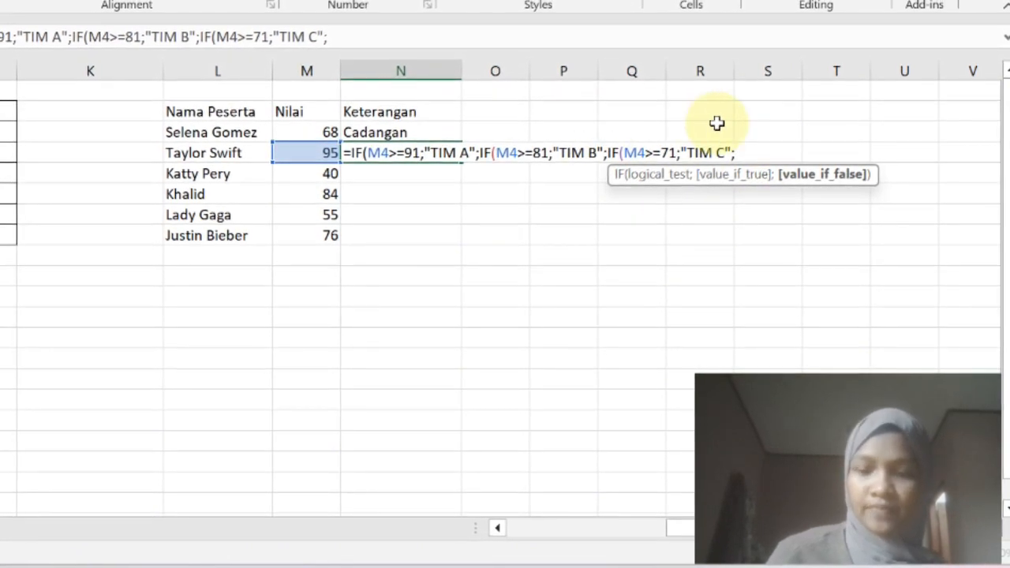
type("IF")
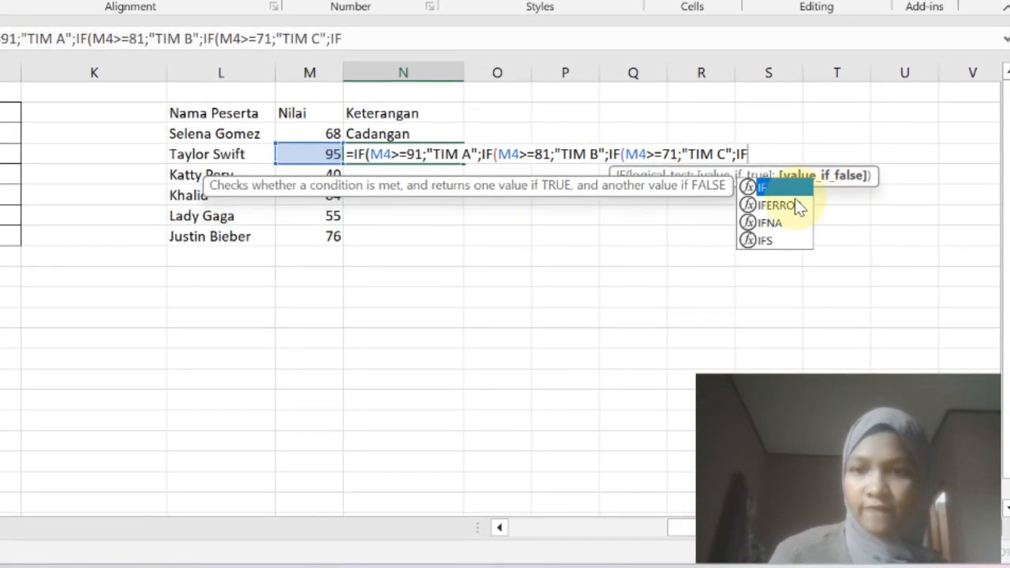
double_click(789, 187)
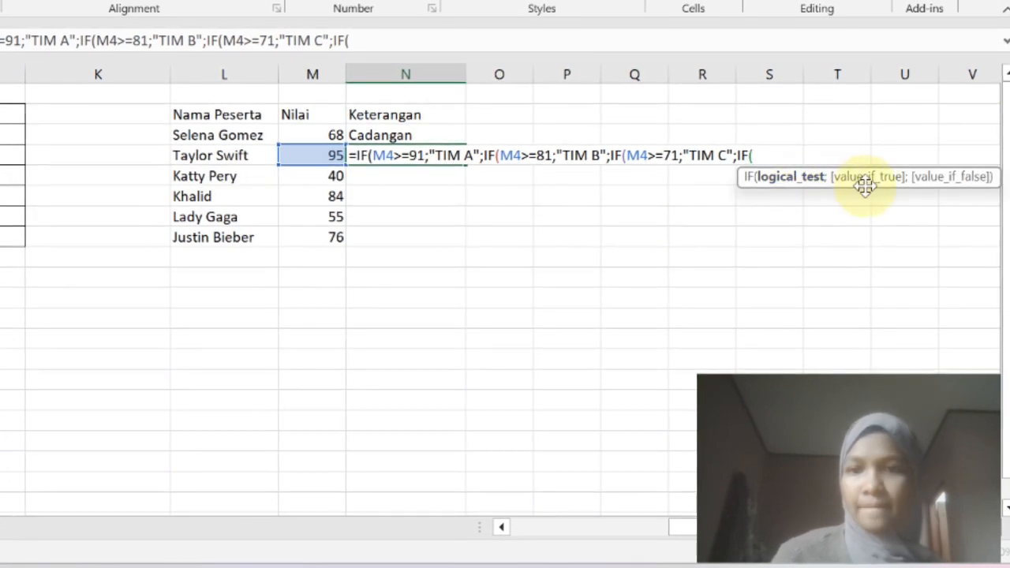
left_click(325, 156)
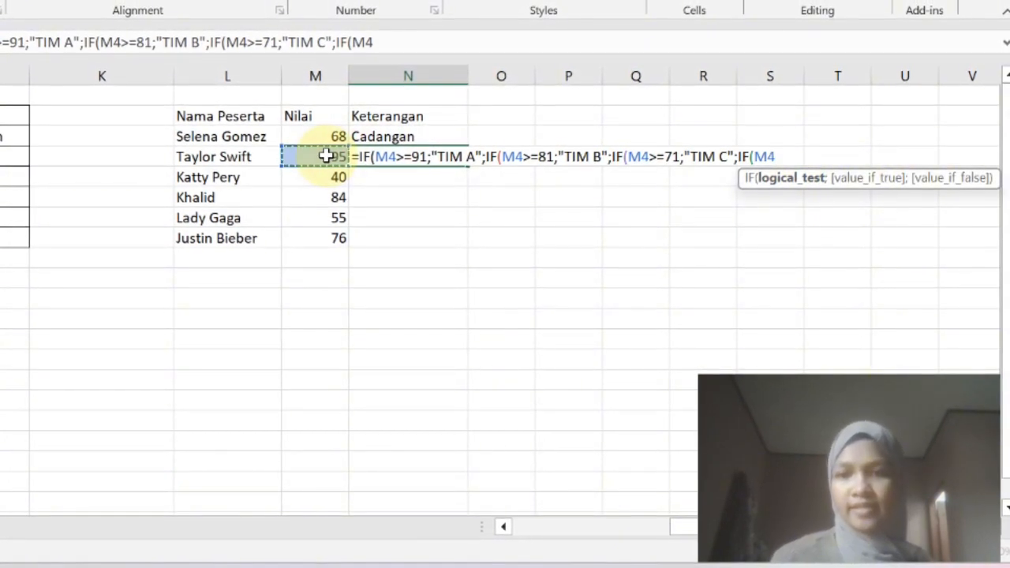
type(">=")
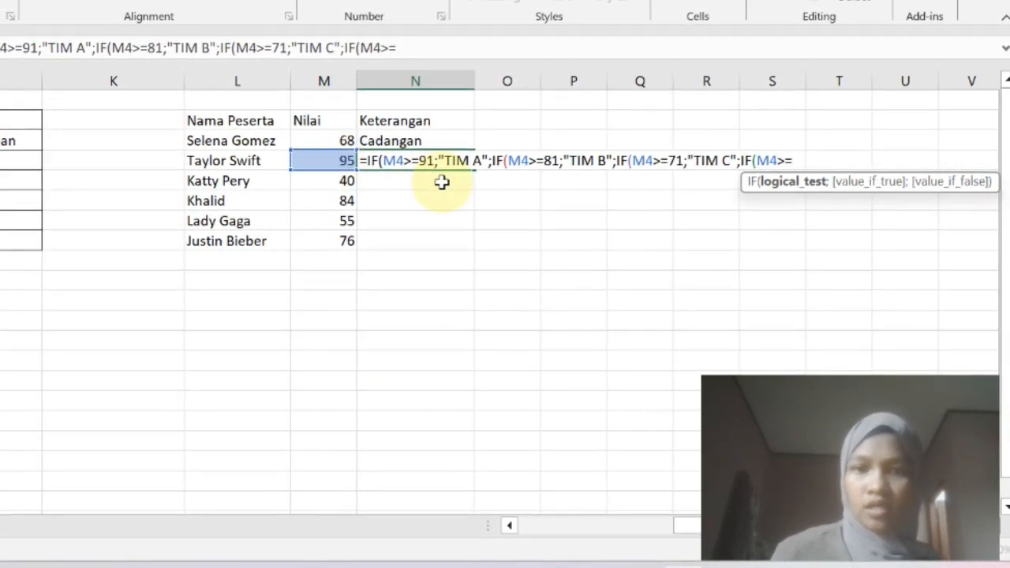
type("61")
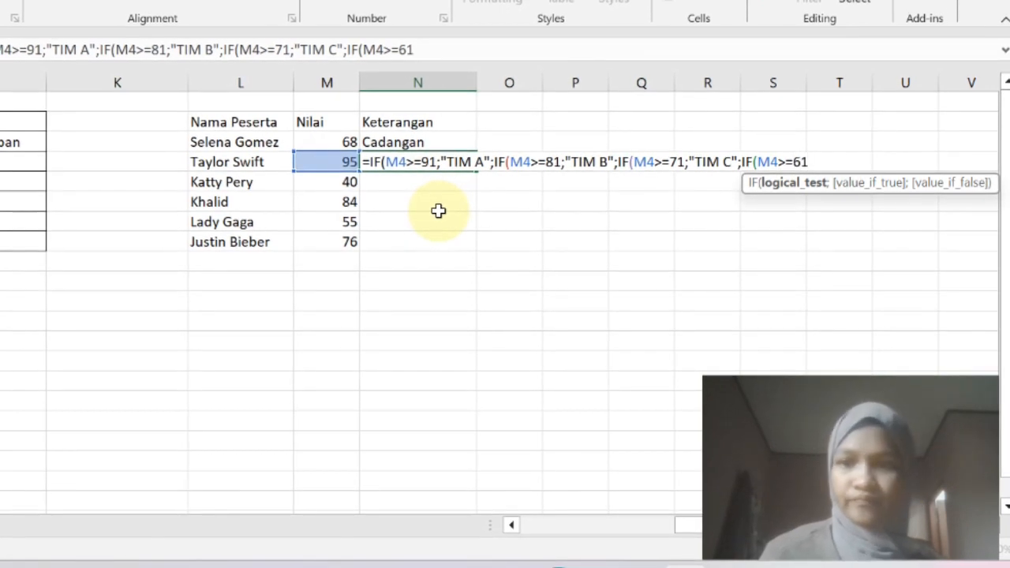
type(";\"Cadangan")
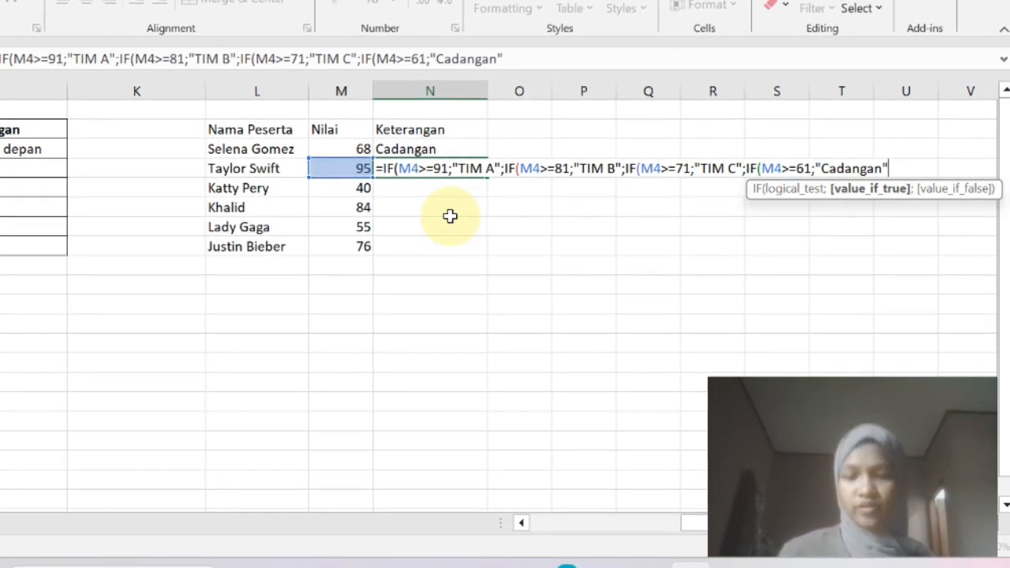
Nest a fifth IF in N4's formula that returns "Audisi Ulang" when M4>=51.
type(";if")
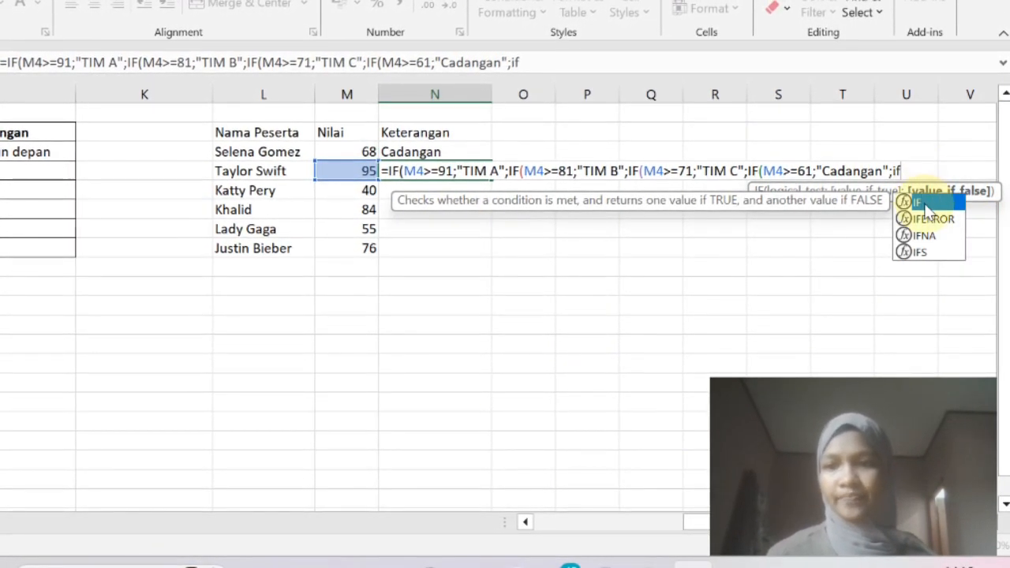
double_click(927, 207)
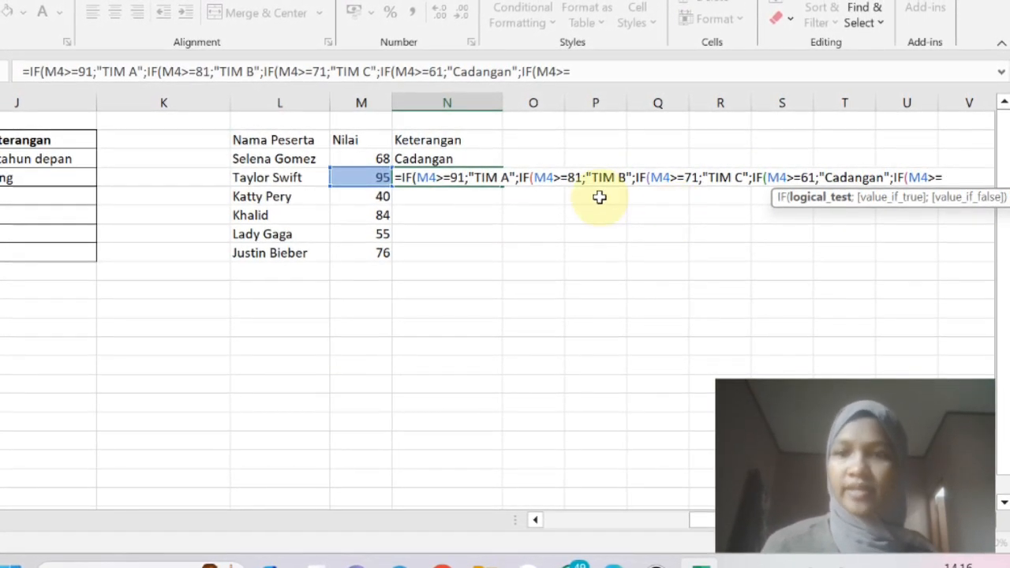
type("51;\"")
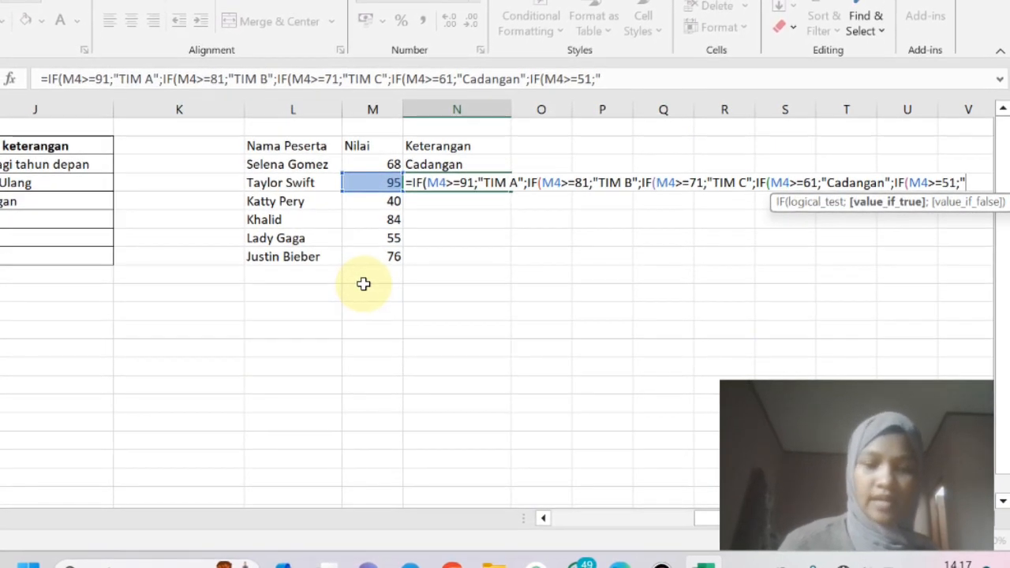
type("Audisi Ulang")
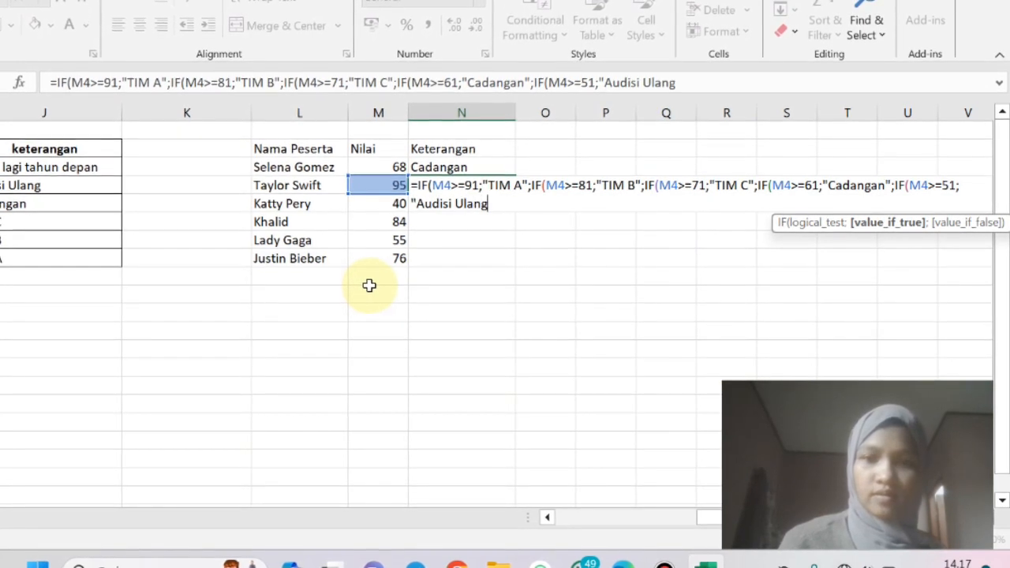
Complete N4's formula with "Coba lagi tahun depan" as the final false value, closing all five IFs, and enter it.
type("\";\"c")
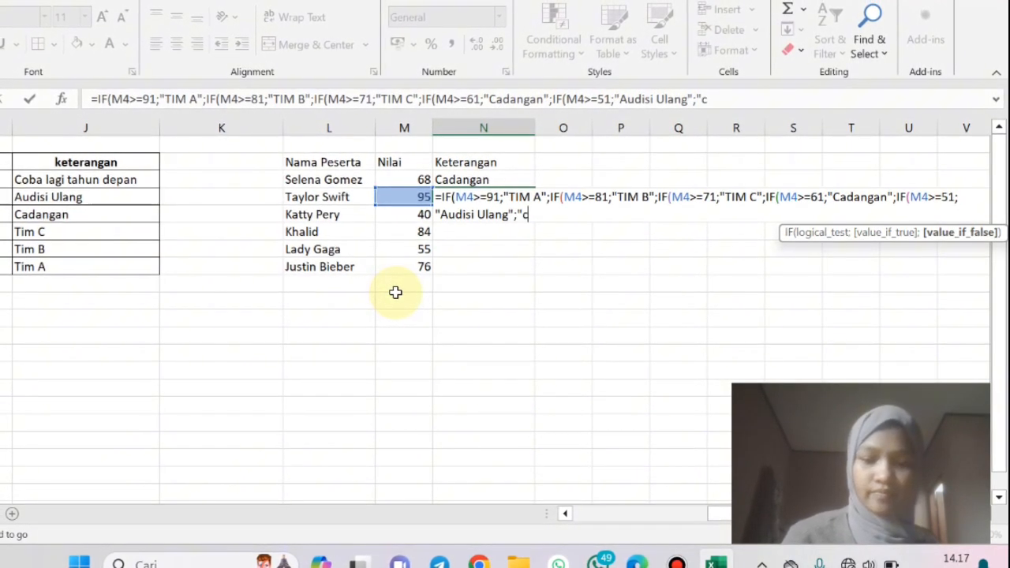
type("Co")
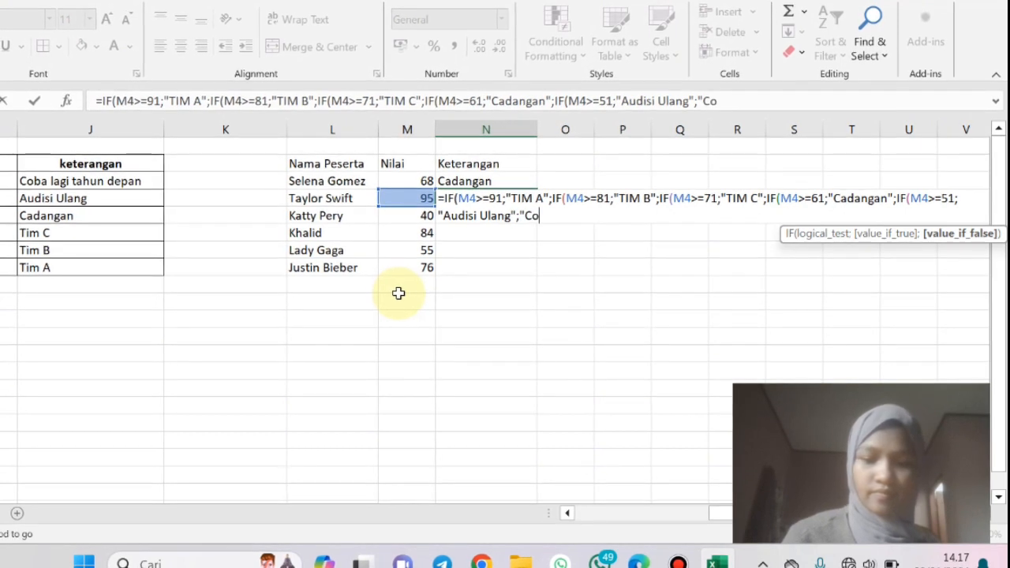
type("ba lagi tahun depan")
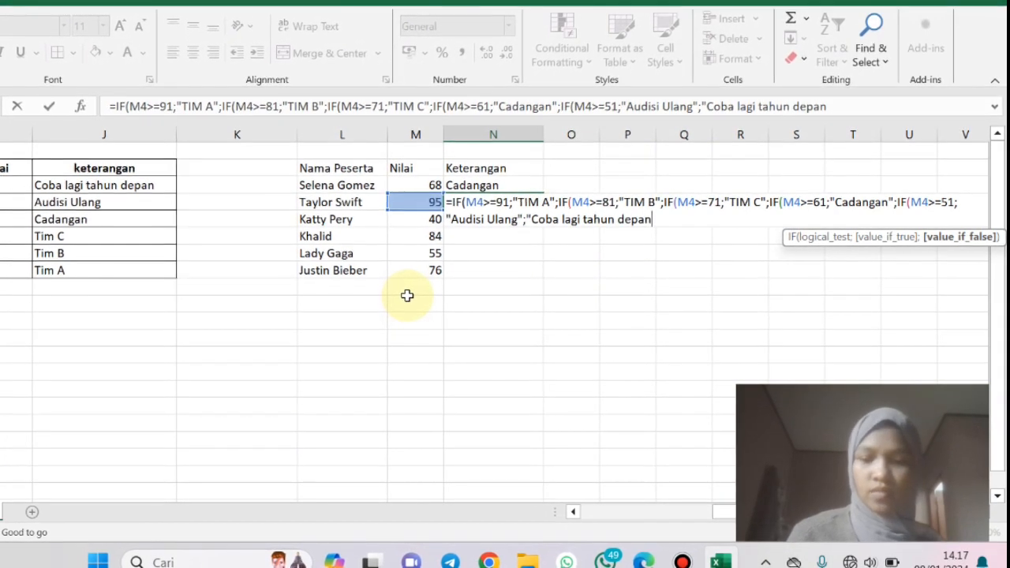
type("\"")
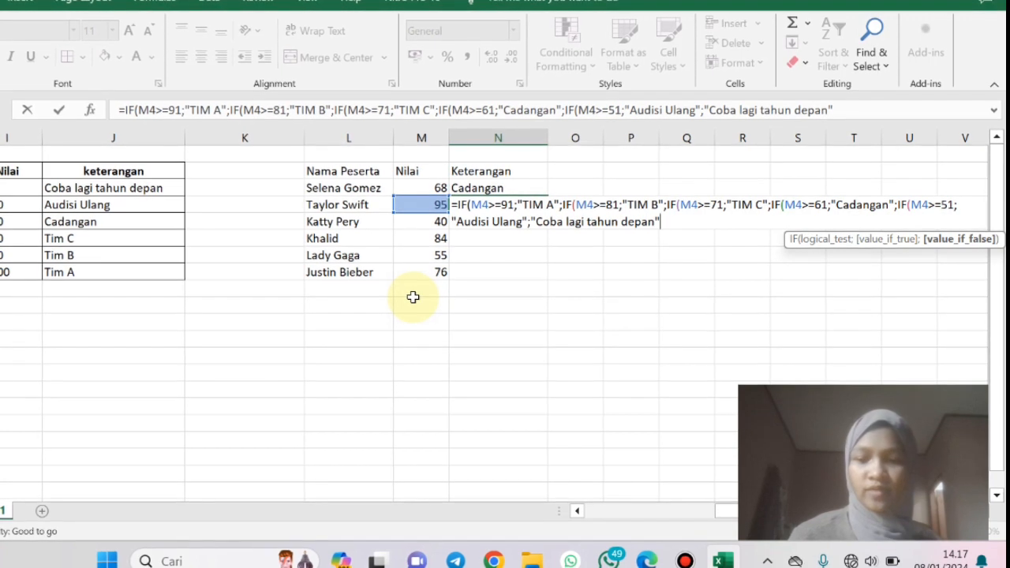
type(")")
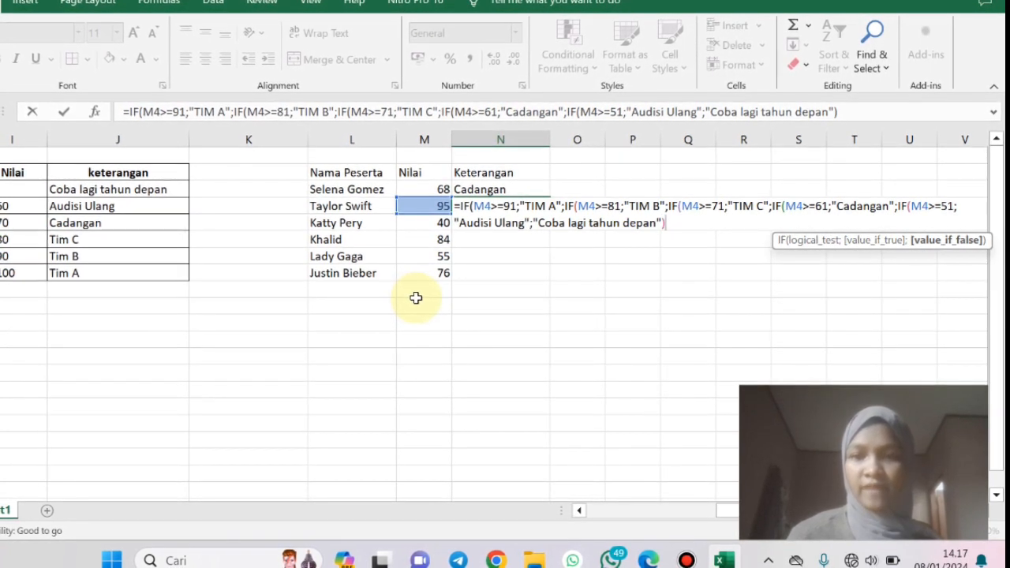
type(")")
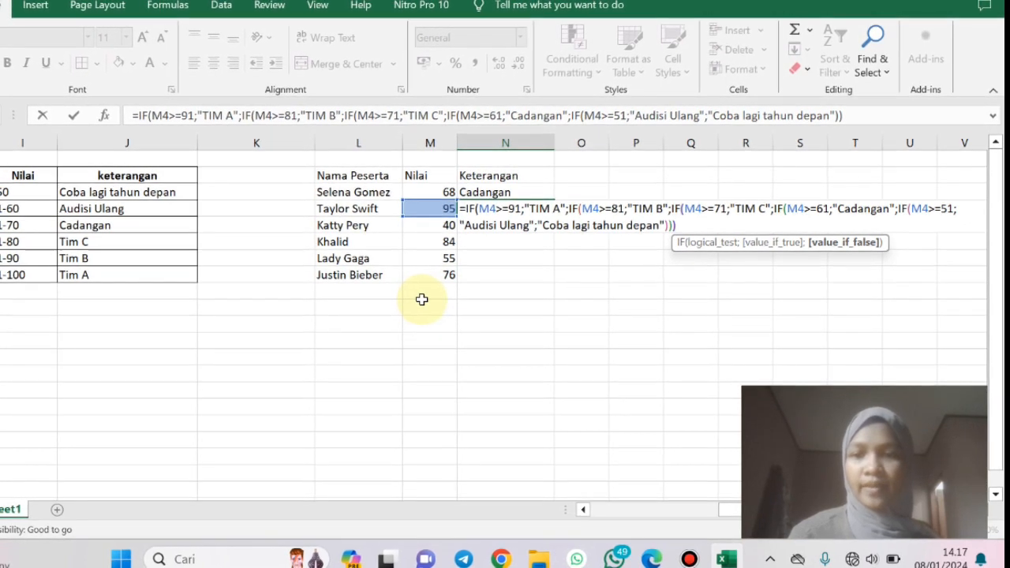
type("))")
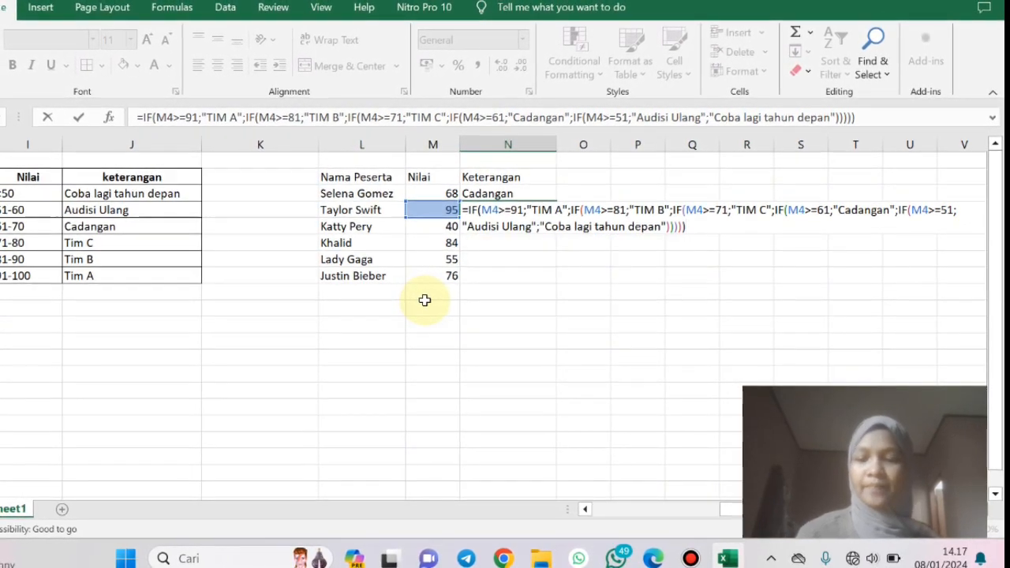
key("Return")
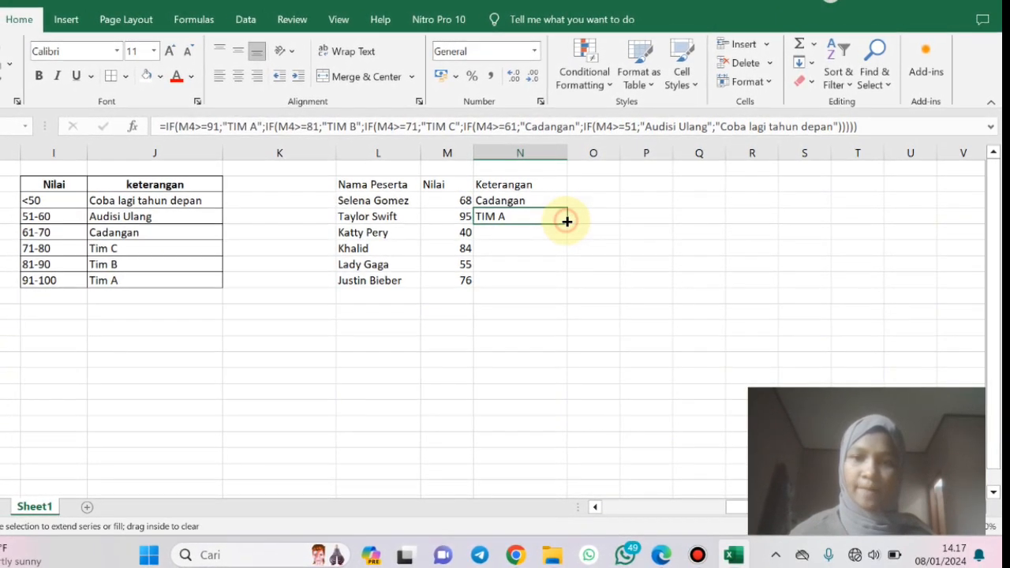
Fill N4's formula down the Keterangan column through N8 and widen column N to fit the longest result.
left_click_drag(565, 286, 561, 284)
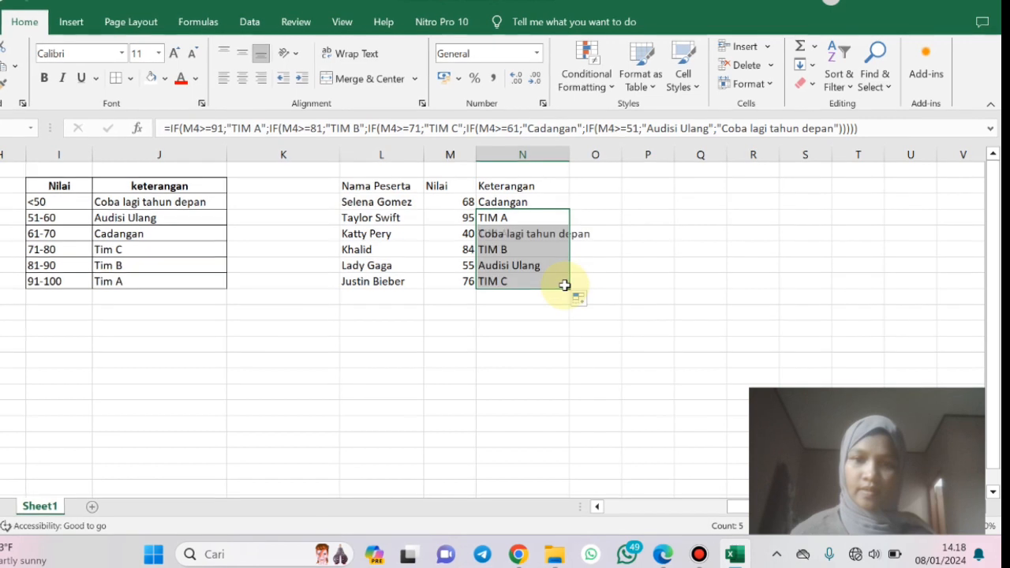
left_click(553, 355)
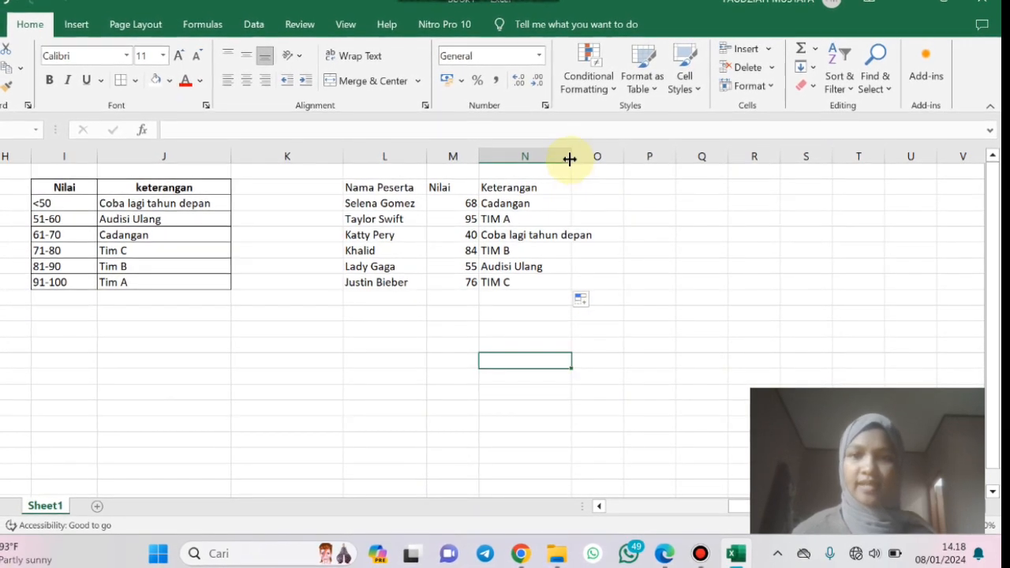
left_click_drag(570, 156, 609, 176)
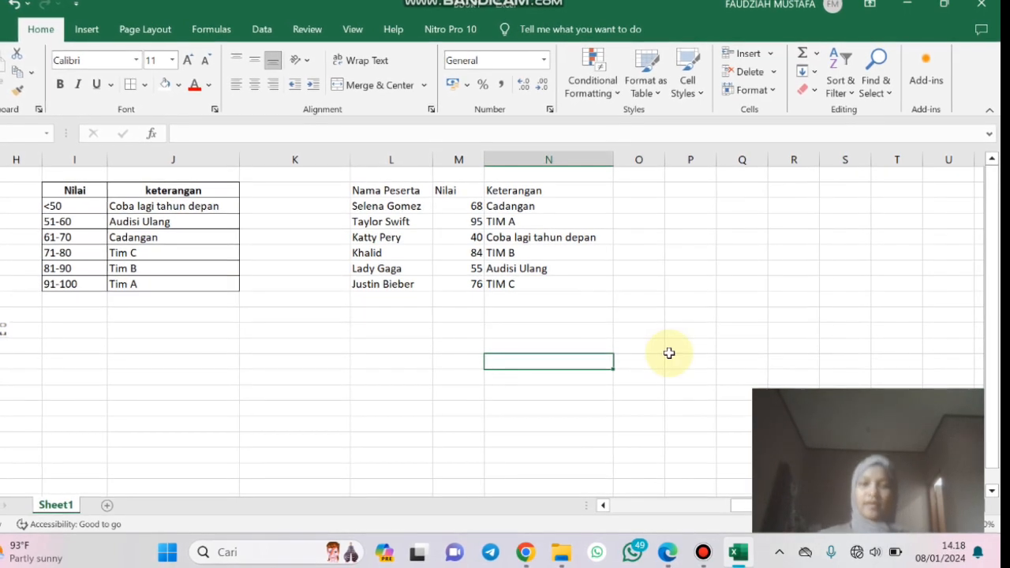